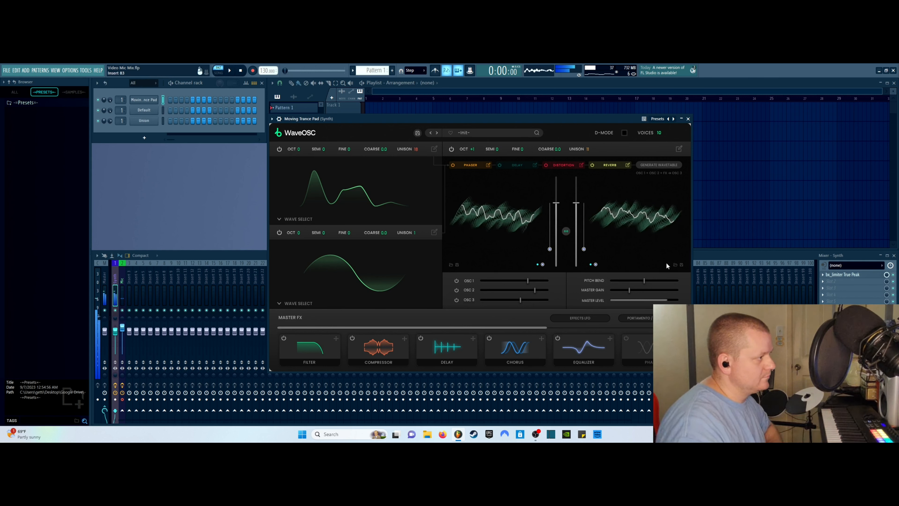
- Lower the master gain of the Moving Trance Pad synth to its minimum
mouse_move(630, 292)
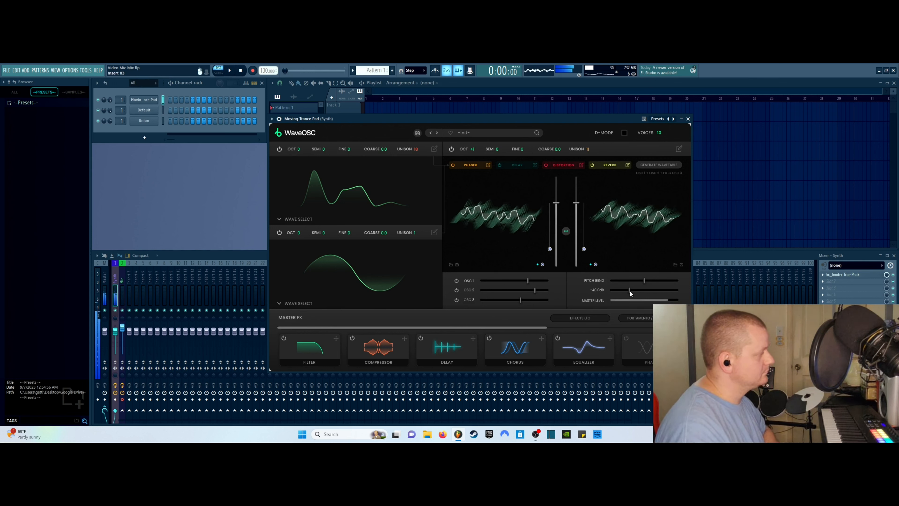
drag(629, 290, 633, 291)
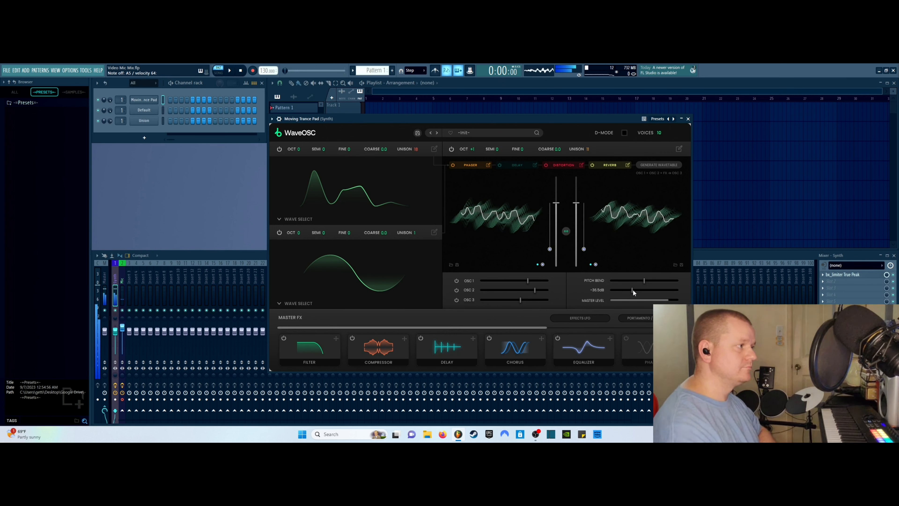
drag(633, 290, 608, 291)
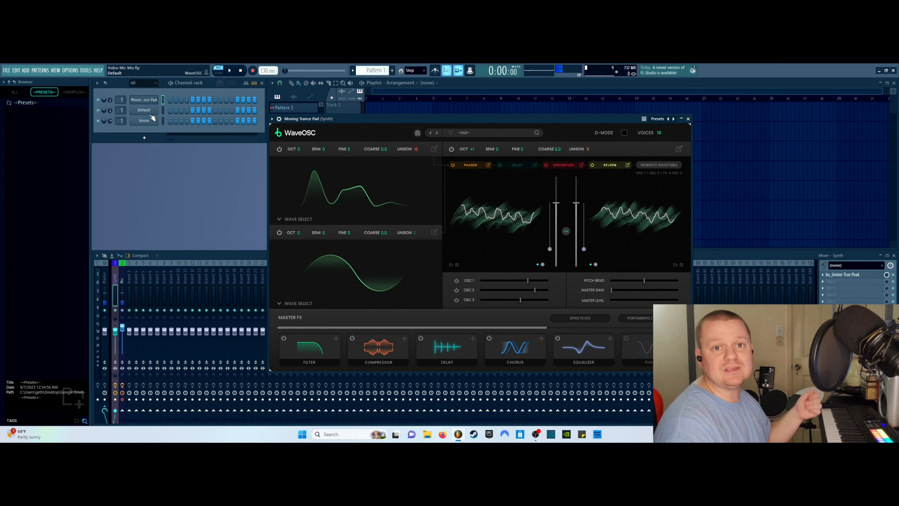
- View the Union synth's interface from the channel rack and close it again
mouse_move(361, 121)
mouse_down()
mouse_move(347, 120)
mouse_move(365, 119)
mouse_up()
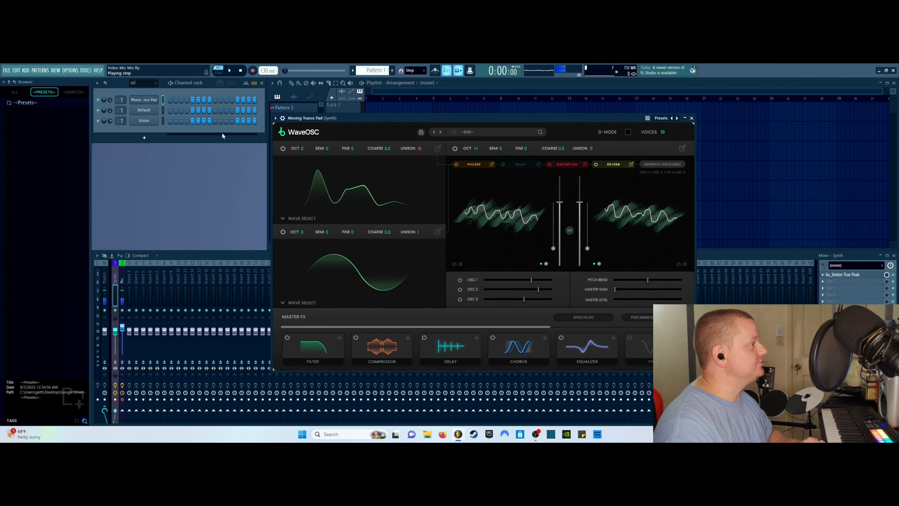
click(138, 124)
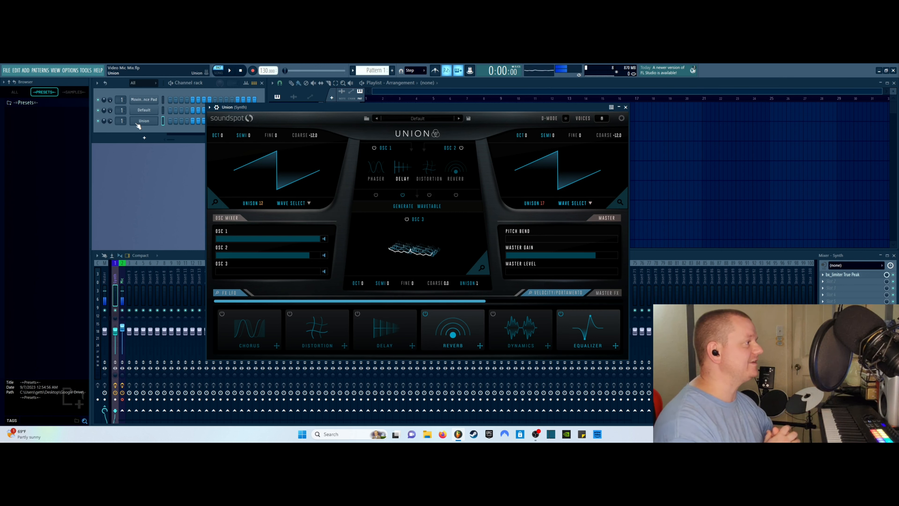
click(625, 107)
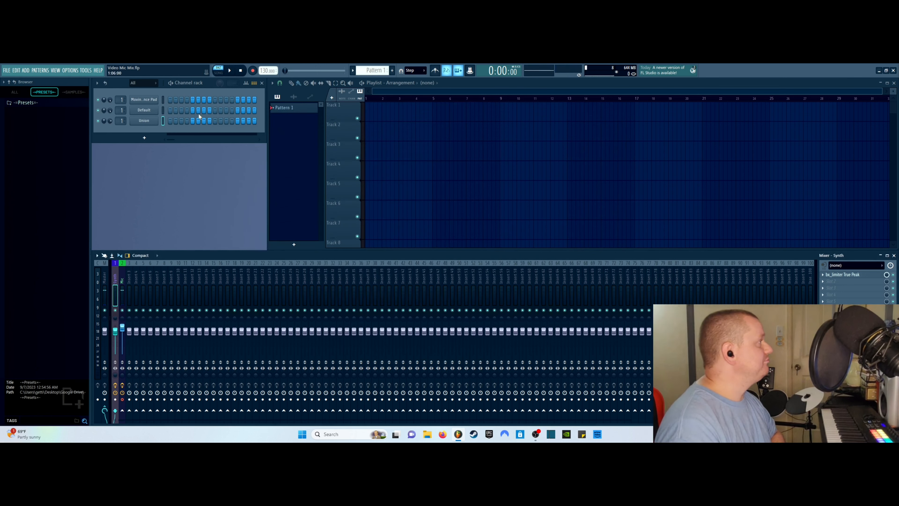
- Open the Default WaveOSC channel and try switching oscillators 2 and 3 on and off
click(151, 110)
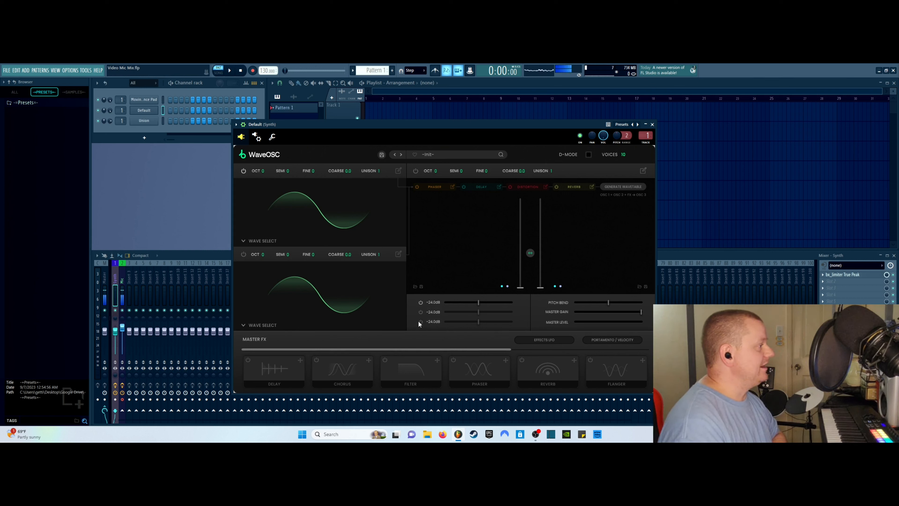
click(421, 312)
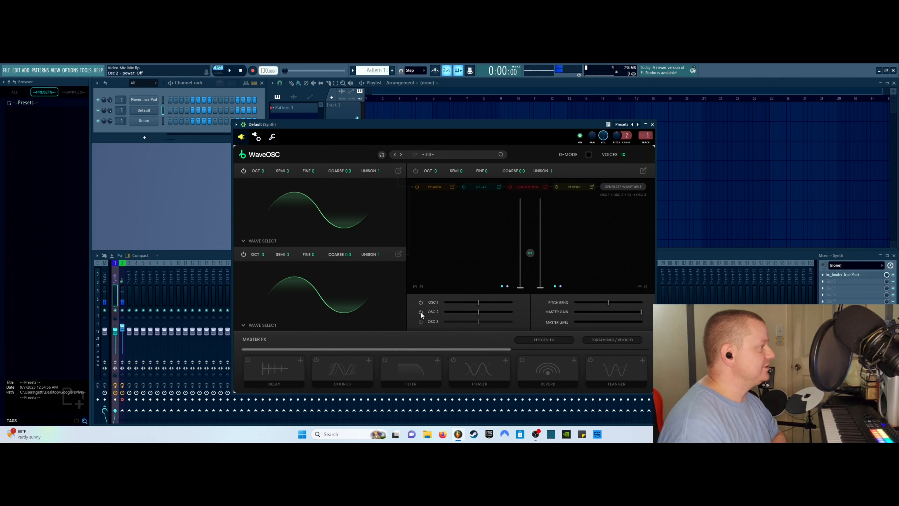
click(421, 321)
click(420, 312)
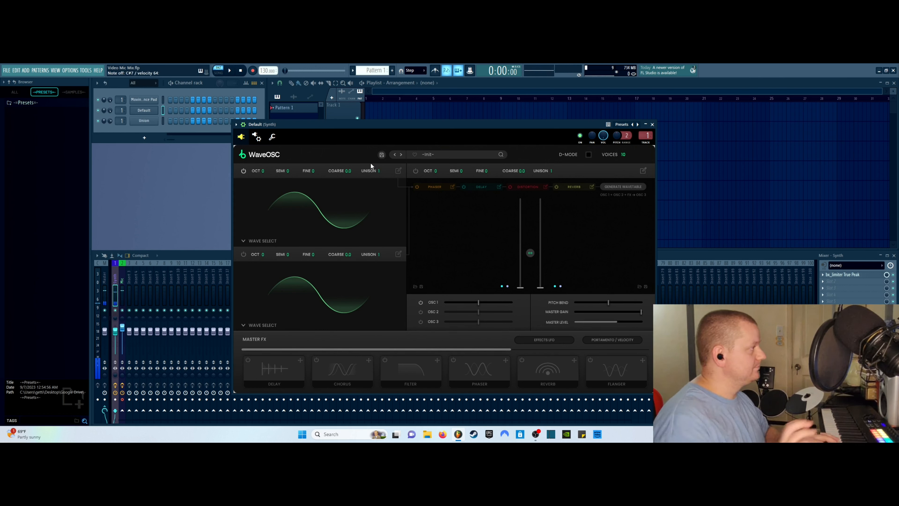
- Audition the square, saw and triangle waveforms on oscillator 1
click(262, 240)
click(260, 255)
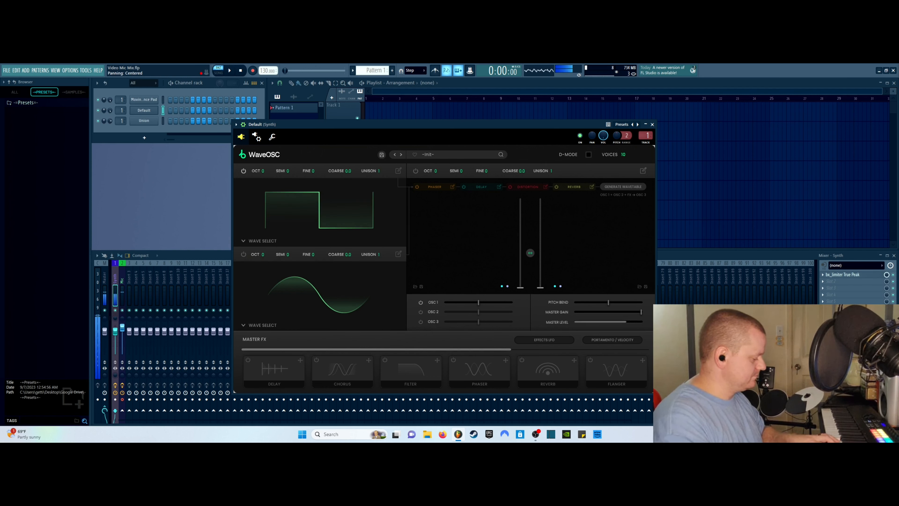
click(262, 241)
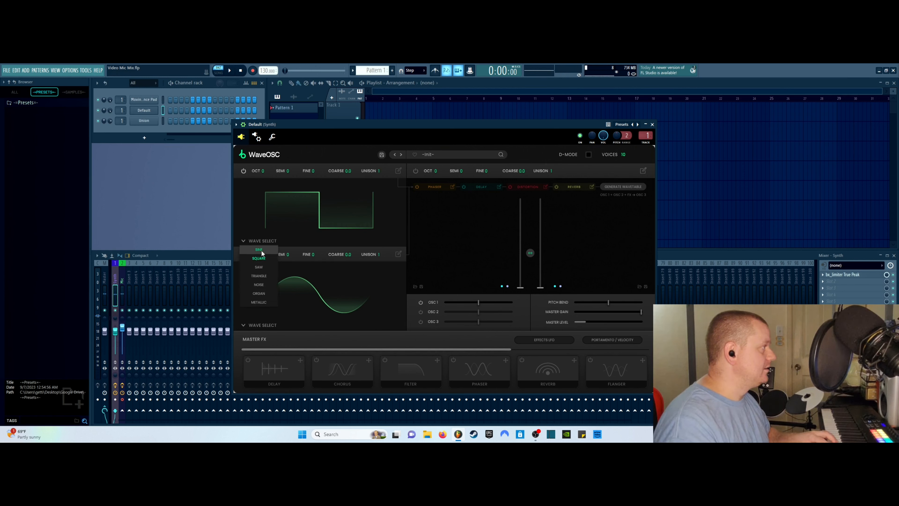
click(270, 267)
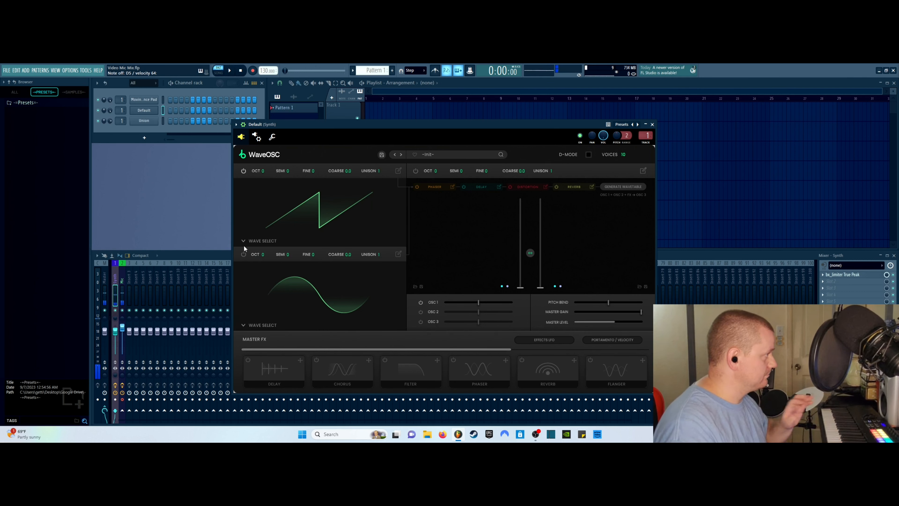
click(262, 240)
click(262, 276)
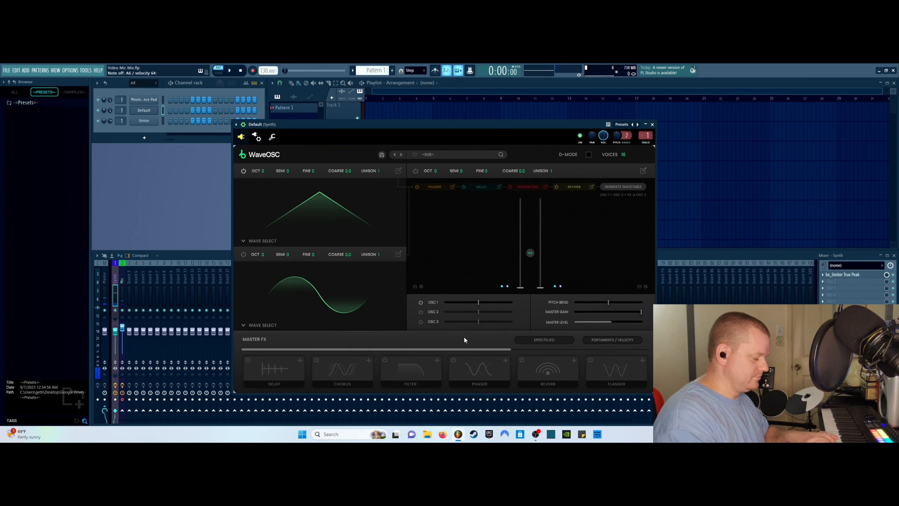
- Switch oscillator 1's waveform through noise and organ to metallic, auditioning each sound
click(249, 241)
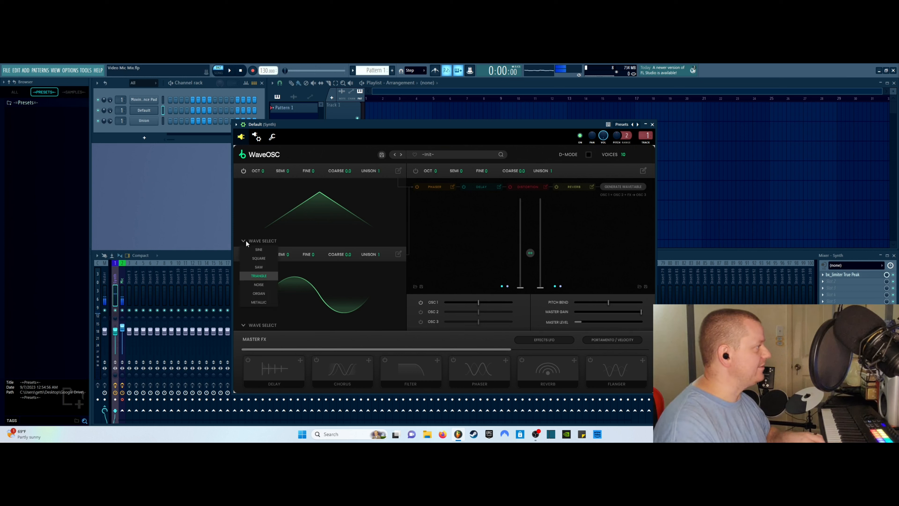
click(273, 286)
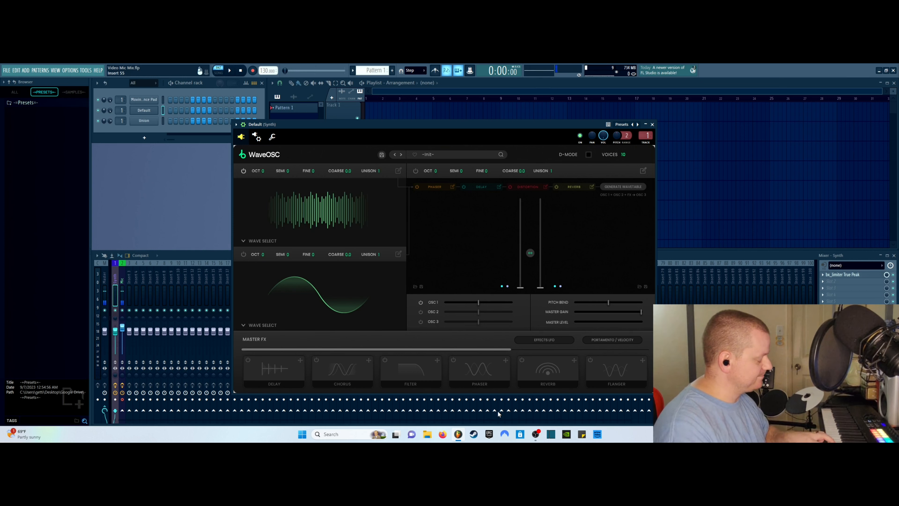
click(256, 241)
click(259, 293)
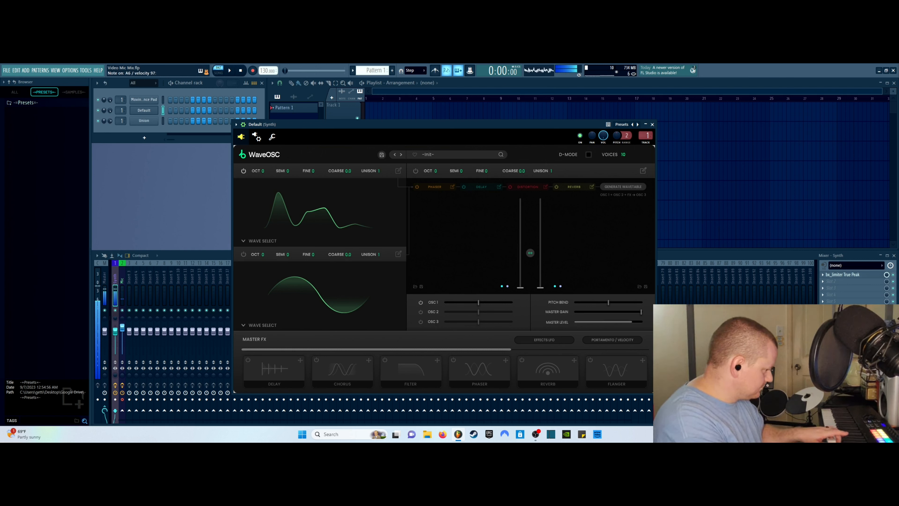
click(248, 241)
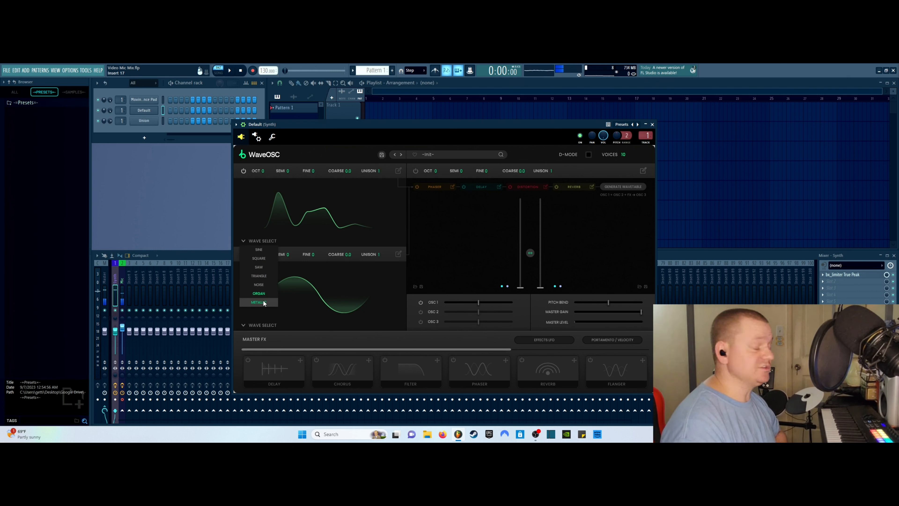
click(259, 303)
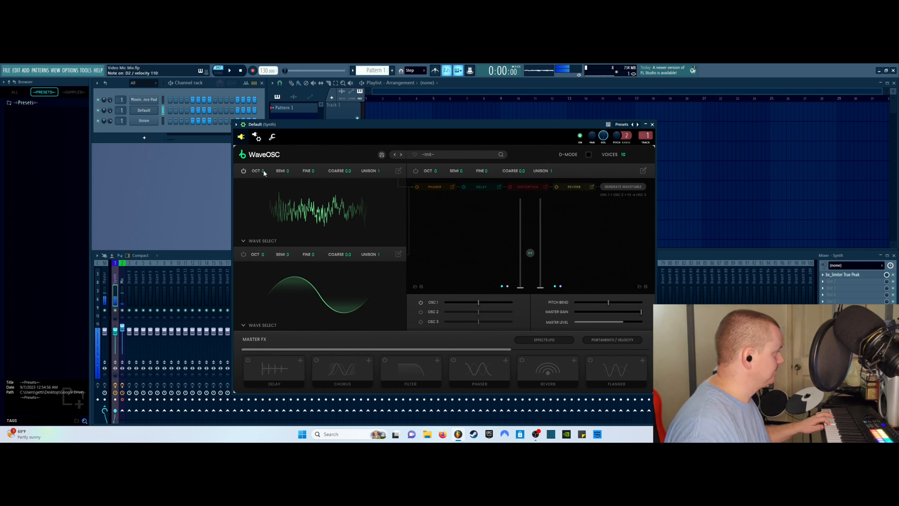
- Try octave, semitone and fine tuning changes on oscillator 1, and reset its fine tuning to 0
mouse_move(263, 169)
mouse_down()
mouse_move(269, 102)
mouse_move(271, 167)
mouse_up()
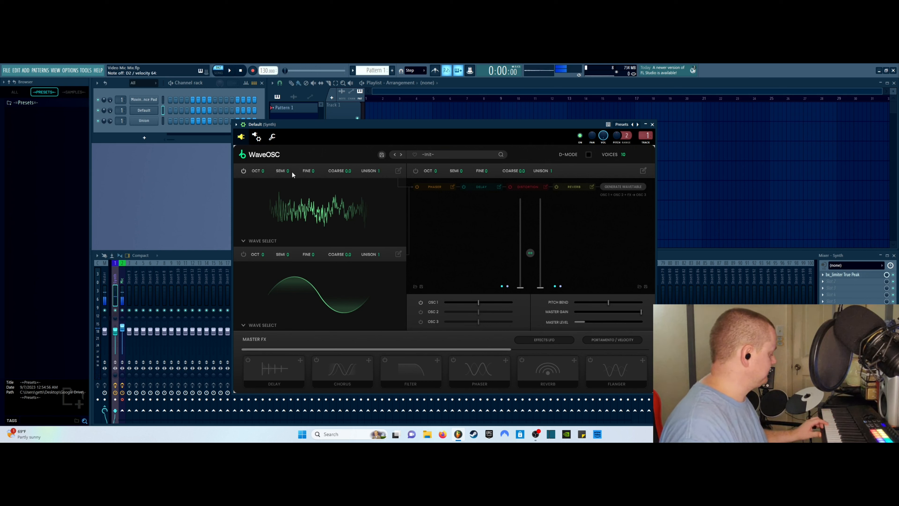
drag(291, 171, 290, 167)
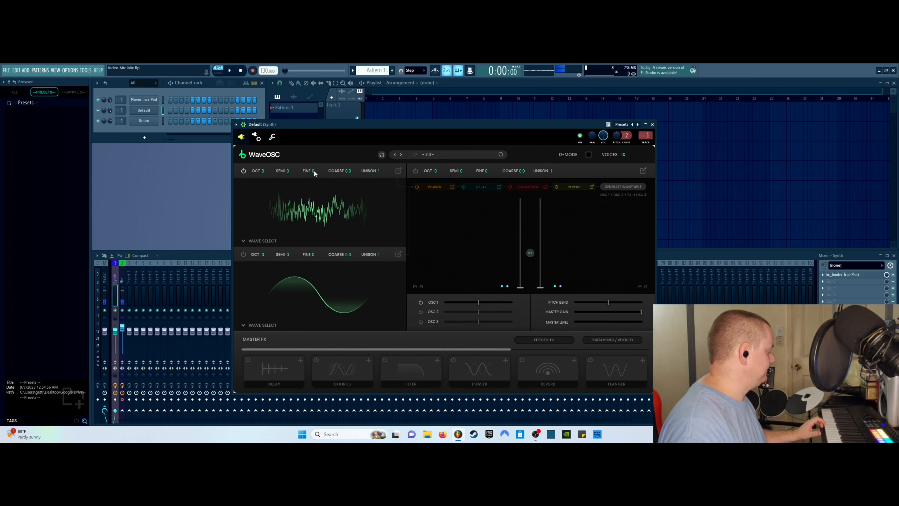
drag(314, 170, 320, 133)
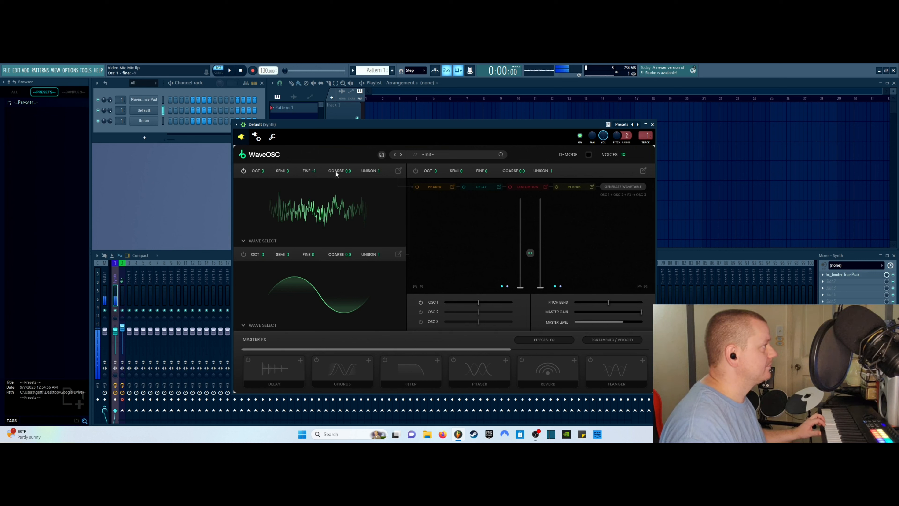
drag(313, 172, 312, 174)
click(315, 171)
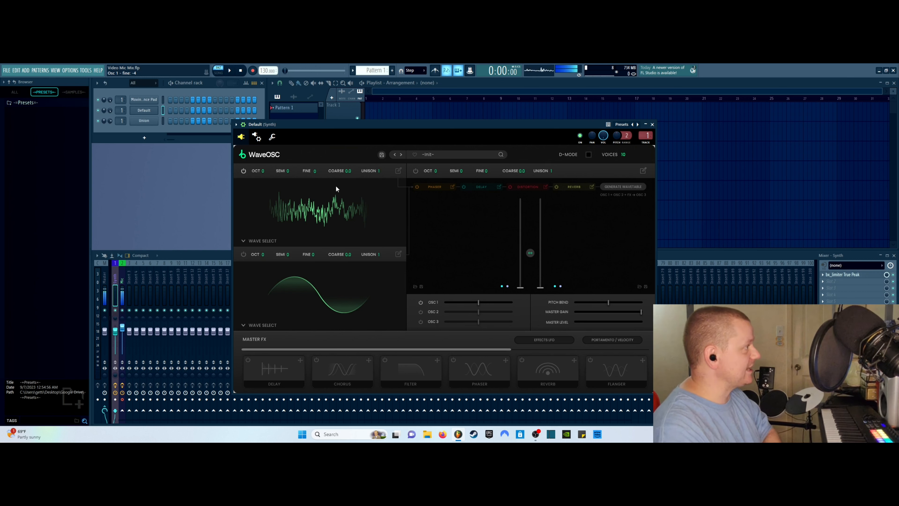
text(0)
key(Return)
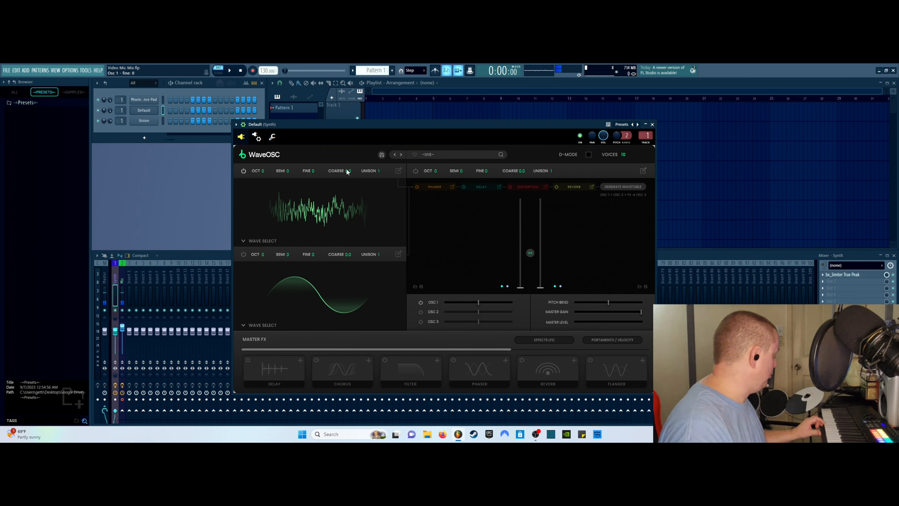
- Try shifting oscillator 1's coarse tuning to +1.5 and reset it to 0
mouse_move(348, 174)
mouse_down()
mouse_move(359, 117)
mouse_move(357, 213)
mouse_move(361, 176)
mouse_up()
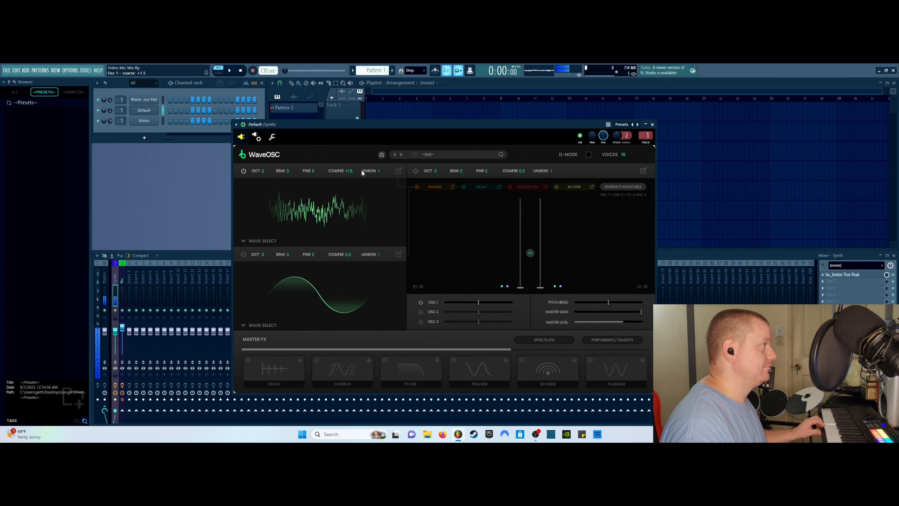
double_click(348, 171)
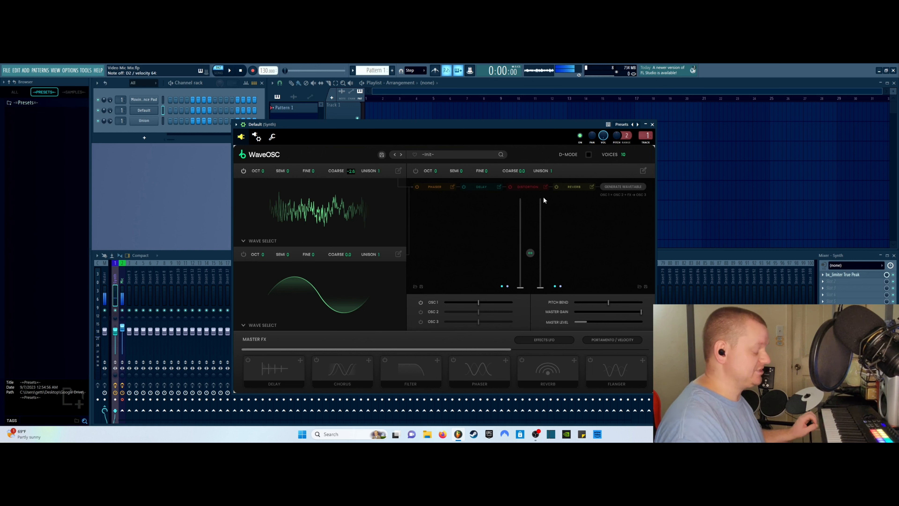
text(0)
key(Return)
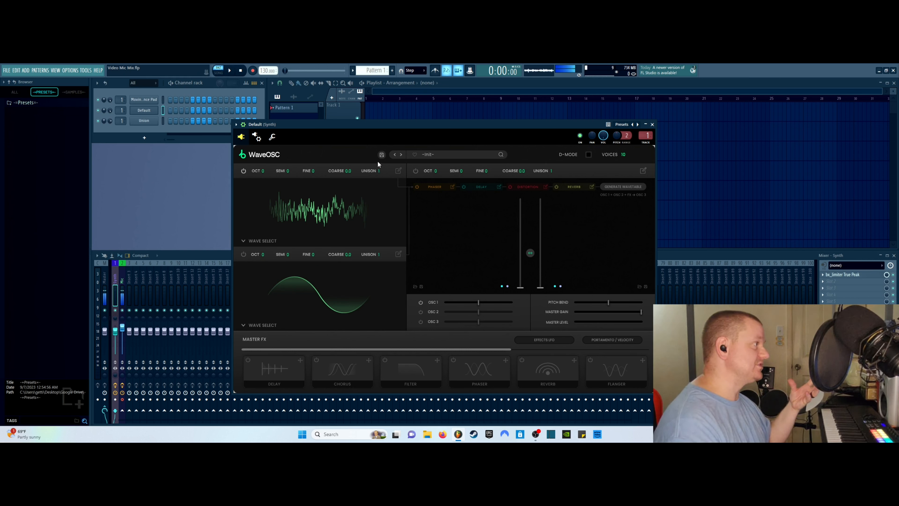
- Raise oscillator 1's unison to 32 and open the oscillator's detailed editor
drag(380, 172, 381, 153)
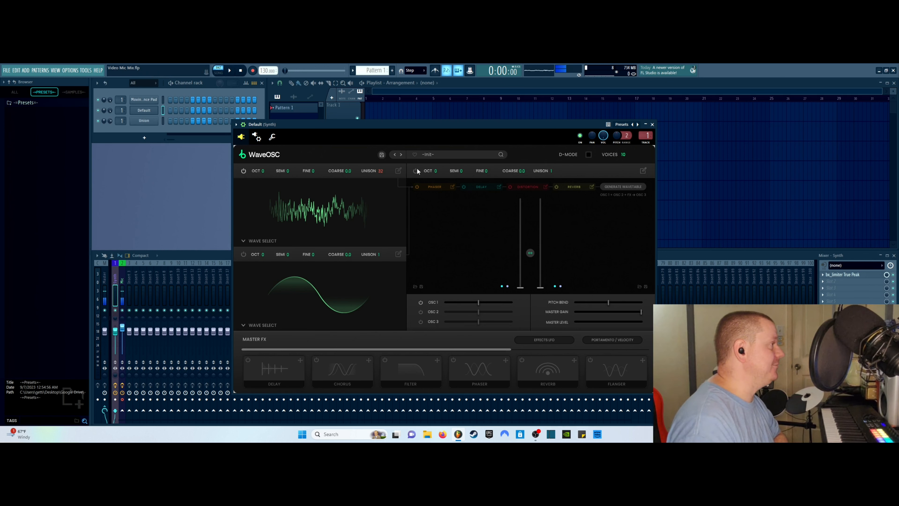
click(399, 171)
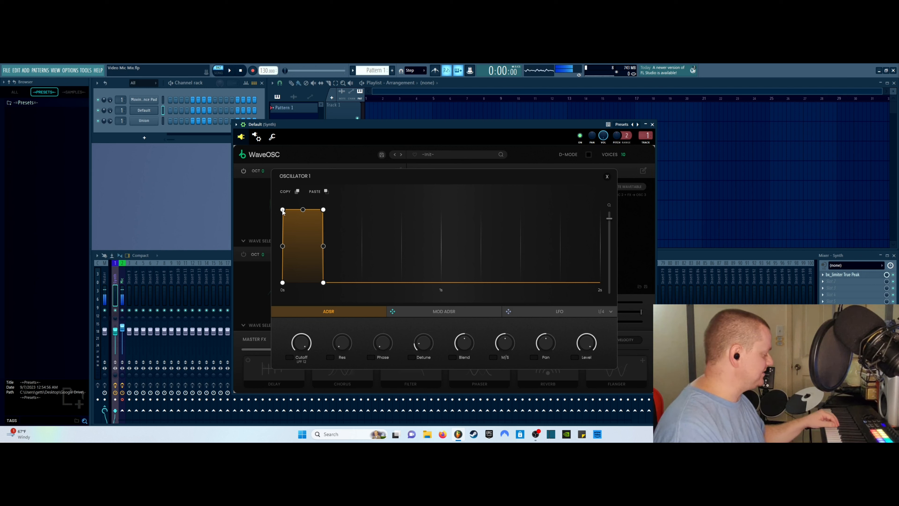
- Extend the plateau of oscillator 1's ADSR envelope slightly, and test a long release before shortening it to 1
drag(282, 210, 208, 204)
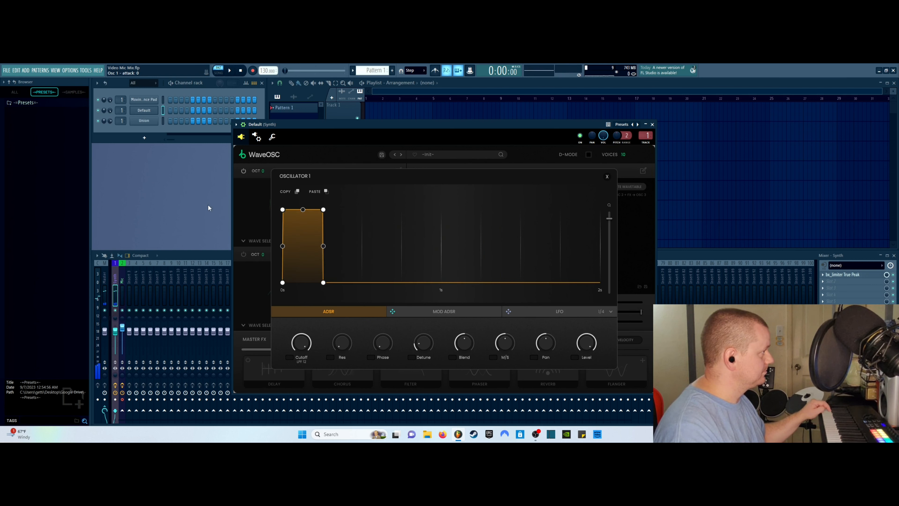
drag(323, 211, 331, 159)
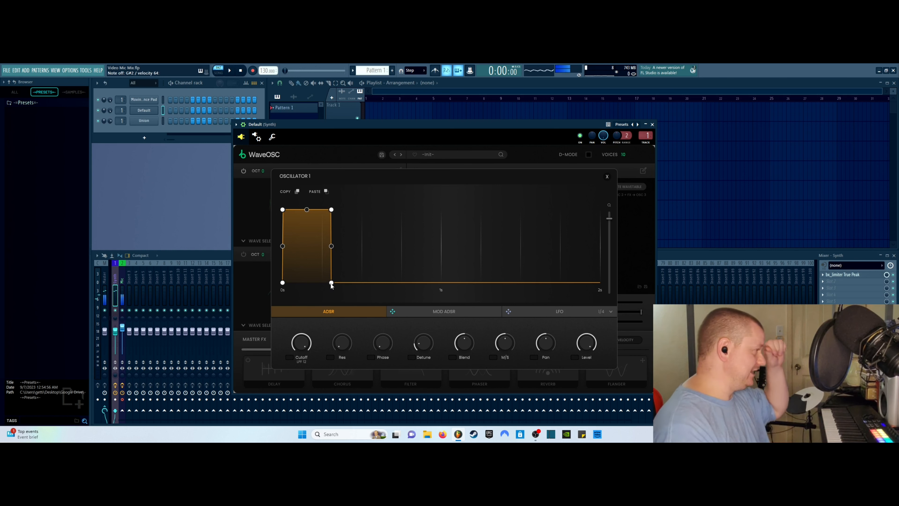
drag(331, 285, 481, 294)
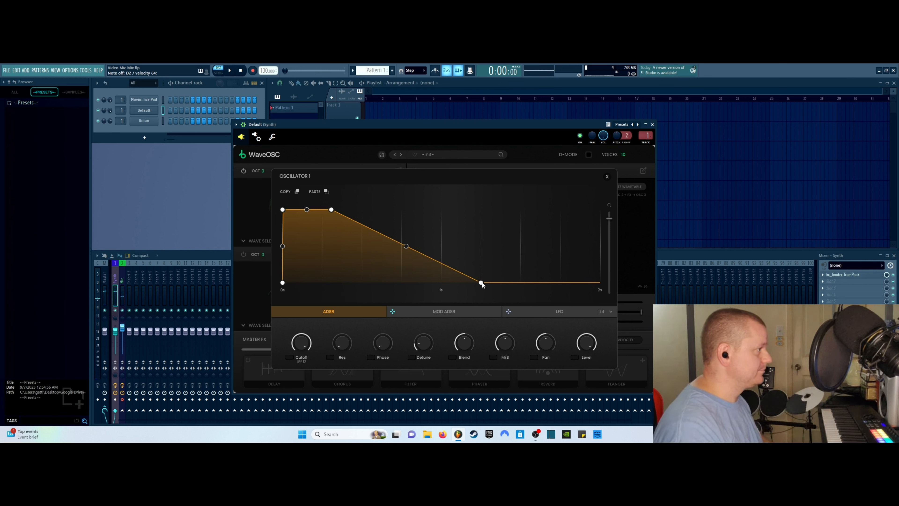
drag(482, 282, 308, 314)
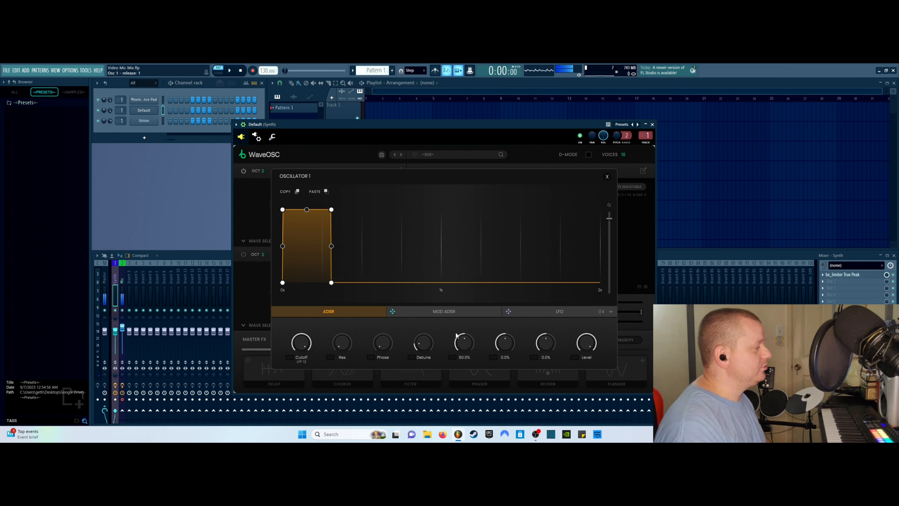
- View oscillator 1's LFO curve and modulation ADSR envelope
click(440, 313)
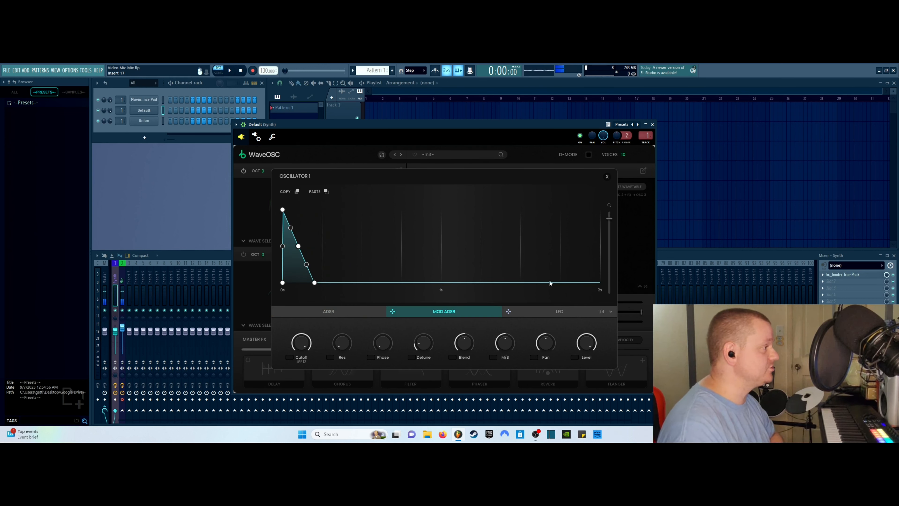
click(561, 314)
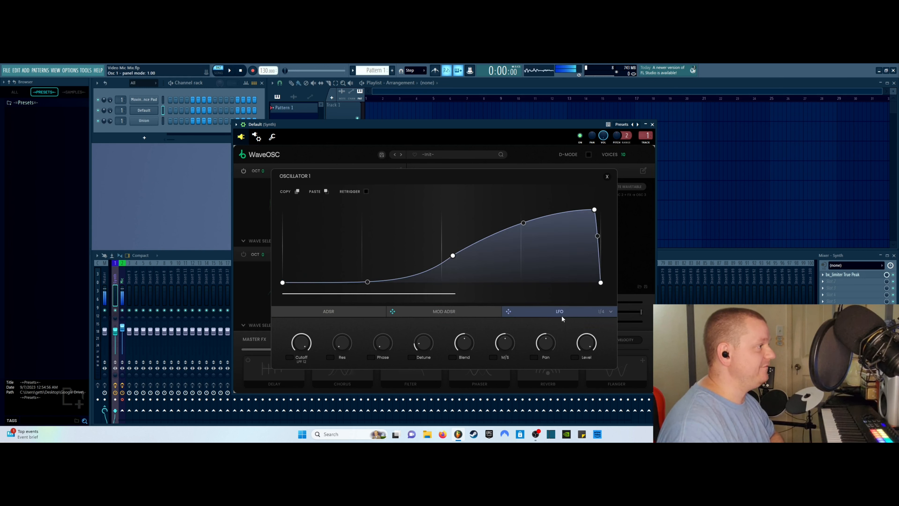
click(442, 311)
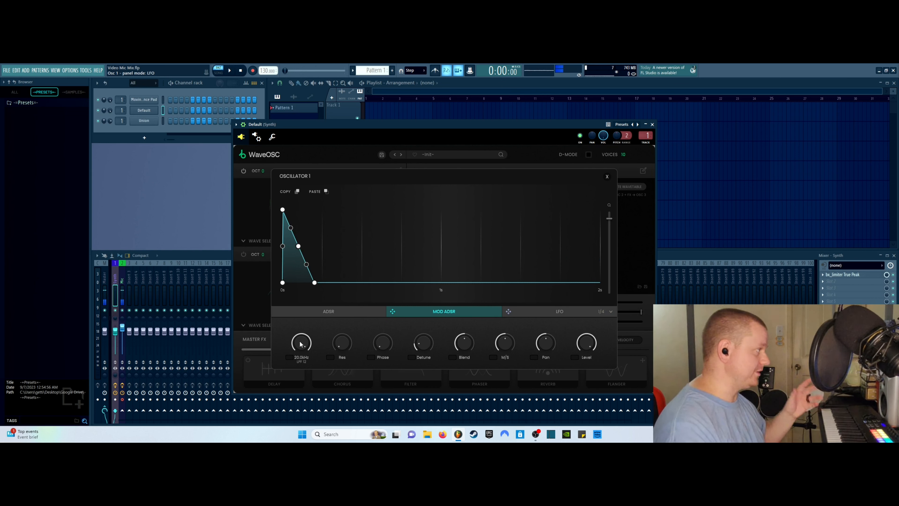
- Test oscillator 1's cutoff with the LPF 12 filter, switch to LPF 48, and sweep the cutoff again
drag(300, 344, 311, 366)
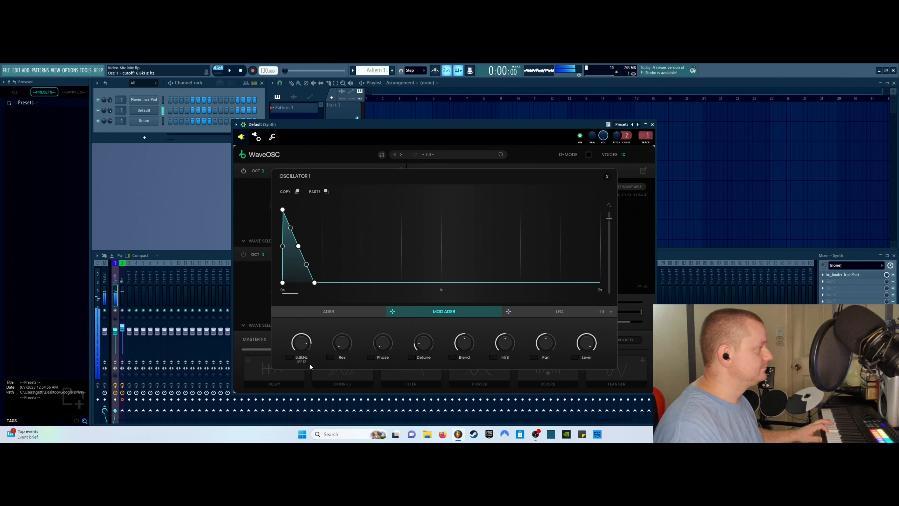
drag(320, 435, 328, 417)
click(301, 361)
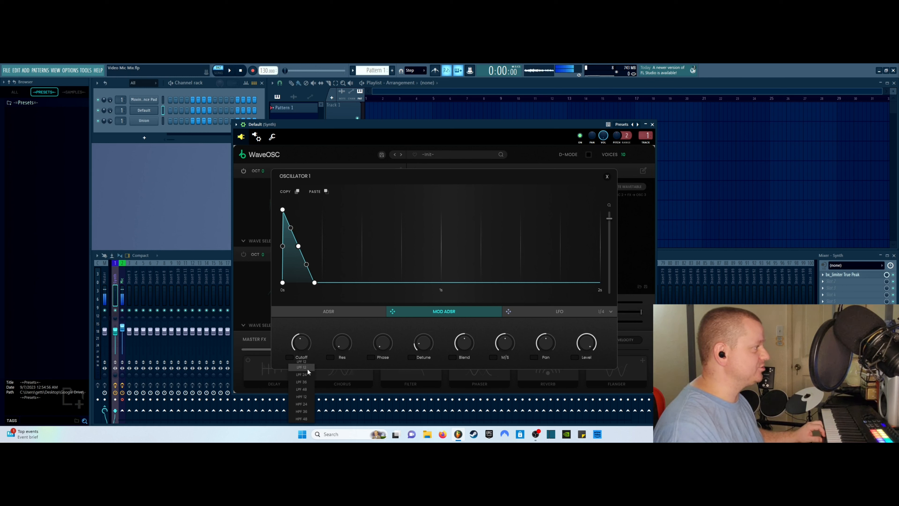
click(301, 389)
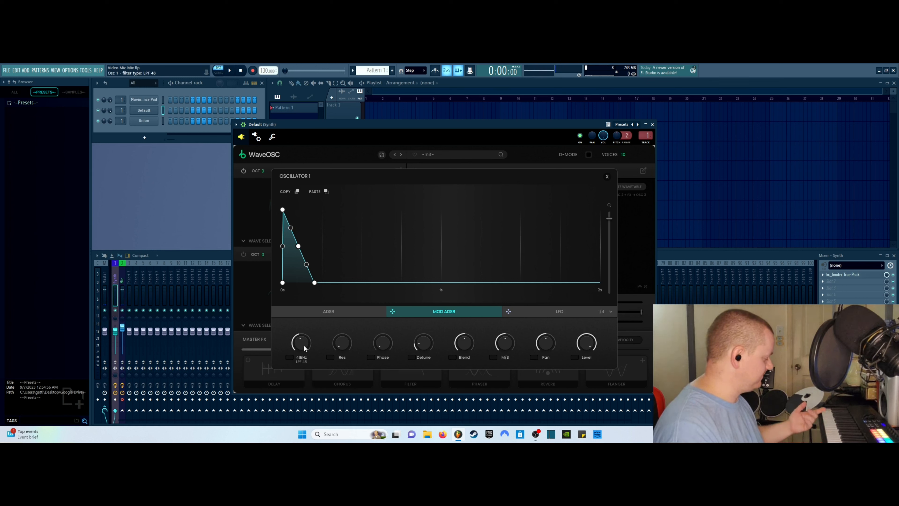
drag(304, 348, 325, 355)
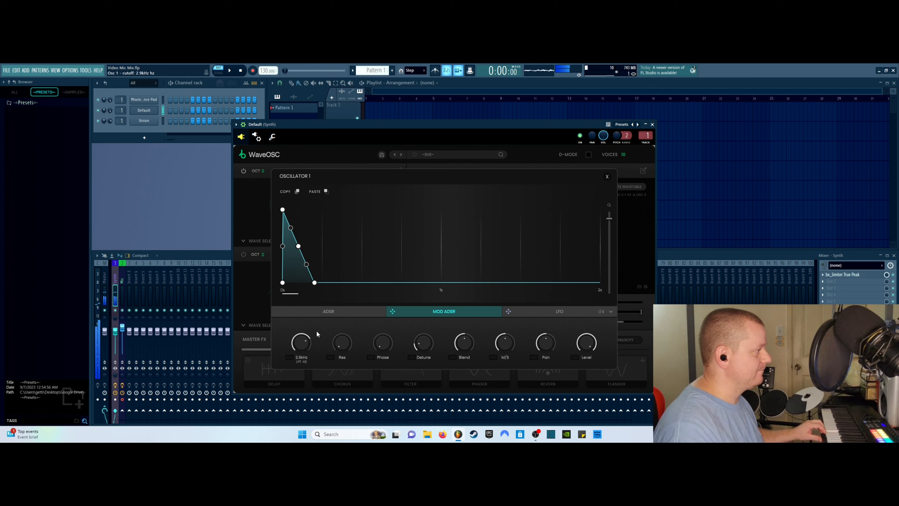
- Try the HPF 48 filter type on oscillator 1's cutoff and return it to LPF 12
click(304, 365)
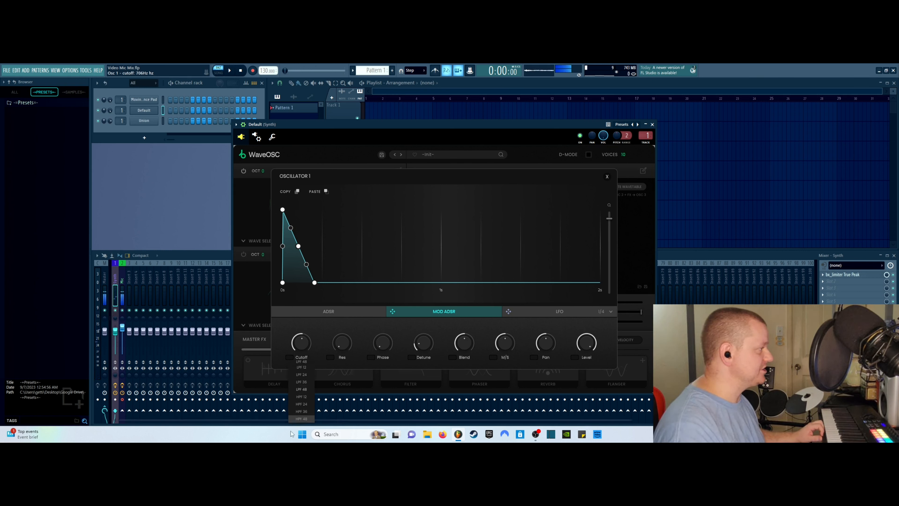
click(300, 406)
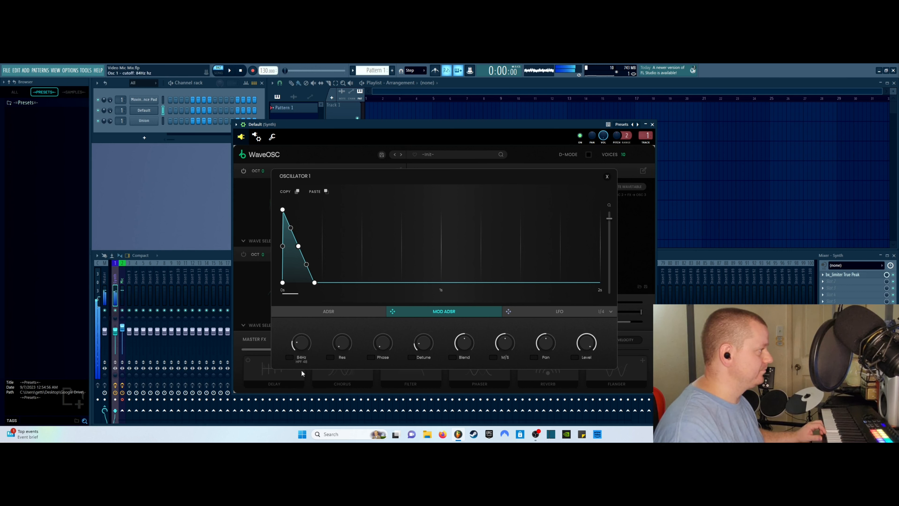
click(301, 361)
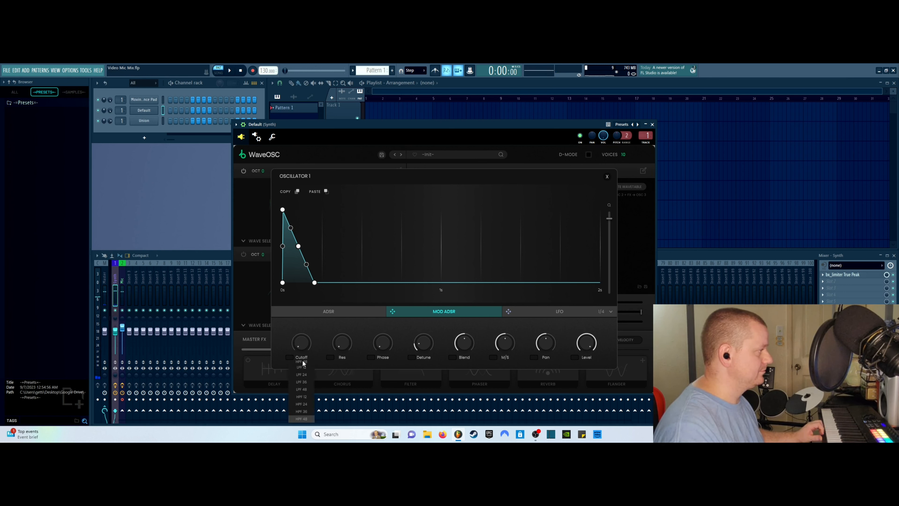
click(307, 368)
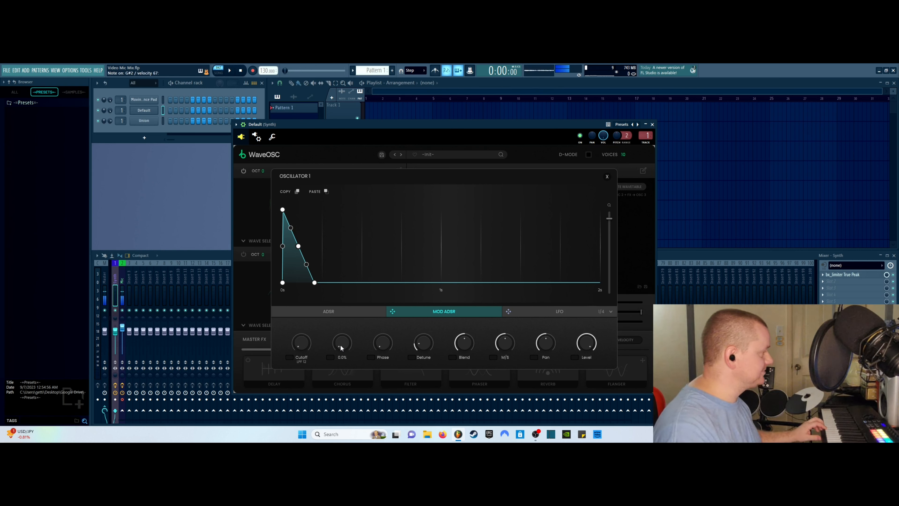
- Audition raised resonance on oscillator 1, trying 40% and 45%, while sweeping the filter cutoff
drag(341, 348, 350, 320)
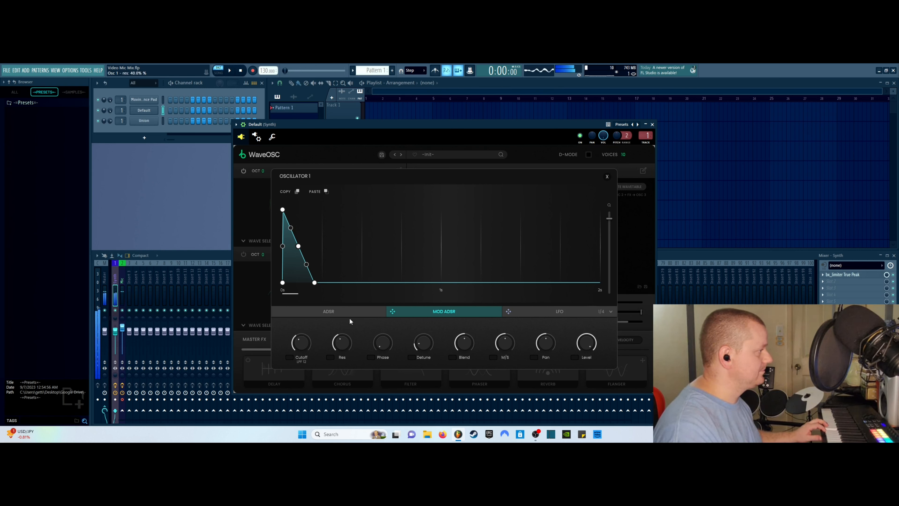
drag(303, 347, 311, 318)
mouse_move(345, 349)
mouse_down()
mouse_move(346, 336)
mouse_move(339, 360)
mouse_up()
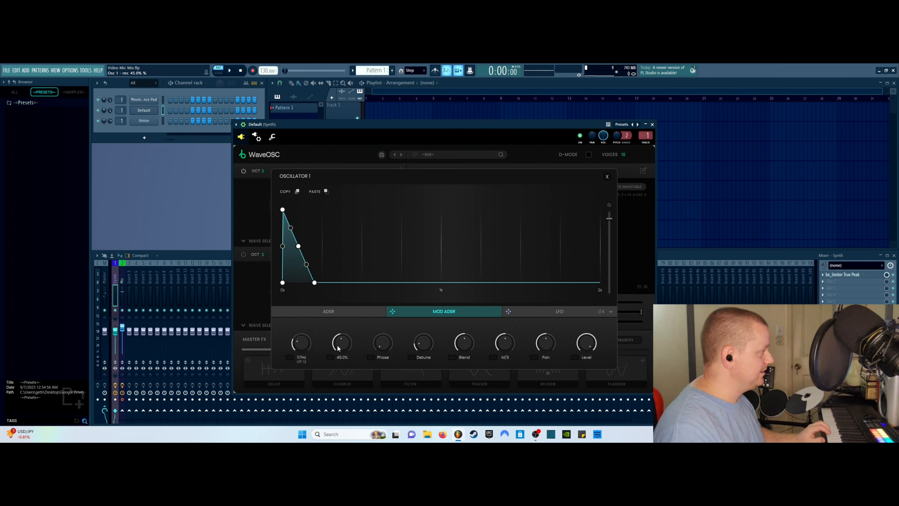
drag(342, 341, 320, 300)
drag(298, 348, 357, 381)
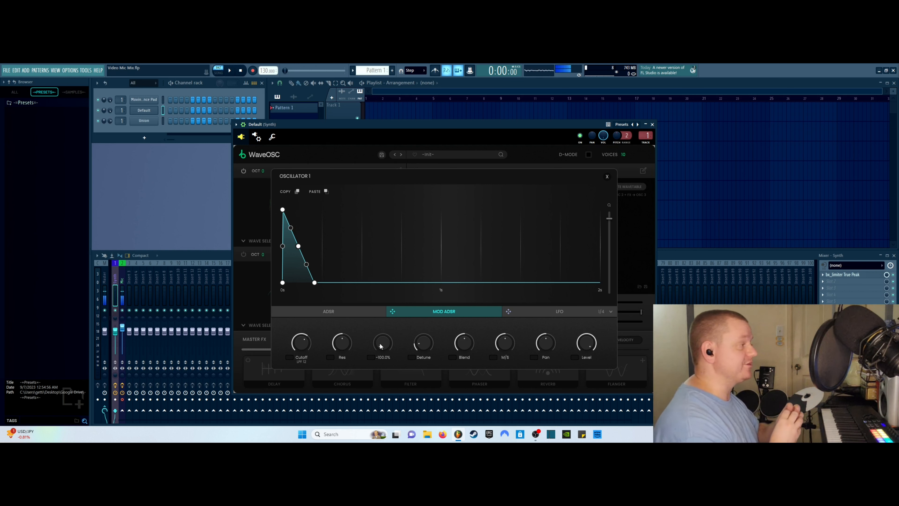
- Set oscillator 1's phase to -66%, and close and reopen its detailed editor
mouse_move(391, 348)
mouse_down()
mouse_move(387, 305)
mouse_move(406, 256)
mouse_move(385, 335)
mouse_up()
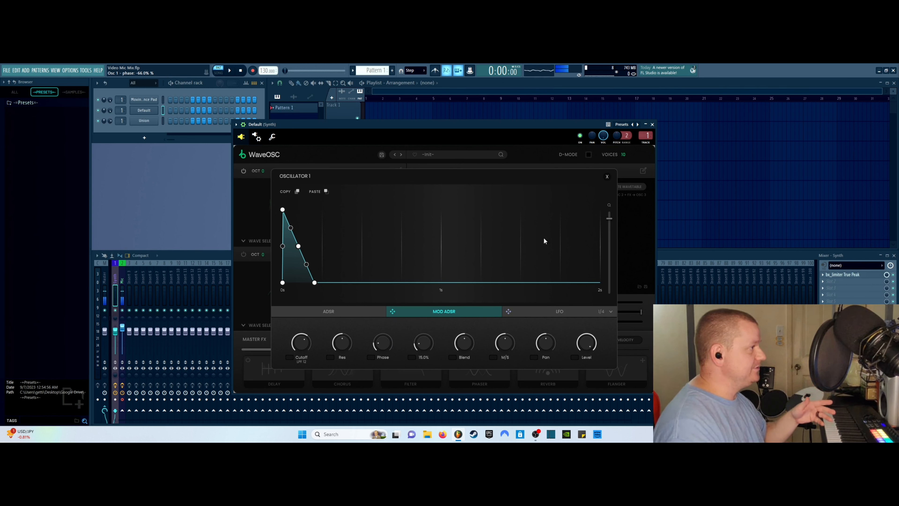
click(607, 177)
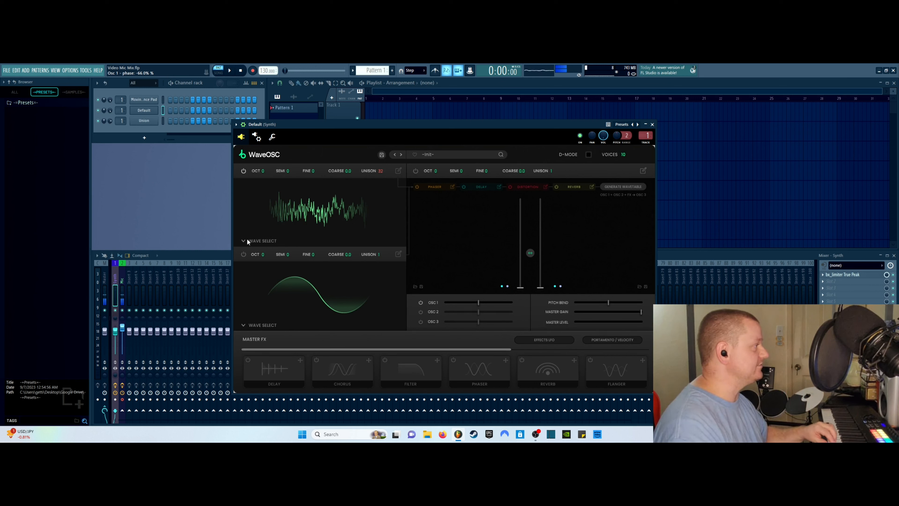
click(398, 171)
- Test oscillator 1's unison detune at 8%, 13% and 100% before setting it to 16%
mouse_move(424, 347)
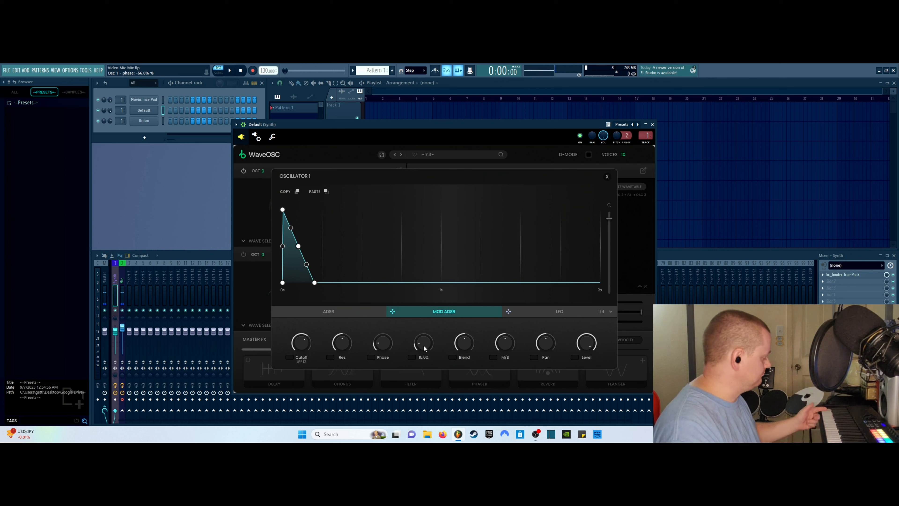
mouse_move(425, 349)
mouse_down()
mouse_move(427, 339)
mouse_move(427, 353)
mouse_up()
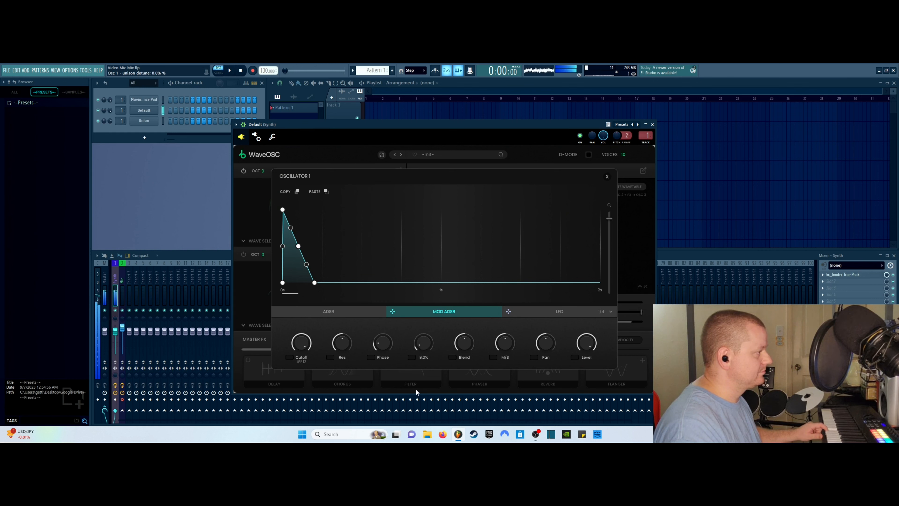
drag(417, 392, 428, 365)
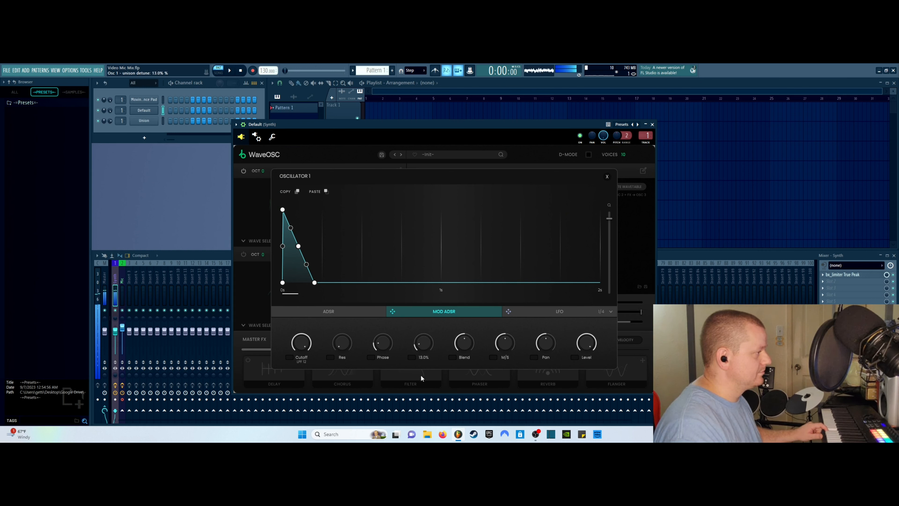
drag(423, 342, 456, 228)
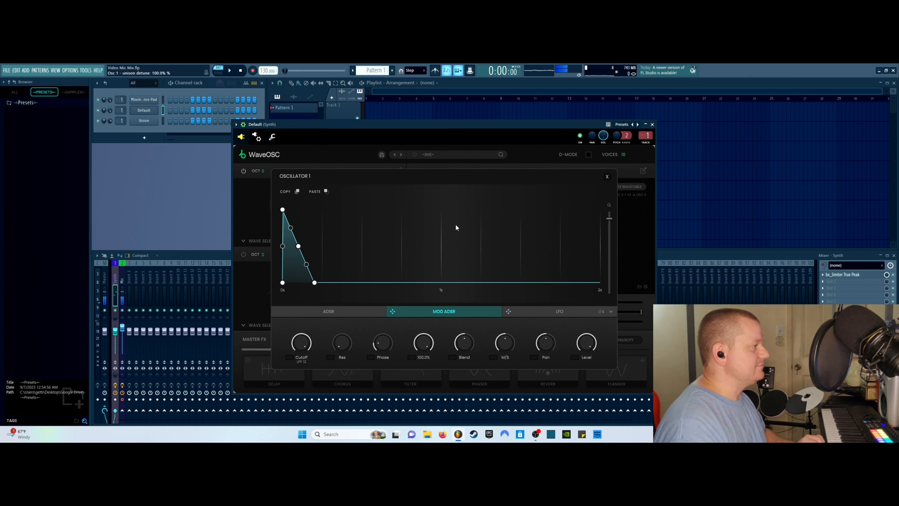
double_click(426, 350)
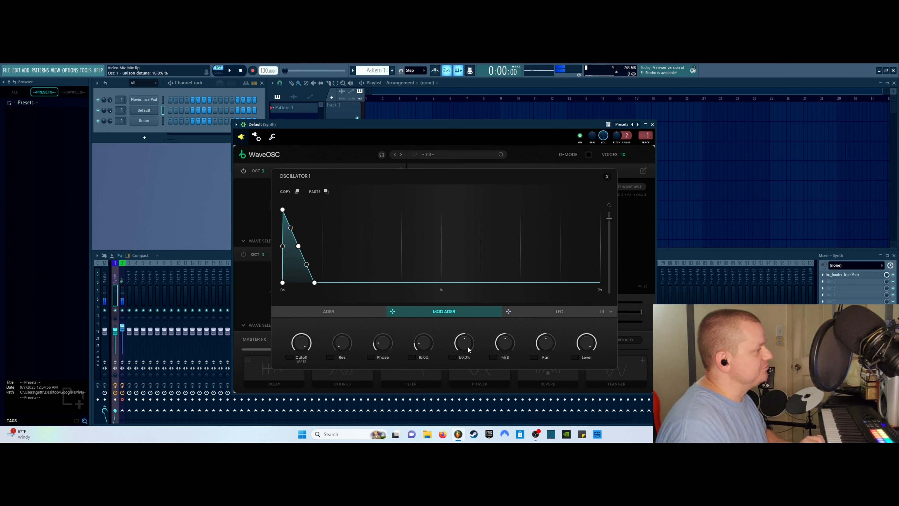
- Try oscillator 1's unison blend at maximum and lower it, and test the M/S extremes before resetting M/S to its default
mouse_move(469, 349)
mouse_down()
mouse_move(454, 324)
mouse_move(483, 300)
mouse_move(451, 349)
mouse_up()
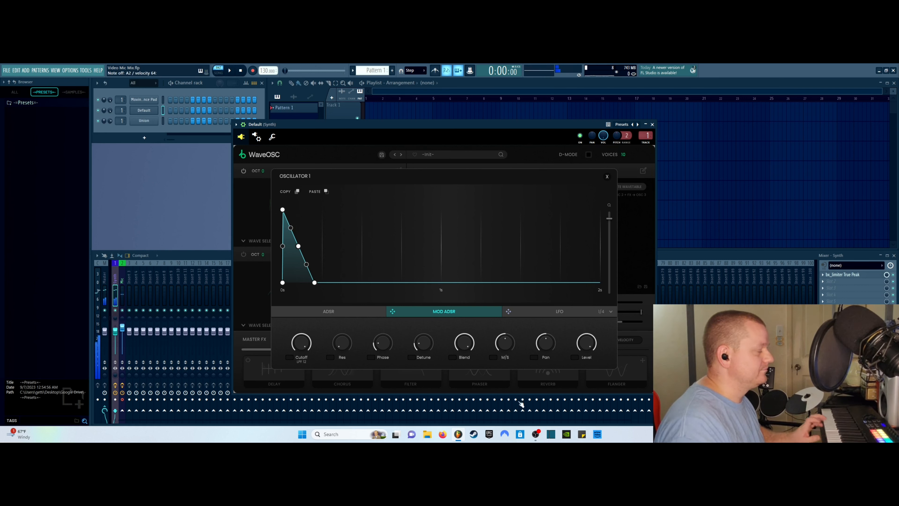
drag(470, 353, 470, 357)
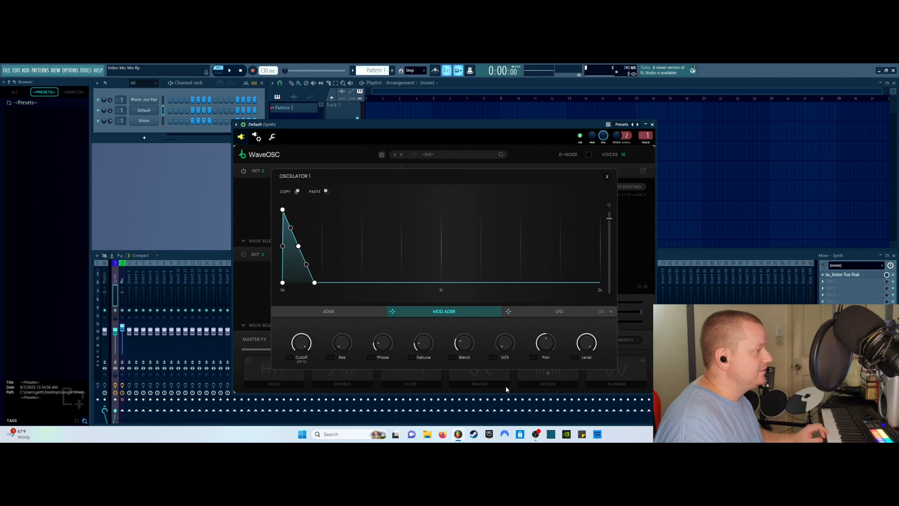
double_click(508, 346)
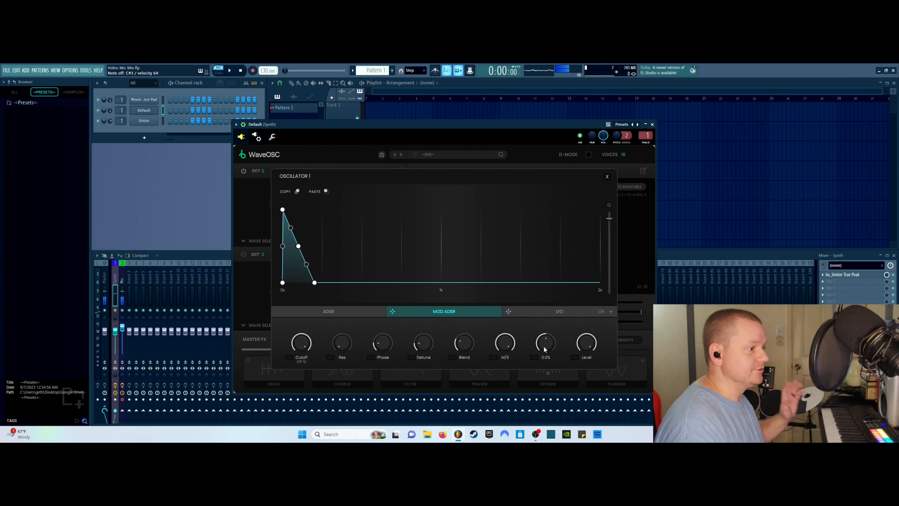
double_click(507, 346)
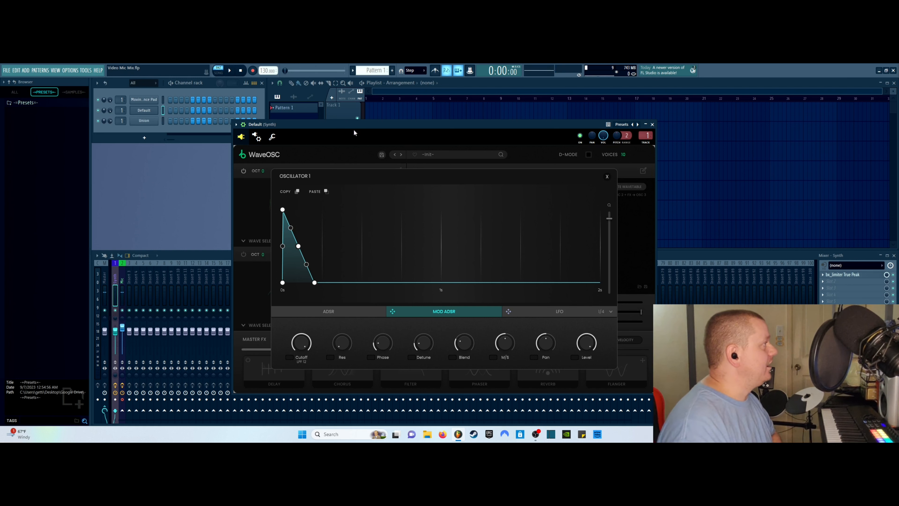
- Open the Union synth from the channel rack and view oscillator 1's modulation ADSR envelope and LFO for comparison
drag(363, 126, 515, 109)
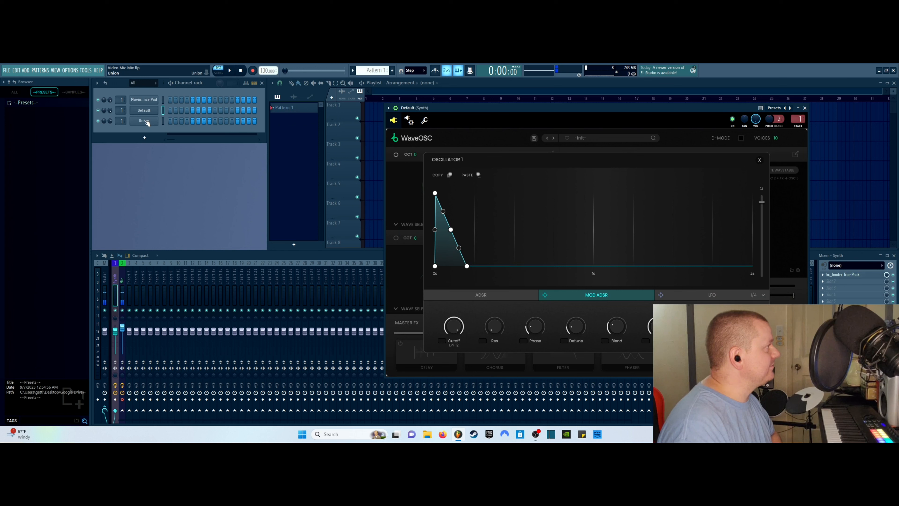
click(144, 120)
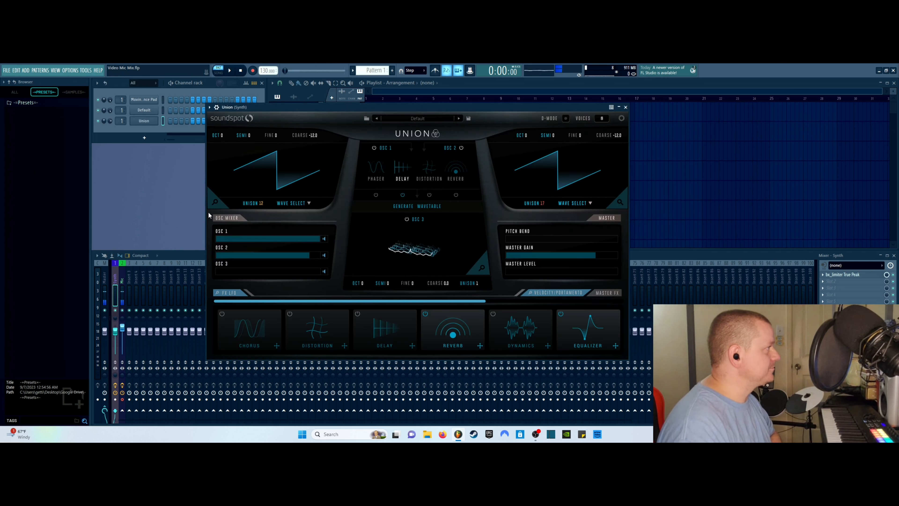
click(215, 202)
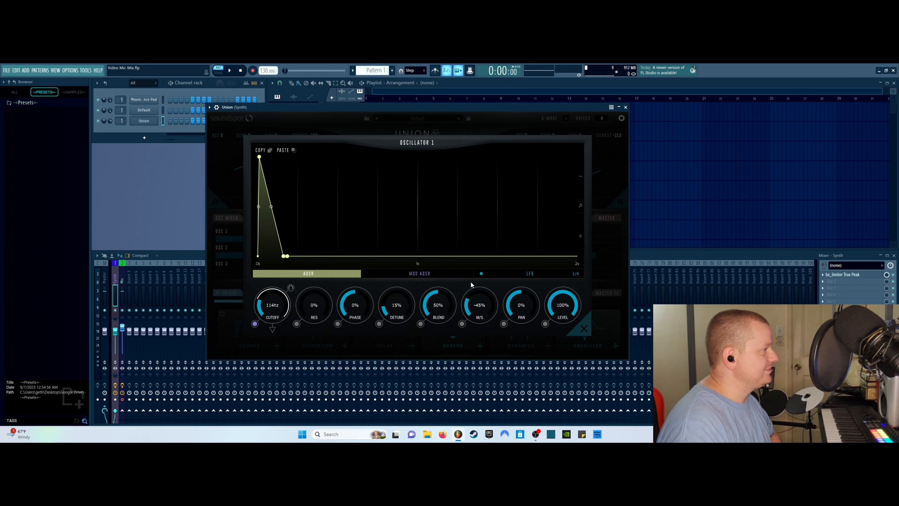
click(415, 274)
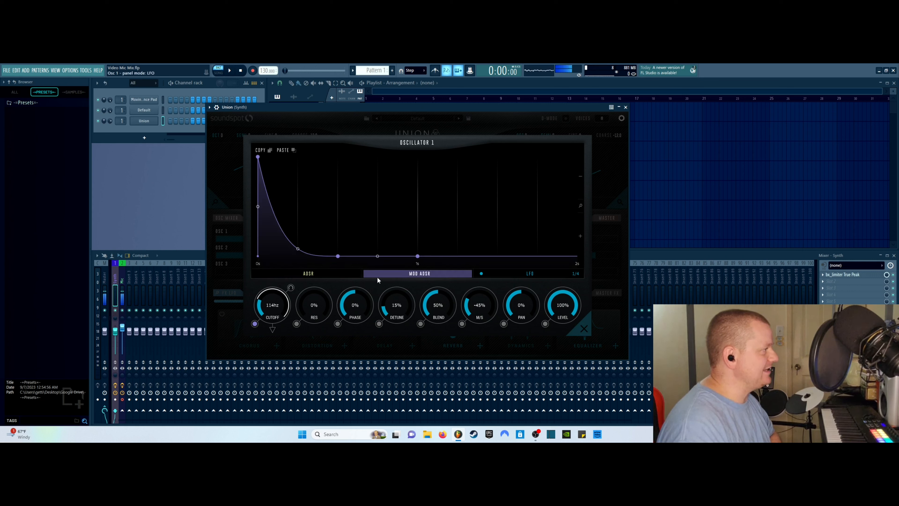
click(528, 275)
click(401, 275)
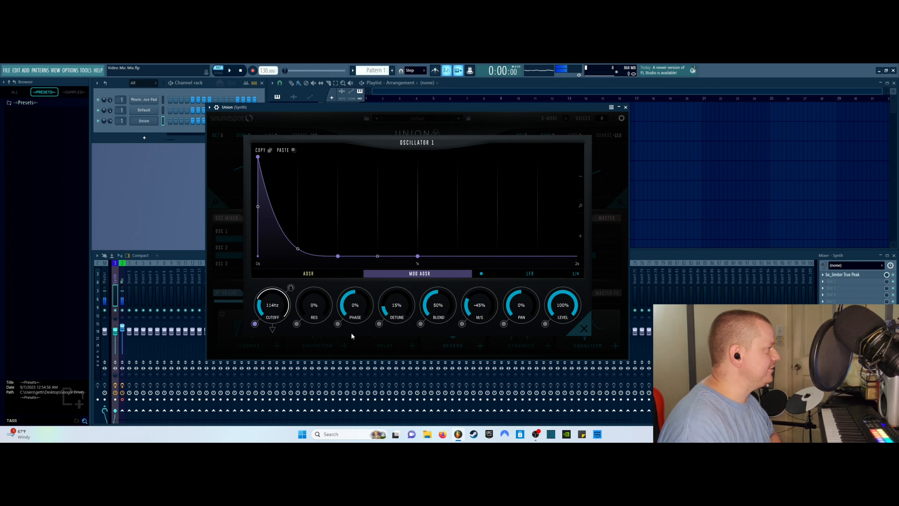
- Cycle Union oscillator 1's cutoff modulation source to Off and on to LFO, and close the synth
click(255, 324)
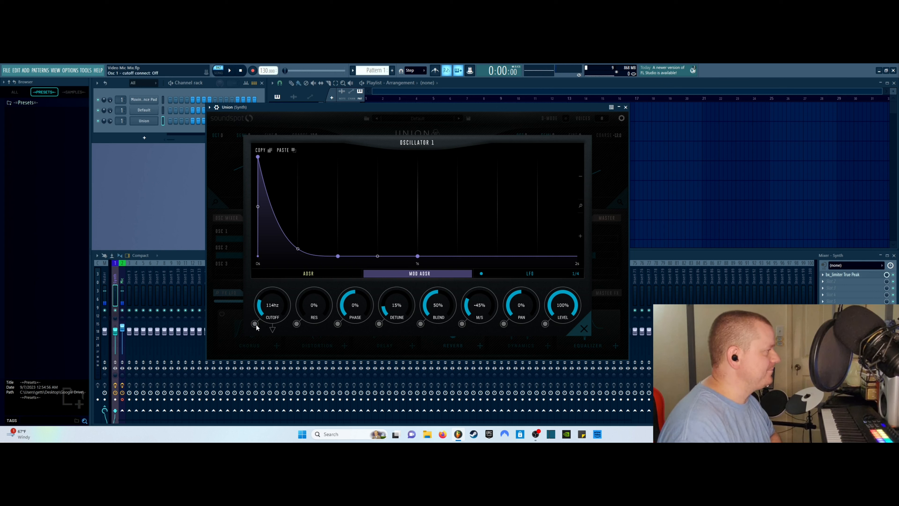
click(255, 324)
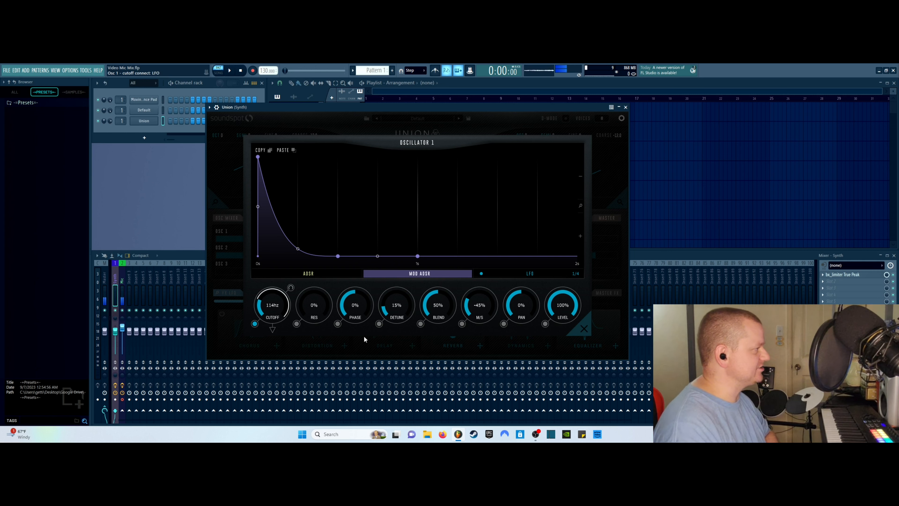
click(584, 329)
click(626, 107)
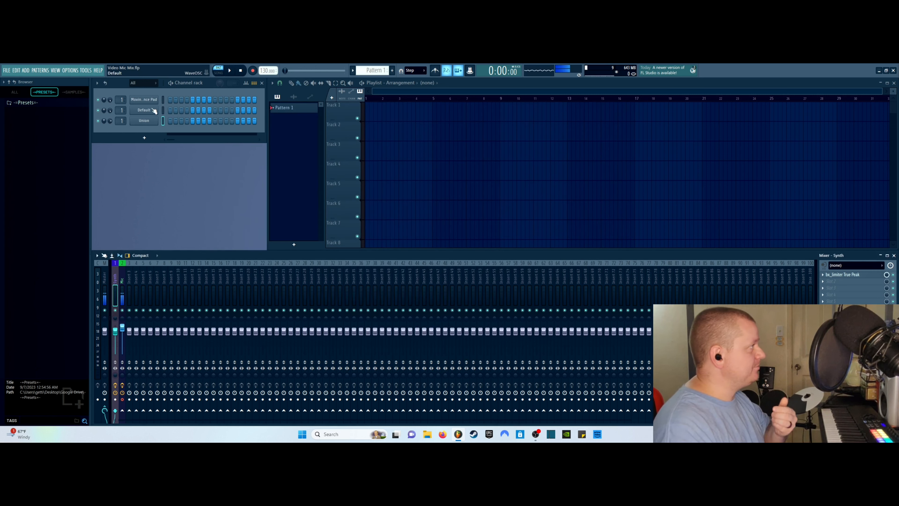
- Reopen WaveOSC with oscillator 1's detailed editor and move its window nearer the channel rack
click(147, 113)
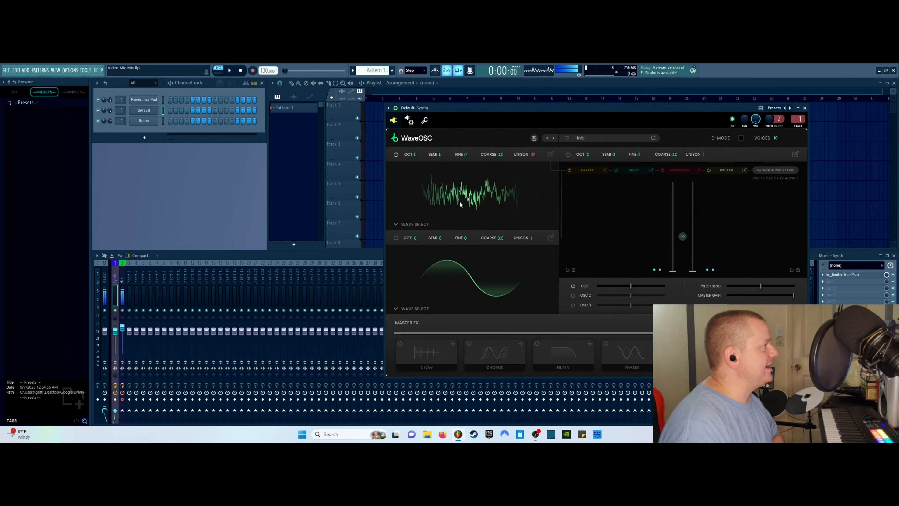
click(550, 153)
drag(495, 108, 303, 110)
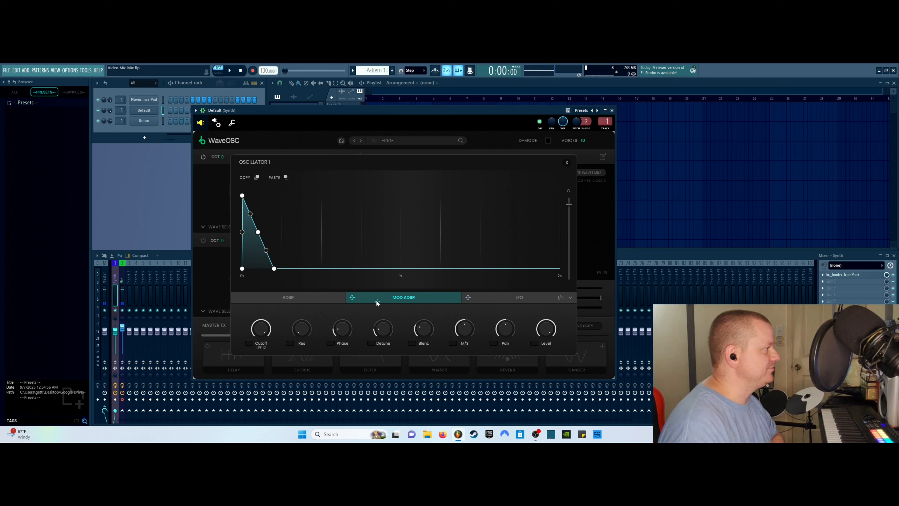
- Connect the modulation ADSR envelope to oscillator 1's cutoff, test the modulation amount, and lower the cutoff to 20 Hz
drag(266, 341, 261, 390)
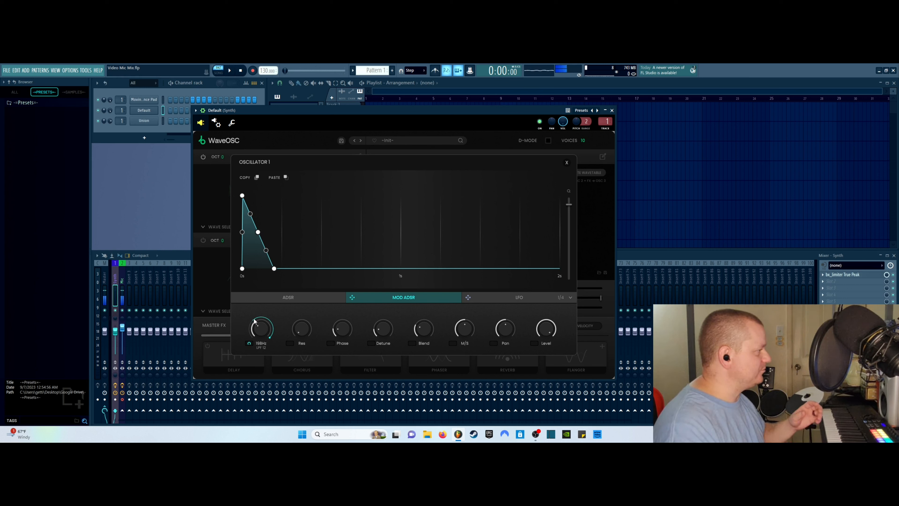
drag(271, 341, 275, 322)
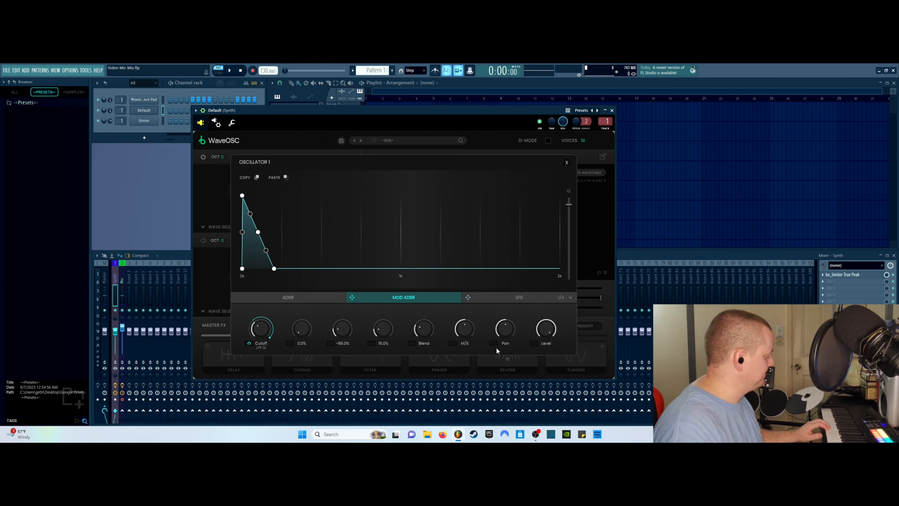
drag(261, 330, 260, 346)
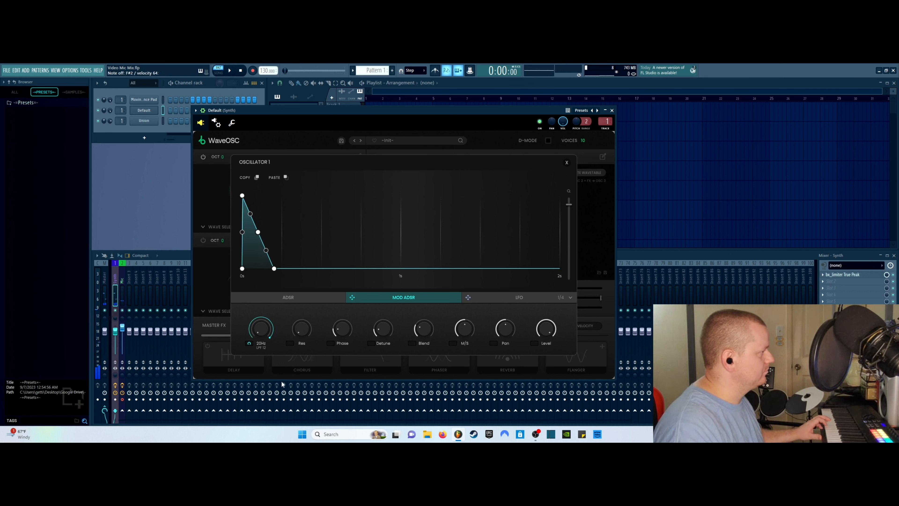
- Shorten the modulation ADSR envelope's decay to zero sustain and adjust oscillator 1's cutoff and its modulation amount
drag(266, 250, 271, 269)
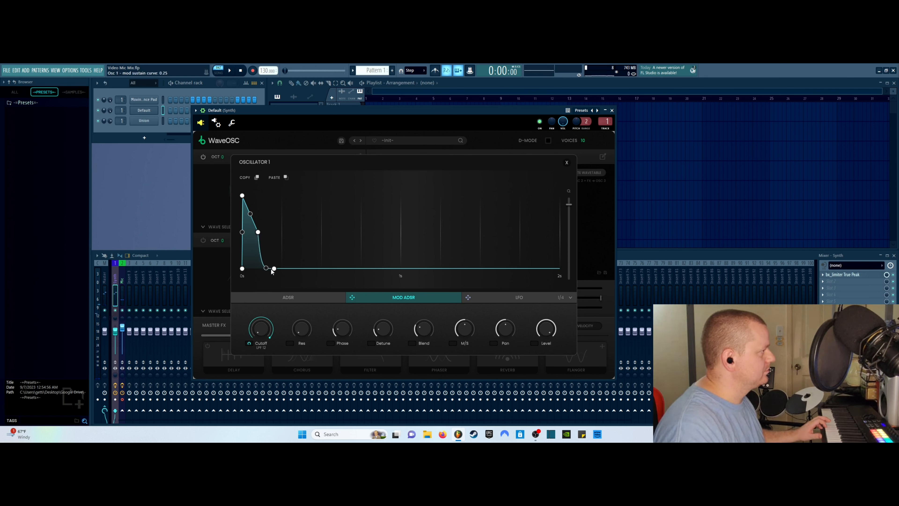
drag(257, 233, 267, 292)
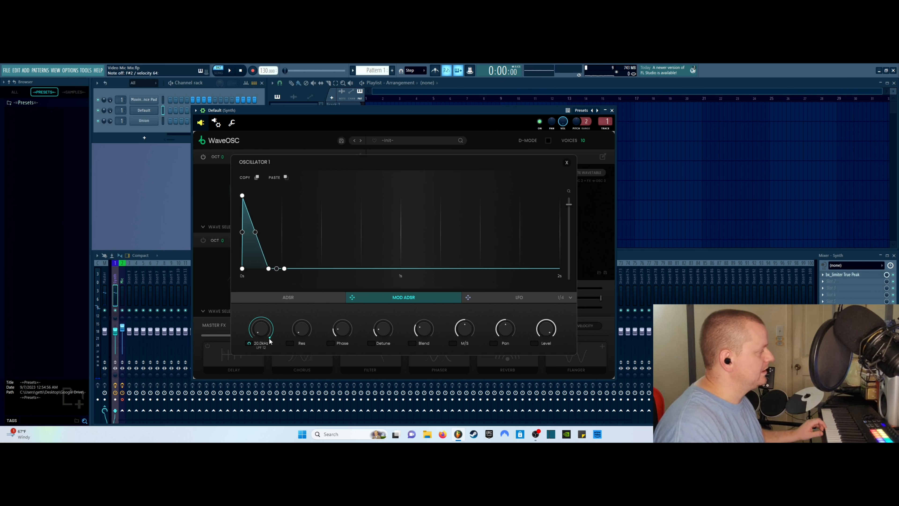
drag(260, 335, 262, 326)
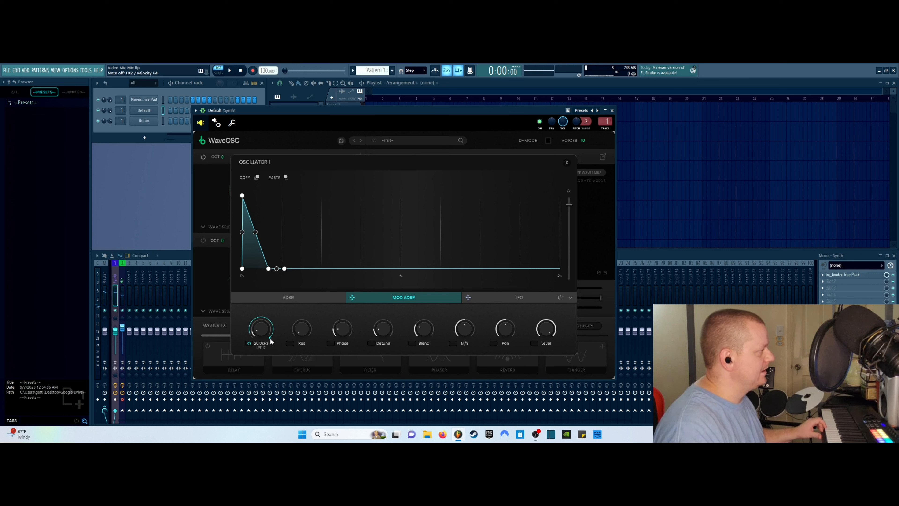
drag(271, 340, 262, 322)
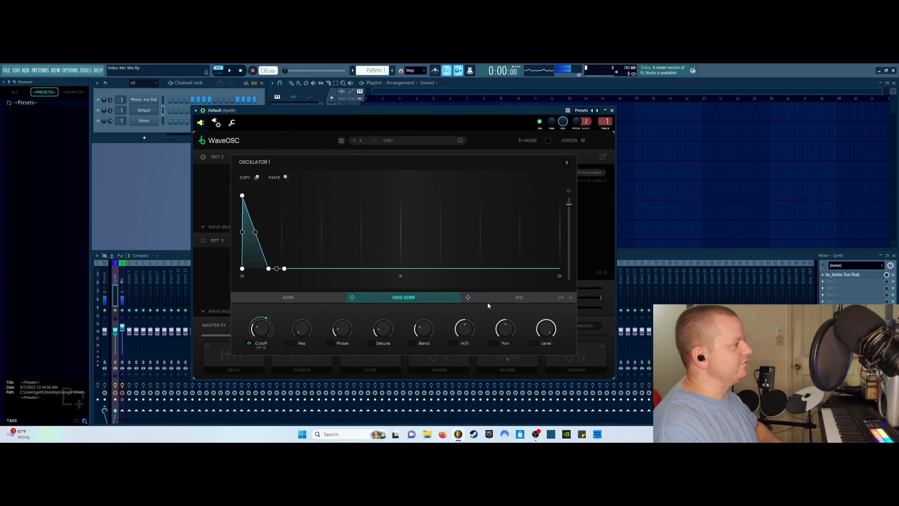
- Connect the LFO to oscillator 1's M/S control, set the LFO rate to 1/32t, and raise M/S to 85%
click(453, 344)
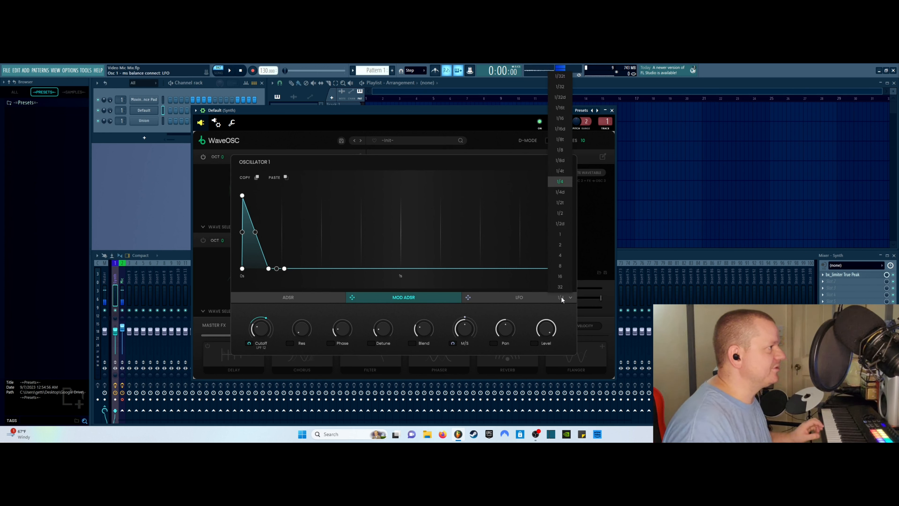
click(513, 297)
click(572, 299)
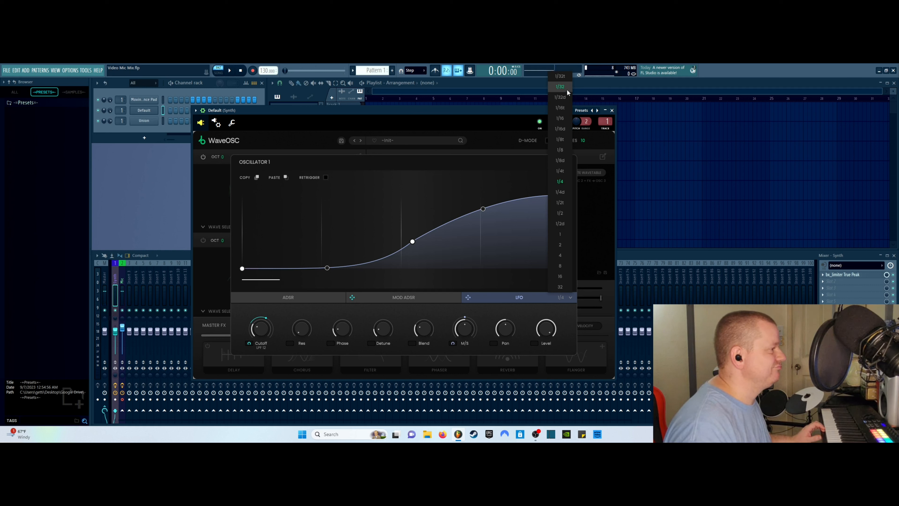
click(560, 78)
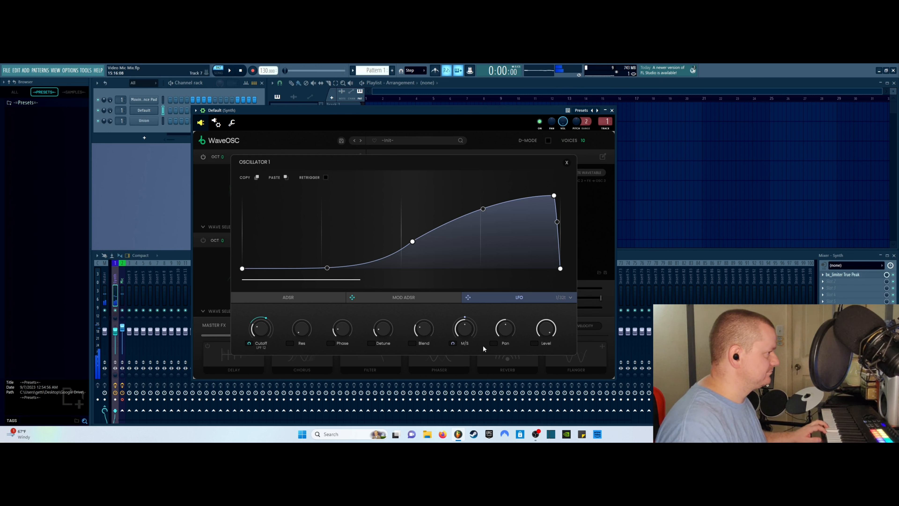
mouse_move(473, 336)
mouse_down()
mouse_move(473, 315)
mouse_move(473, 329)
mouse_up()
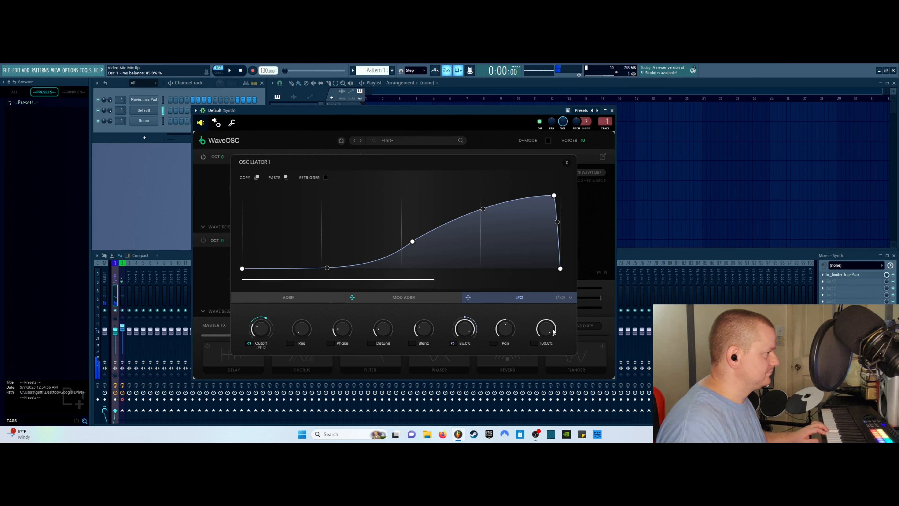
- Set the LFO rate to 1/8d, try a -100% LFO range on M/S, and disconnect the LFO from M/S
click(565, 298)
click(506, 309)
click(565, 297)
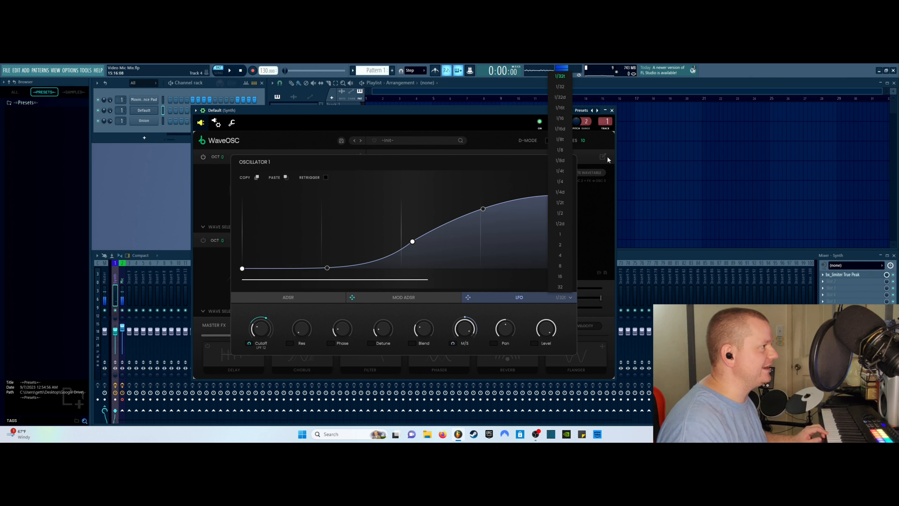
click(560, 160)
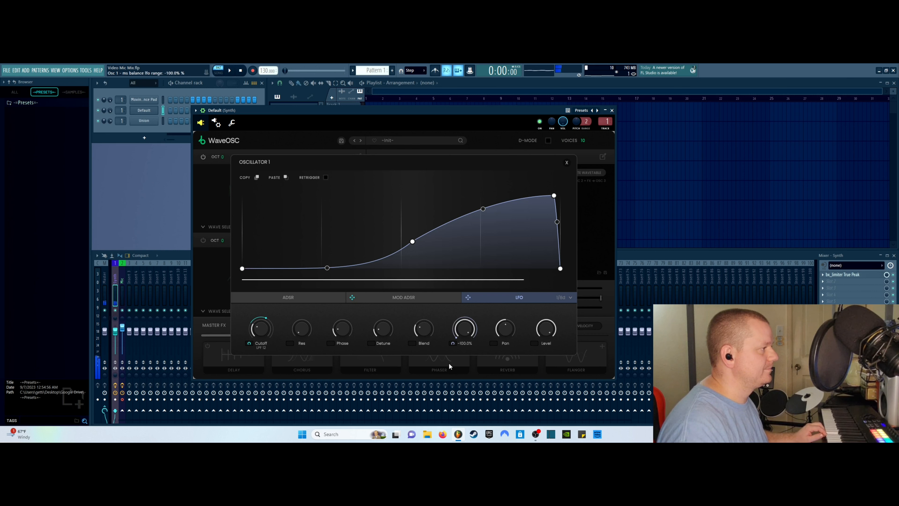
drag(546, 329, 541, 351)
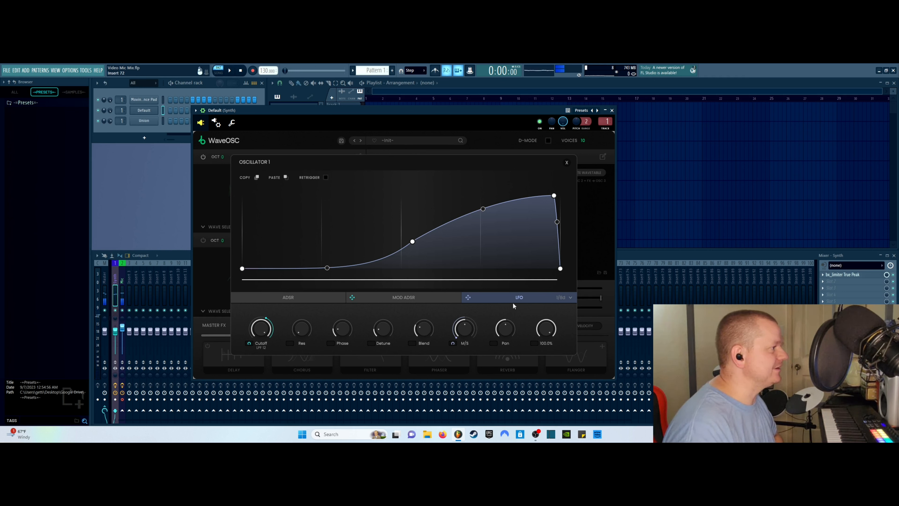
click(453, 343)
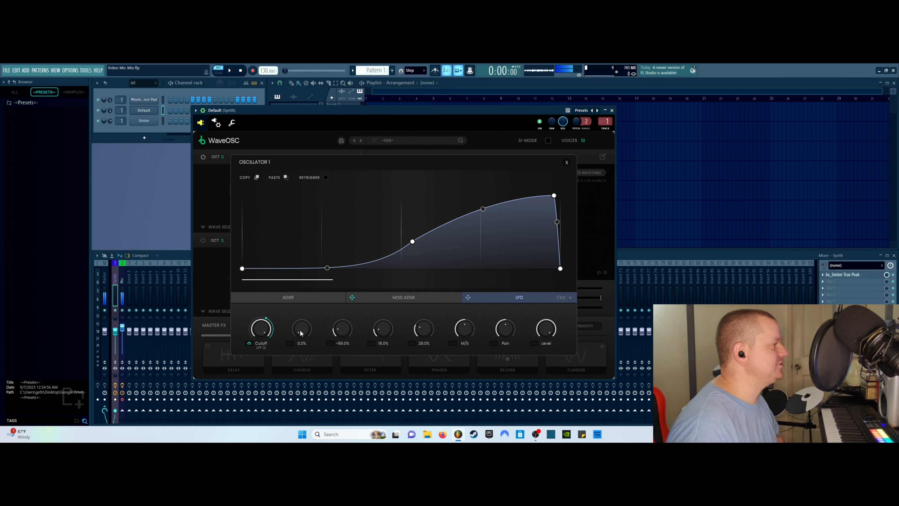
- Lower oscillator 1's cutoff, lengthen the modulation ADSR envelope's decay, and close the oscillator editor
click(406, 295)
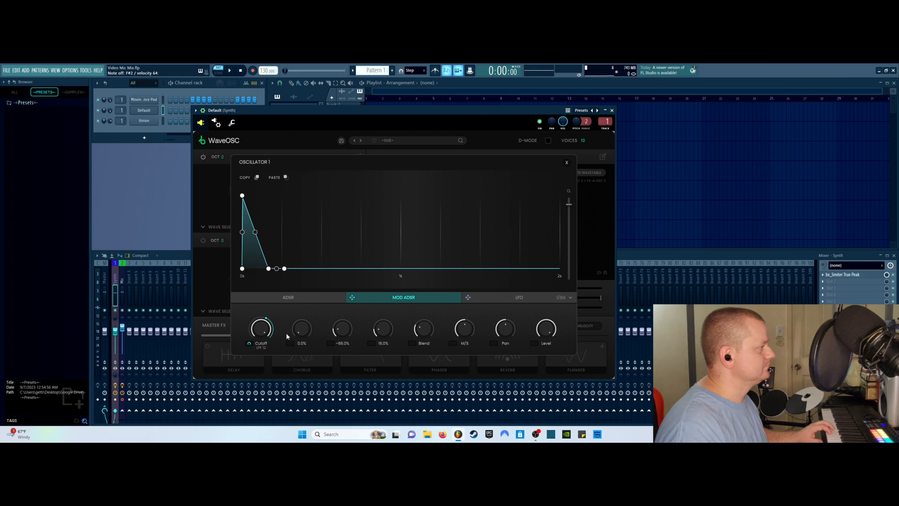
drag(260, 321, 281, 307)
drag(268, 269, 296, 271)
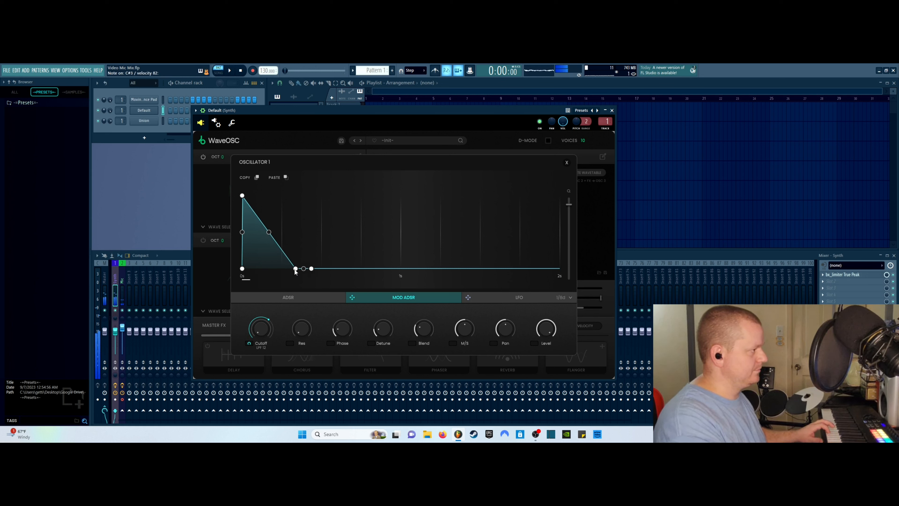
click(567, 163)
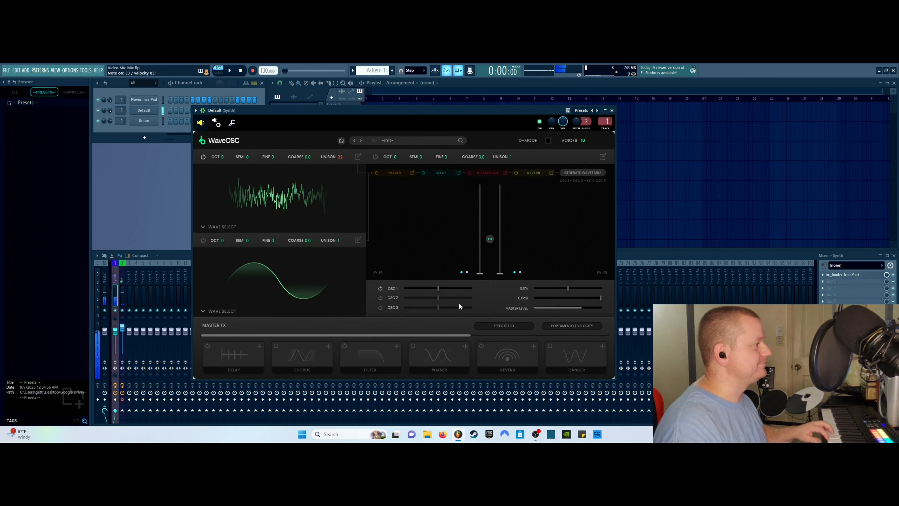
- Raise oscillator 1's volume to -15.1 dB and, with oscillator 2 switched on, generate a wavetable from both
mouse_move(437, 289)
mouse_down()
mouse_move(456, 289)
mouse_move(449, 287)
mouse_up()
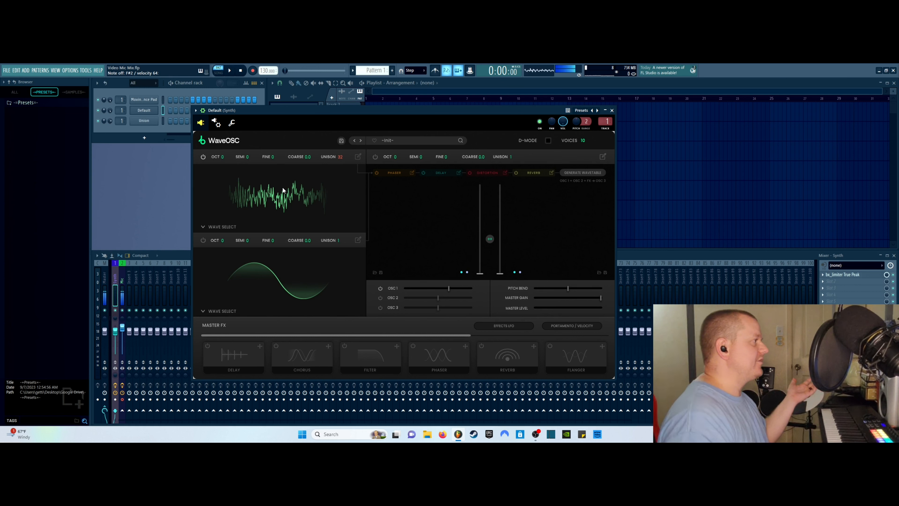
click(380, 297)
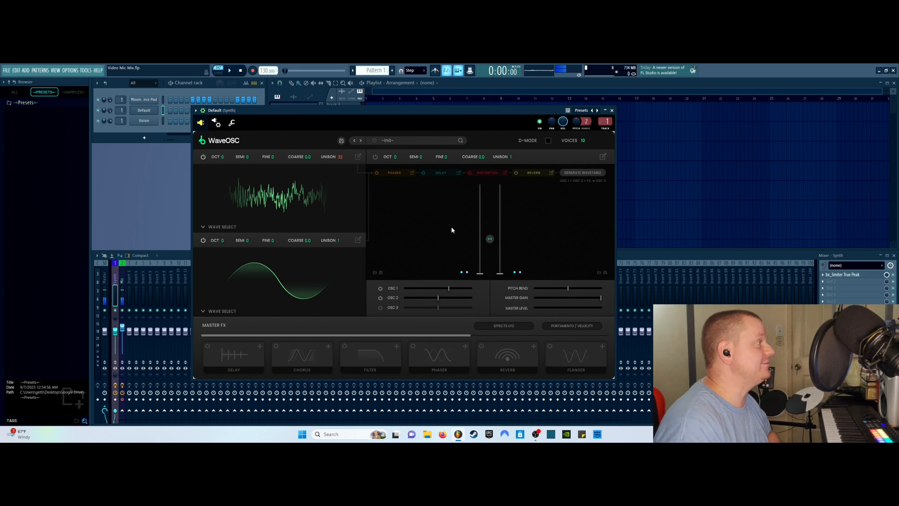
click(580, 172)
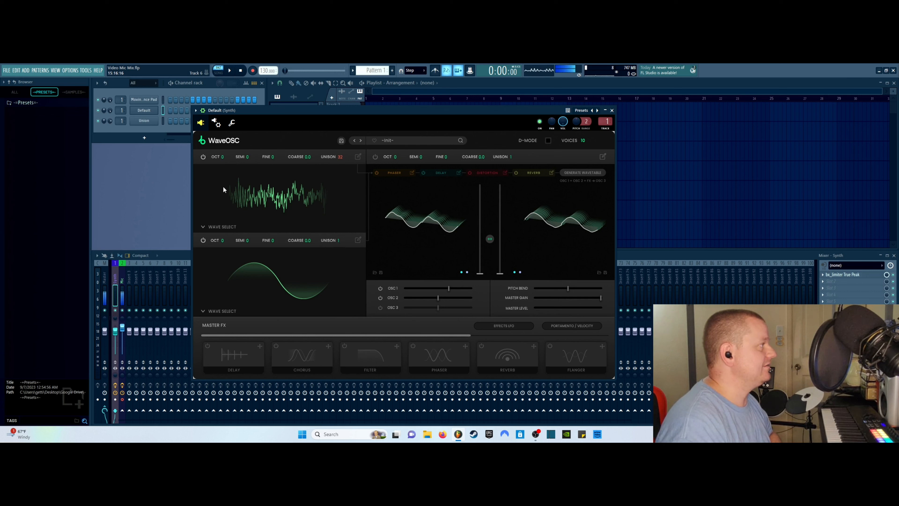
click(227, 225)
click(227, 225)
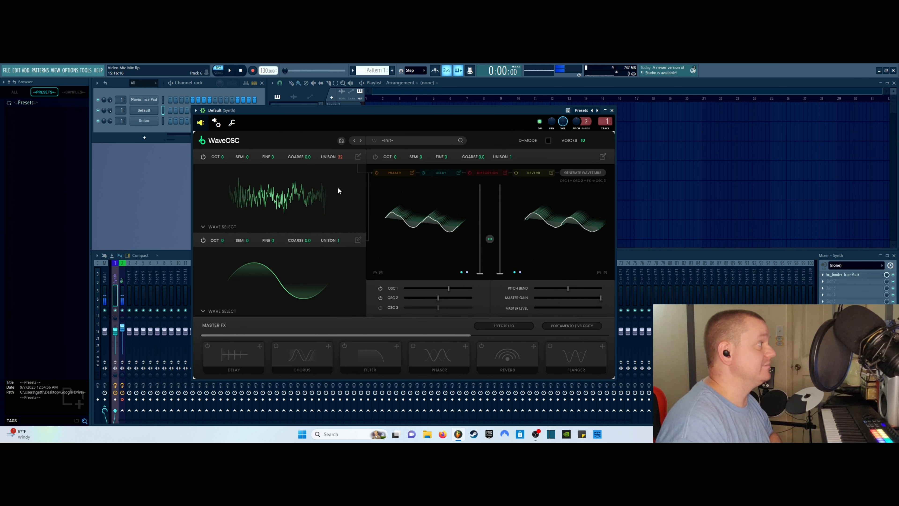
mouse_move(449, 300)
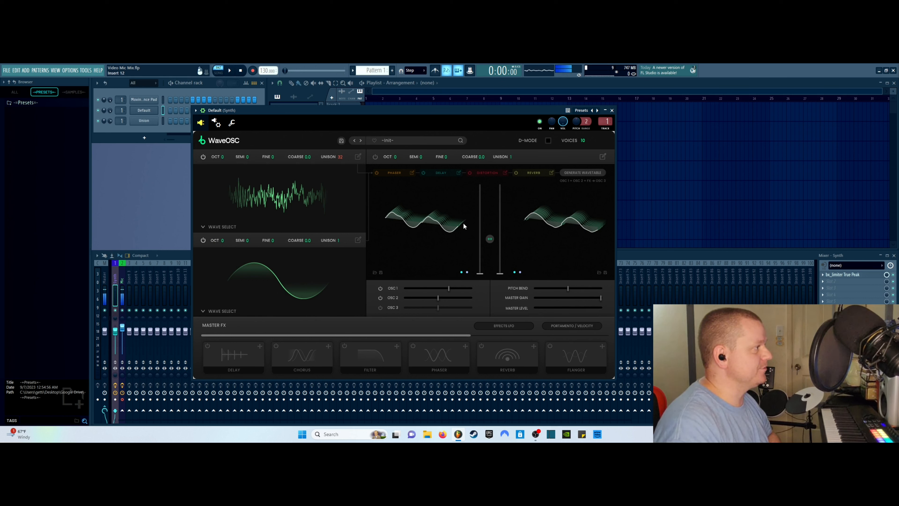
drag(463, 222, 449, 240)
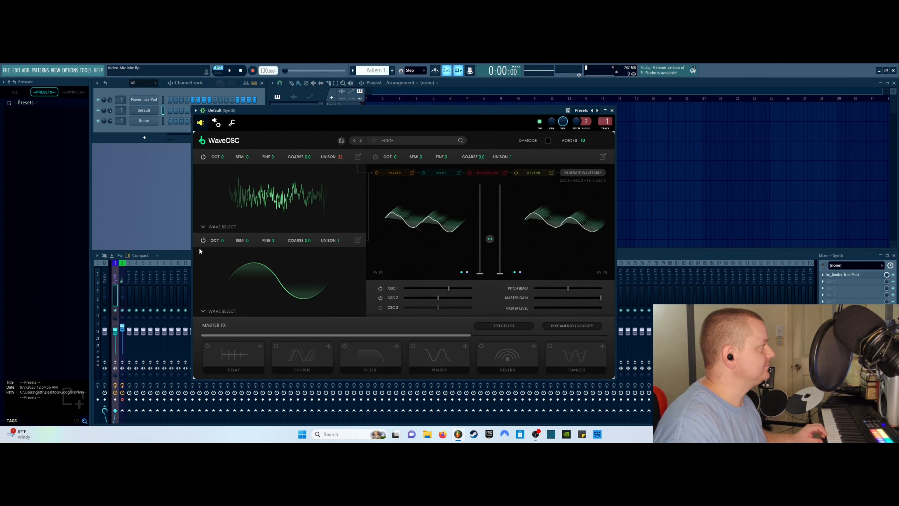
- Switch on oscillator 3 with oscillators 1 and 2 off, and raise its volume to audition the wavetable alone
click(380, 305)
click(381, 288)
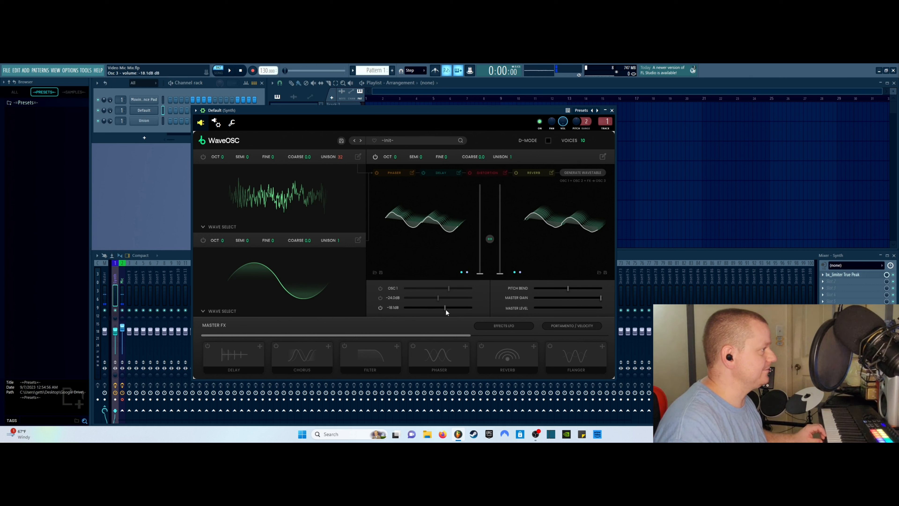
drag(447, 312, 462, 304)
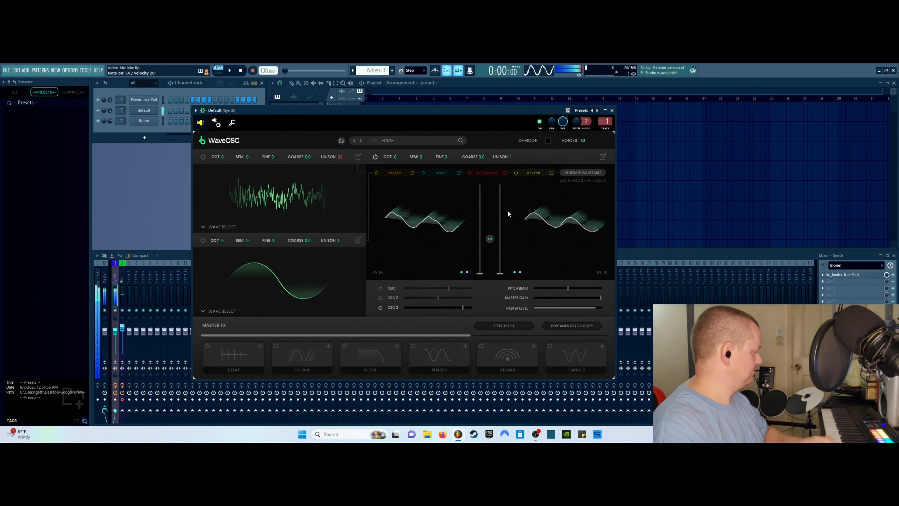
drag(441, 223, 459, 246)
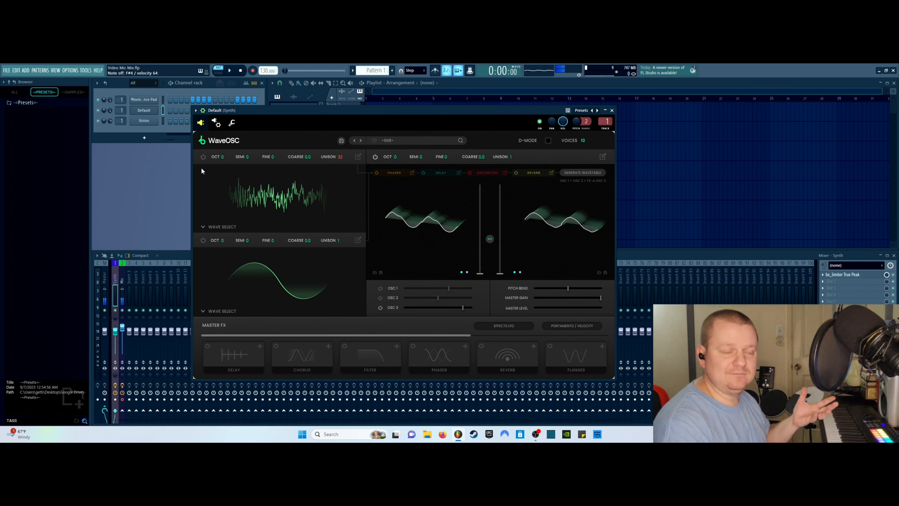
- Set oscillator 1's waveform to Square and oscillator 2's waveform to Saw
click(210, 226)
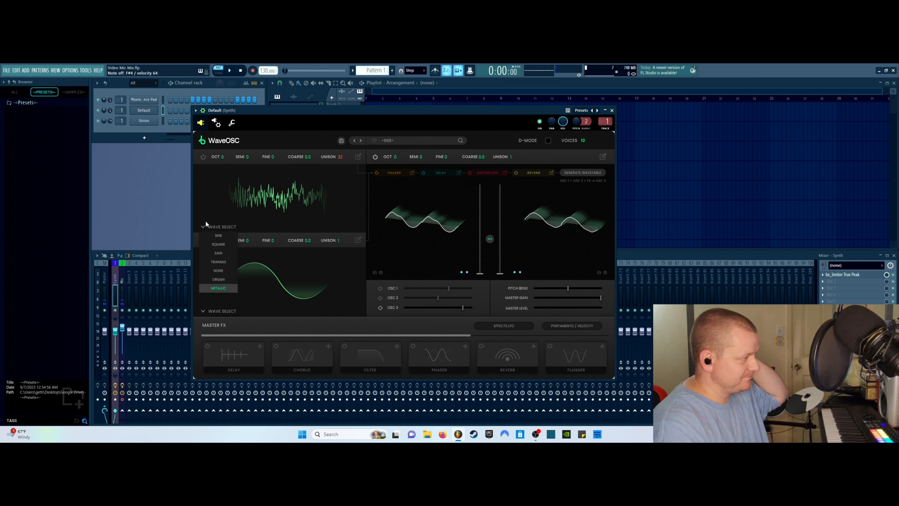
click(220, 244)
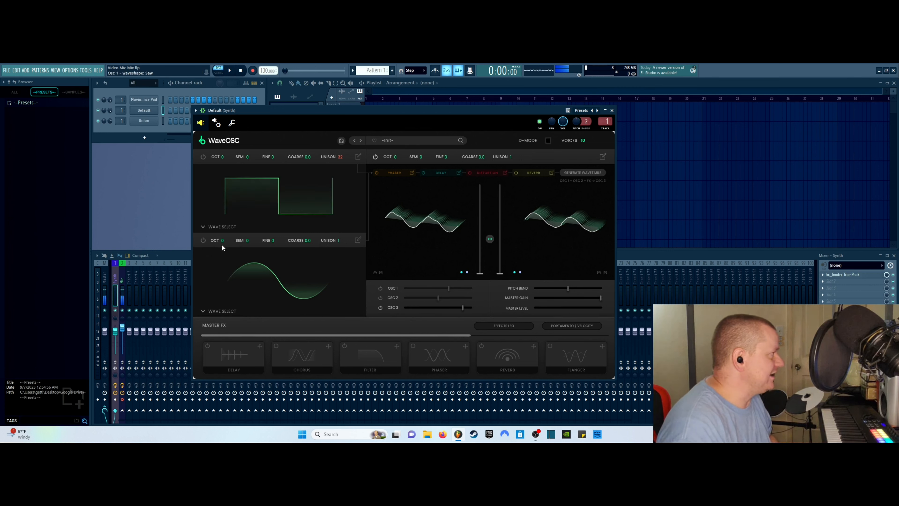
click(219, 311)
click(224, 338)
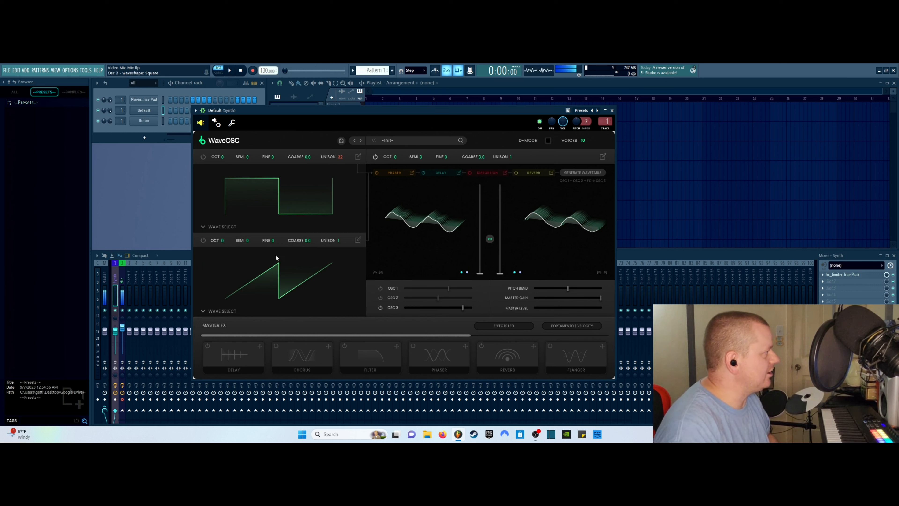
- Raise oscillator 3's morph to about 0.39, switch oscillators 1 and 2 back on, and regenerate the wavetable
click(582, 172)
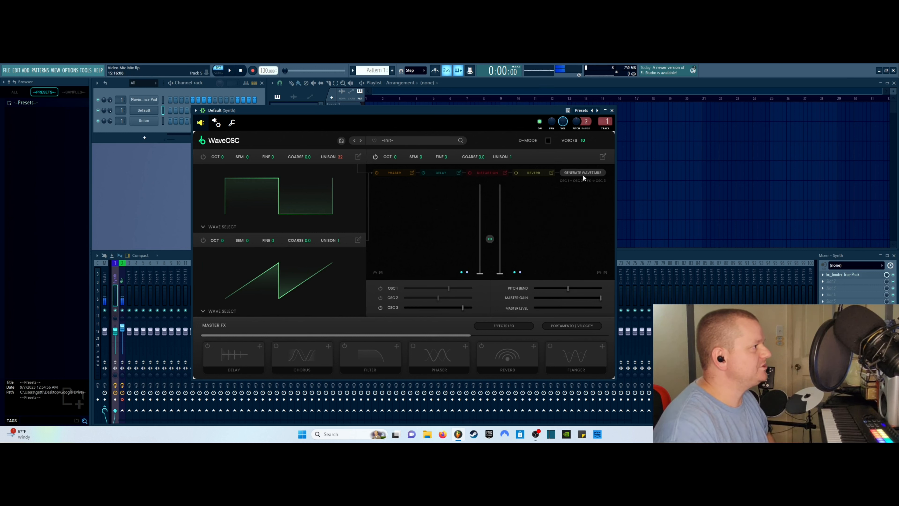
drag(500, 274, 498, 240)
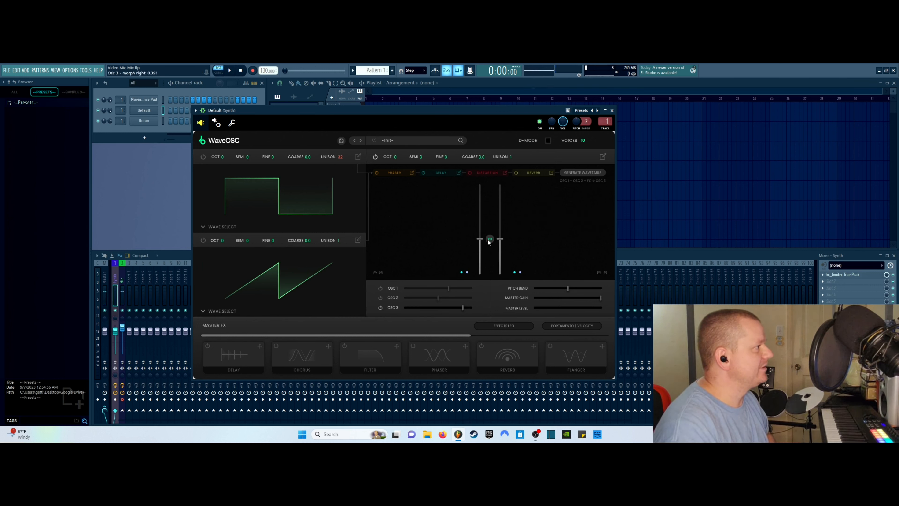
click(381, 297)
click(380, 288)
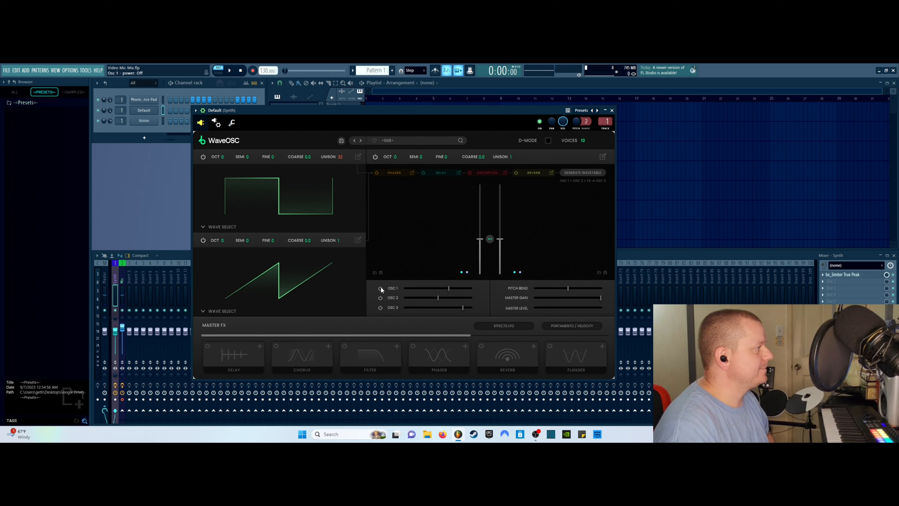
click(589, 173)
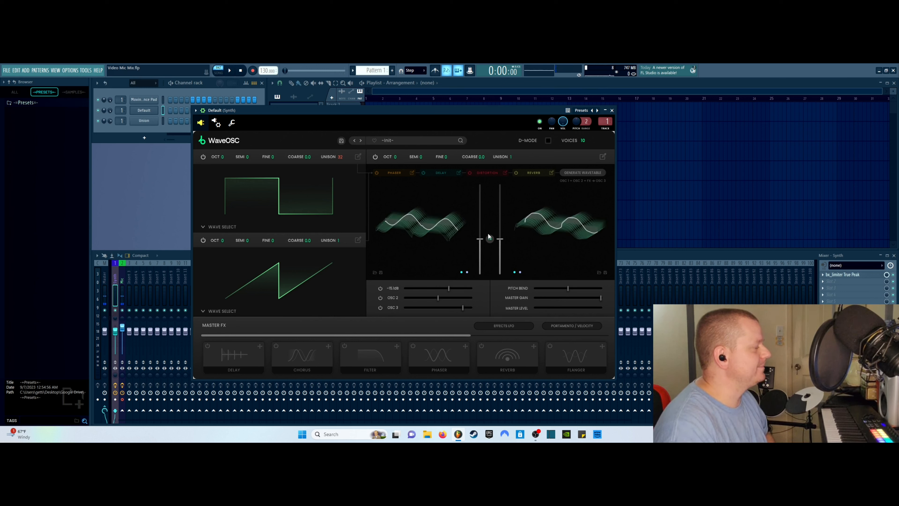
- Switch off oscillators 1 and 2 and sweep oscillator 3's linked morph sliders up and back down to 0
click(381, 298)
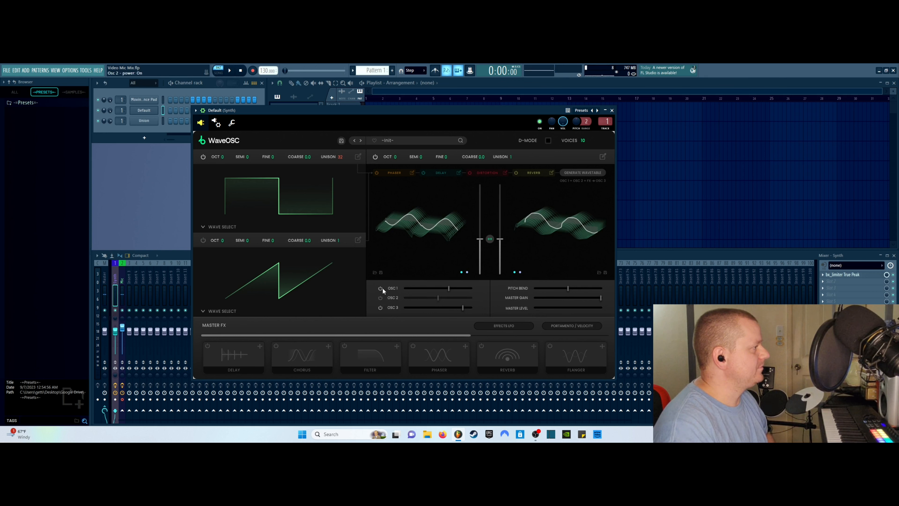
click(381, 288)
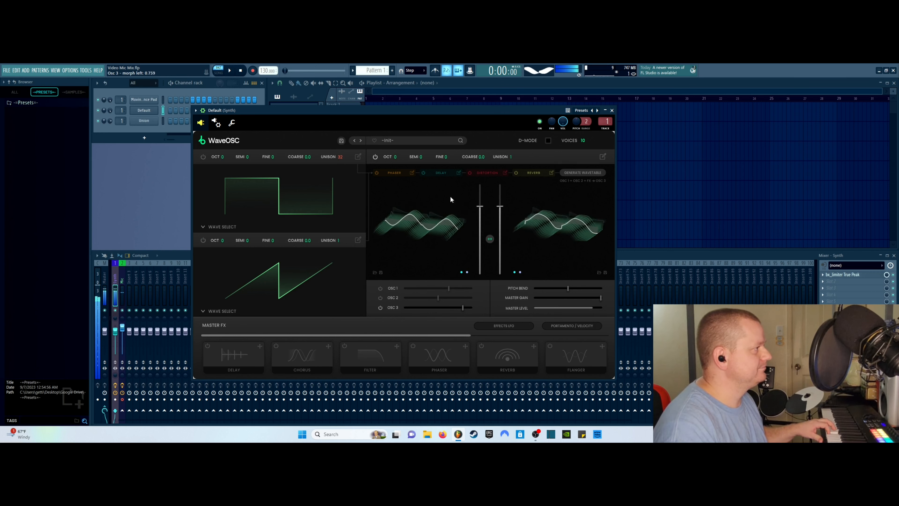
drag(480, 239, 480, 185)
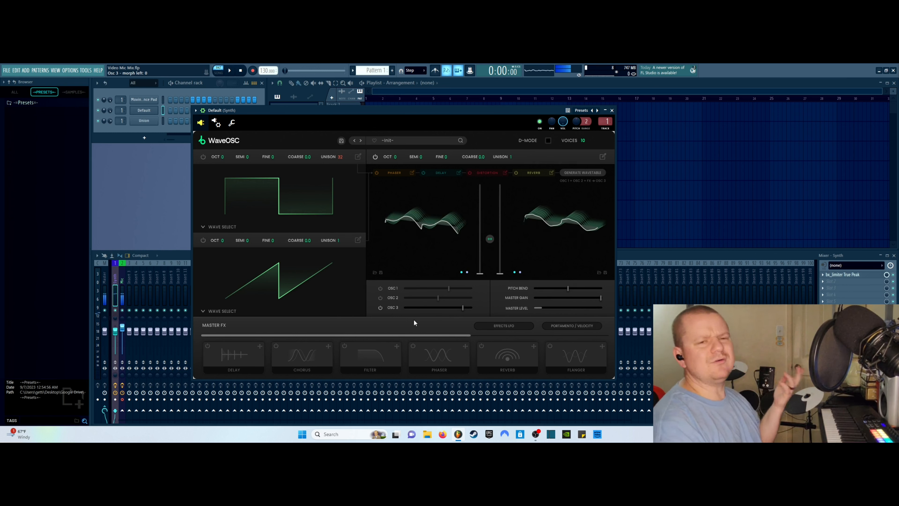
- Set oscillator 1's waveform to Metallic and oscillator 2's waveform to Sine
click(204, 311)
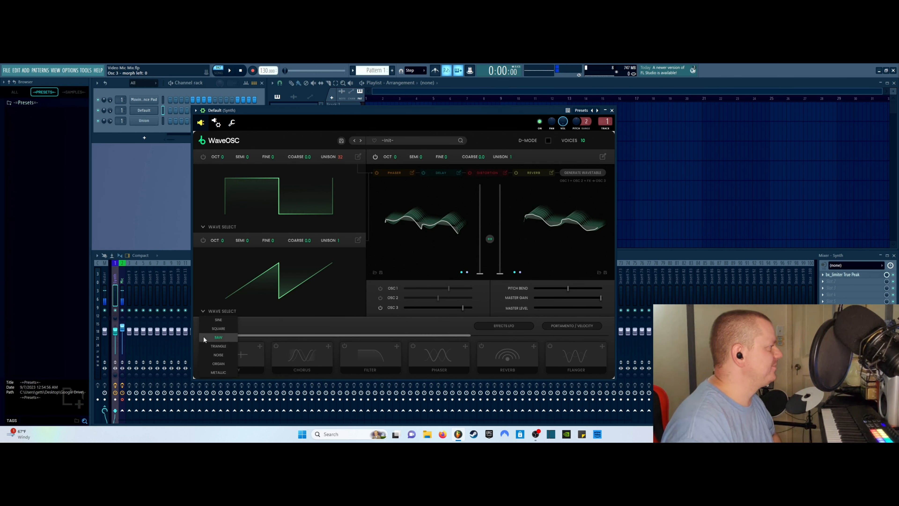
click(203, 227)
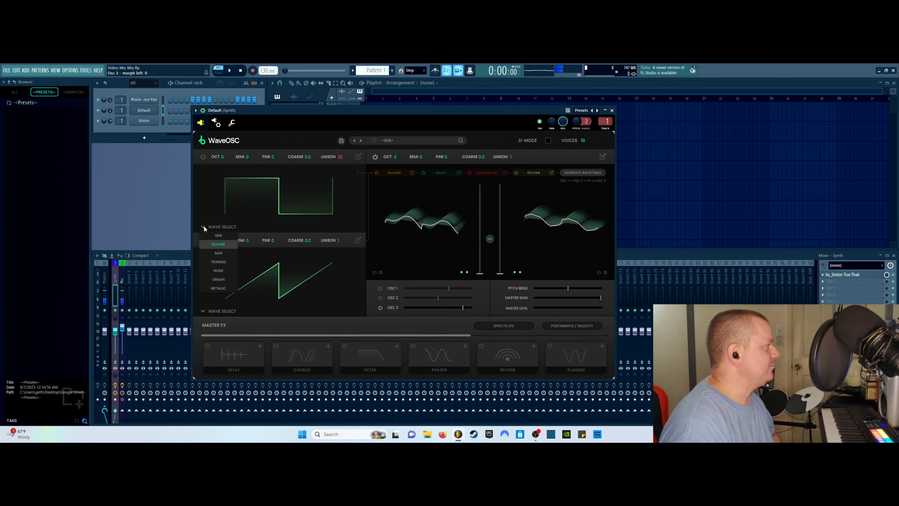
click(208, 290)
click(203, 310)
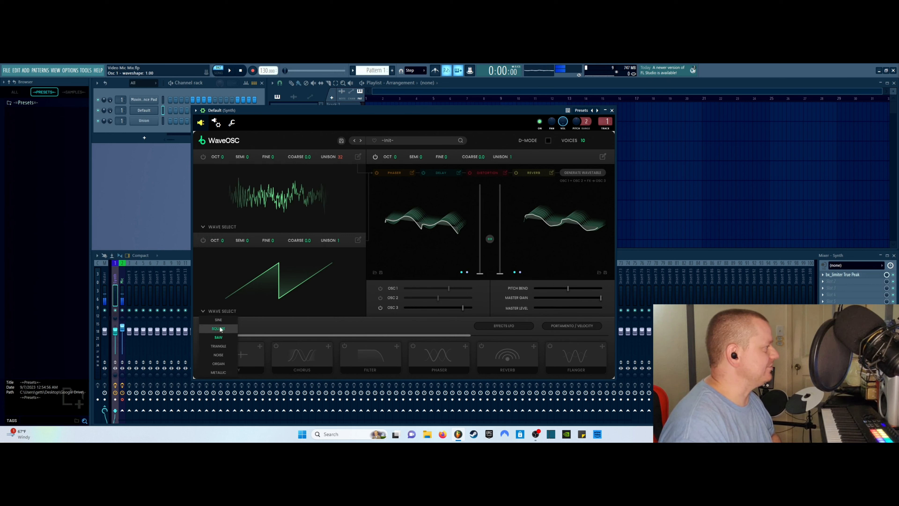
click(224, 320)
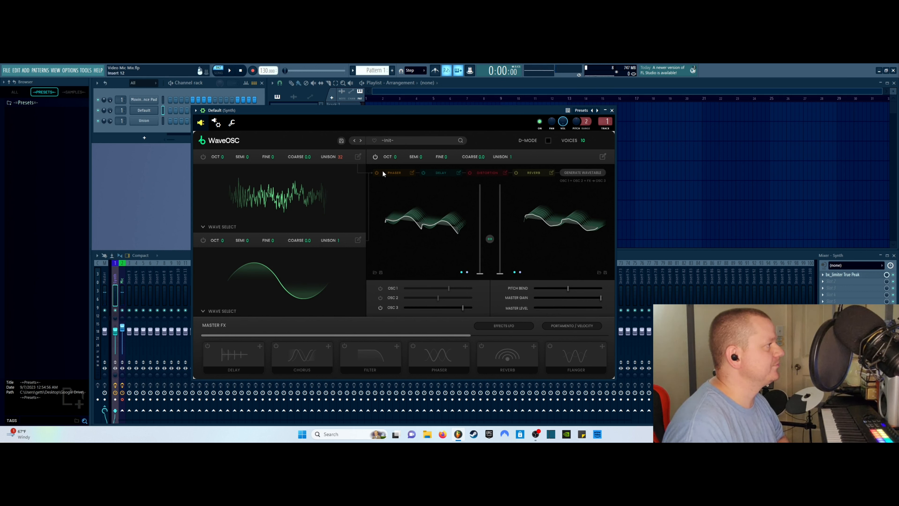
- Generate oscillator 3's wavetable with the Phaser and oscillators 1 and 2 switched on, and raise its linked morph to 1
click(376, 173)
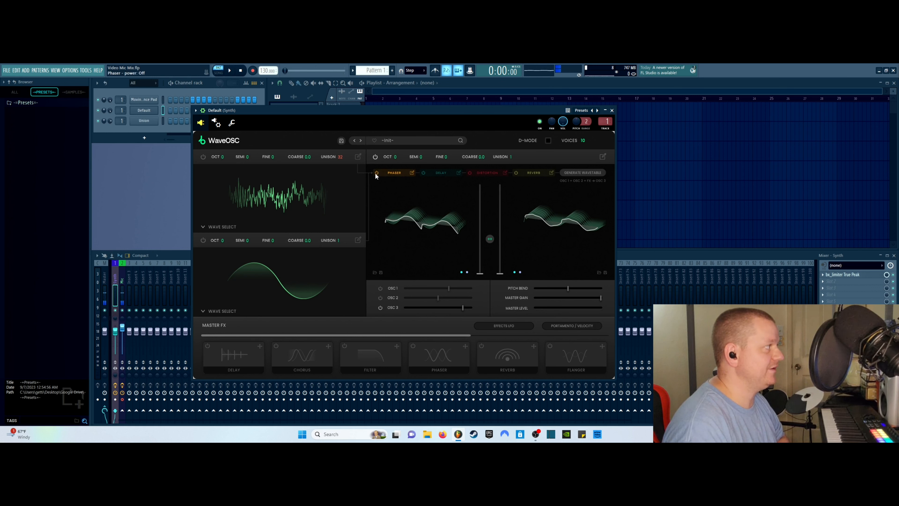
click(381, 298)
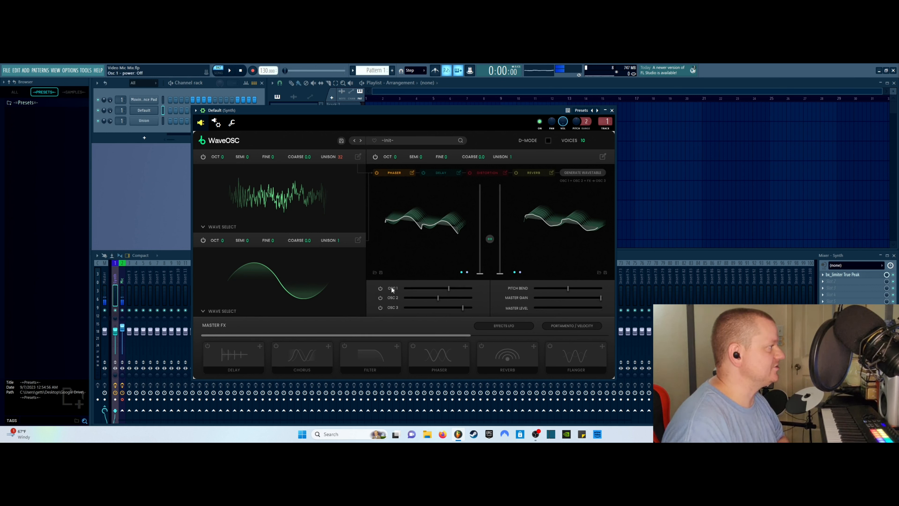
click(584, 173)
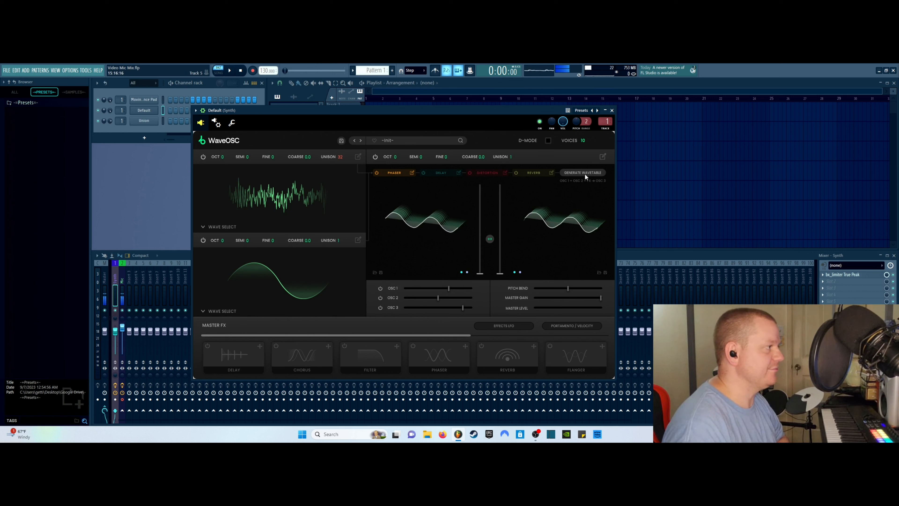
drag(428, 218, 401, 176)
drag(415, 210, 519, 137)
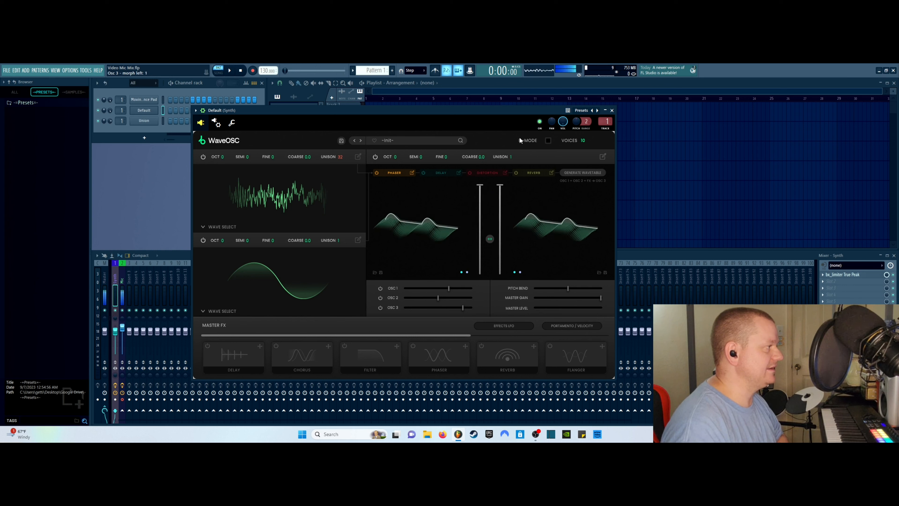
- Adjust the wavetable Phaser's speed, start, feed and mix, set its stages to 9, and regenerate the wavetable
click(396, 173)
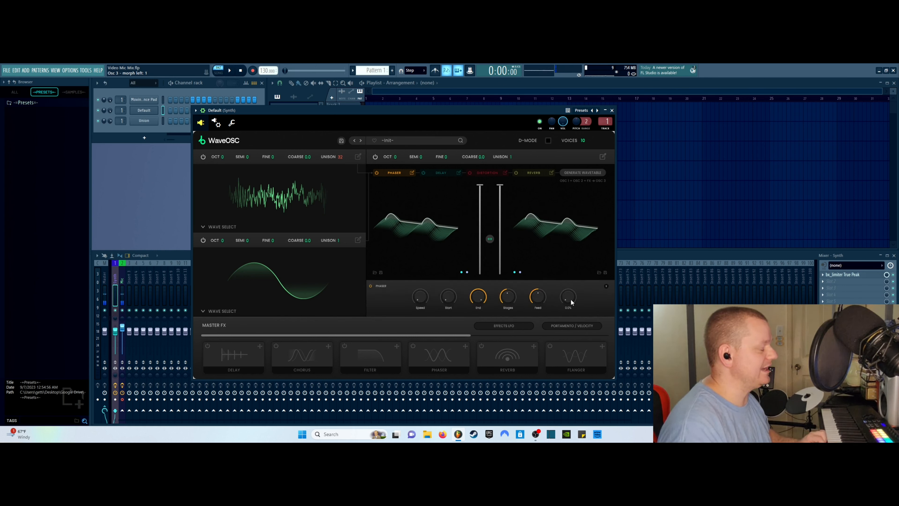
drag(584, 278, 591, 243)
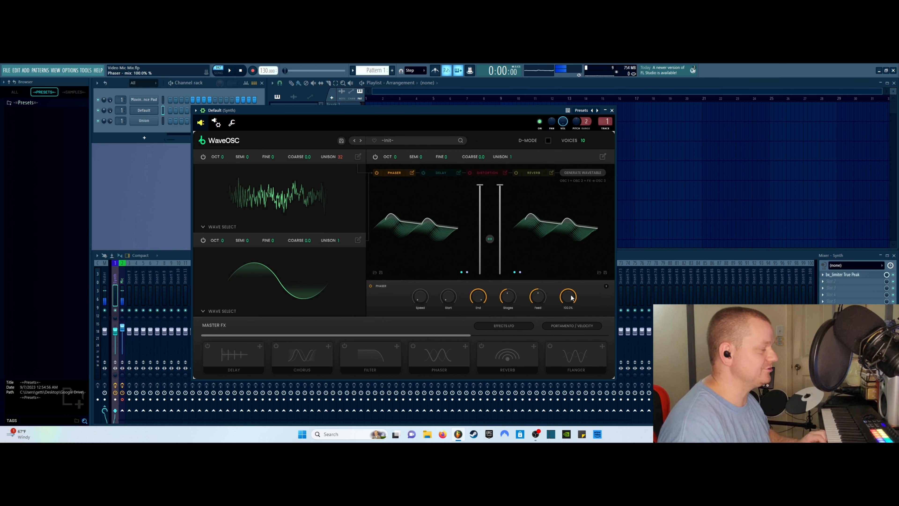
drag(571, 297, 562, 322)
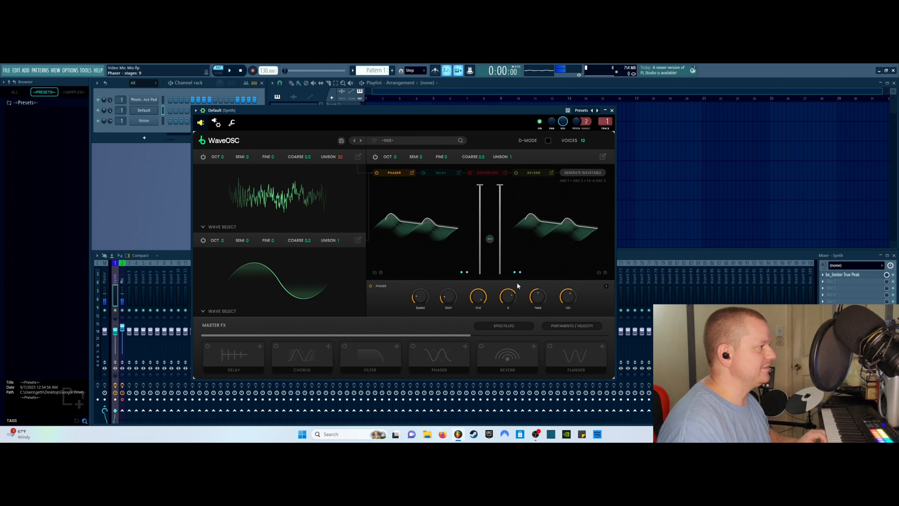
drag(538, 297, 541, 286)
click(606, 286)
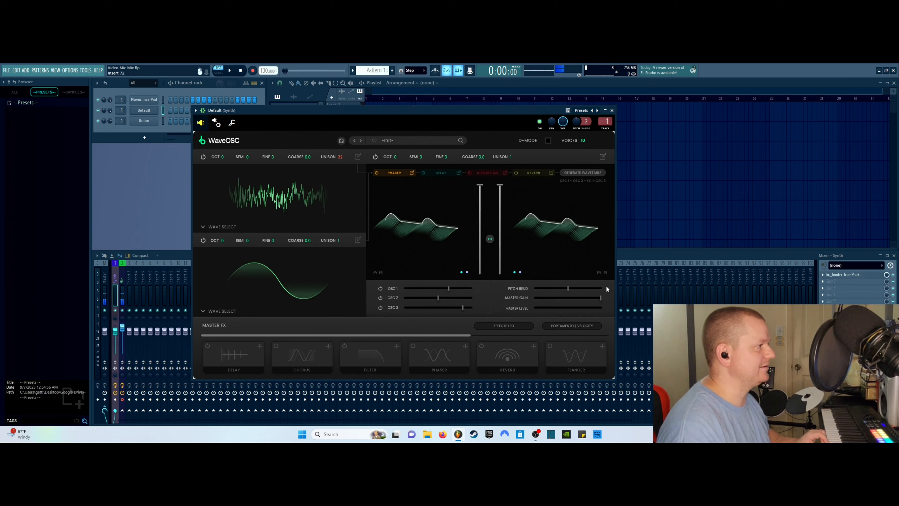
click(582, 173)
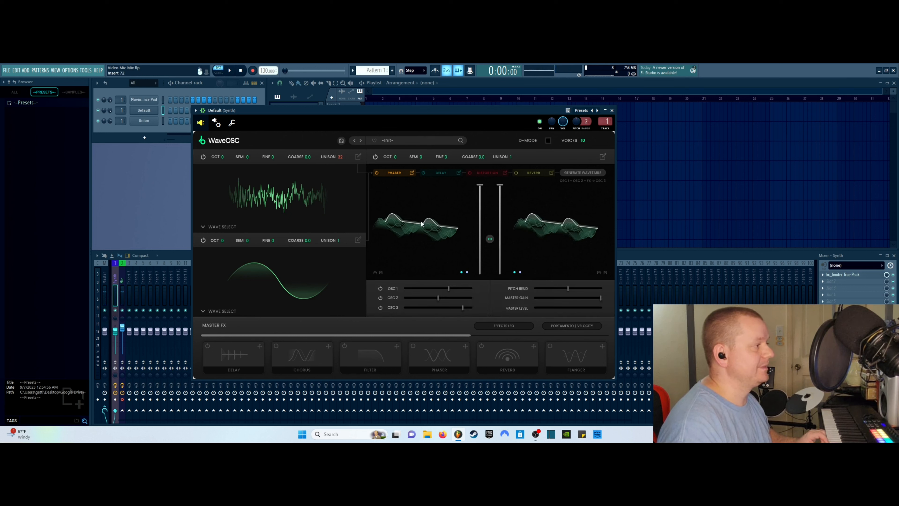
- Switch off oscillators 1 and 2 and sweep oscillator 3's linked morph sliders down and back up to maximum
click(203, 240)
click(380, 288)
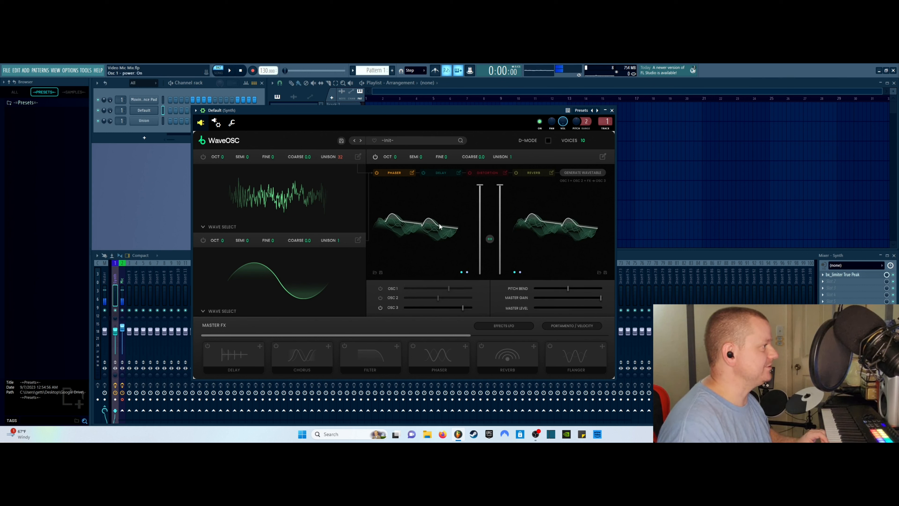
mouse_move(437, 219)
mouse_down()
mouse_move(401, 316)
mouse_move(456, 222)
mouse_move(450, 231)
mouse_up()
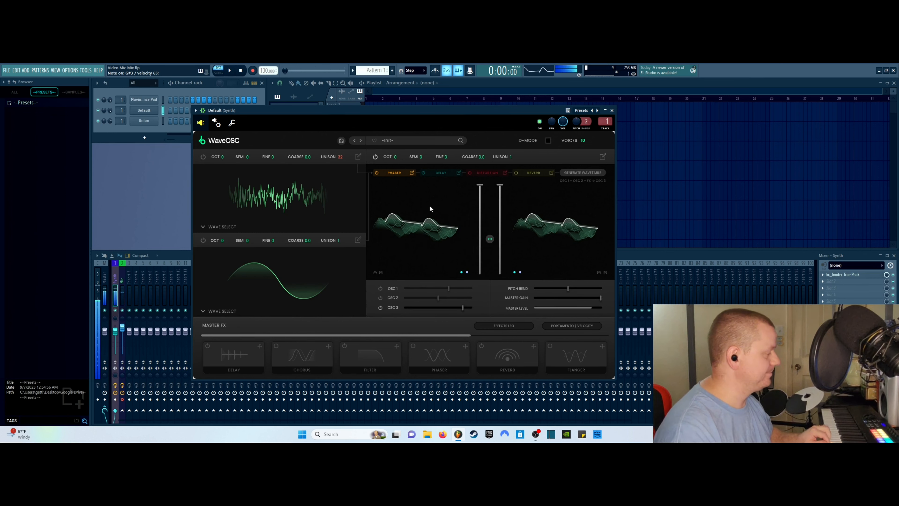
drag(429, 205, 432, 308)
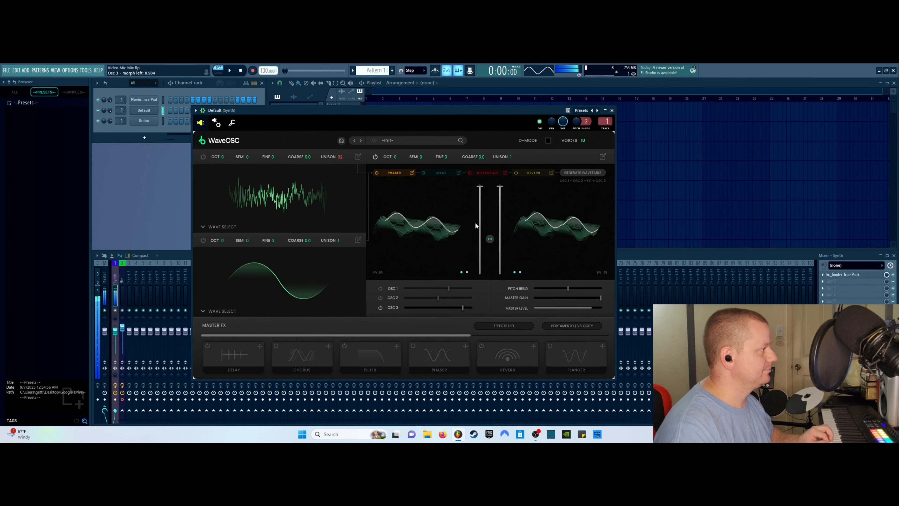
drag(431, 223, 537, 100)
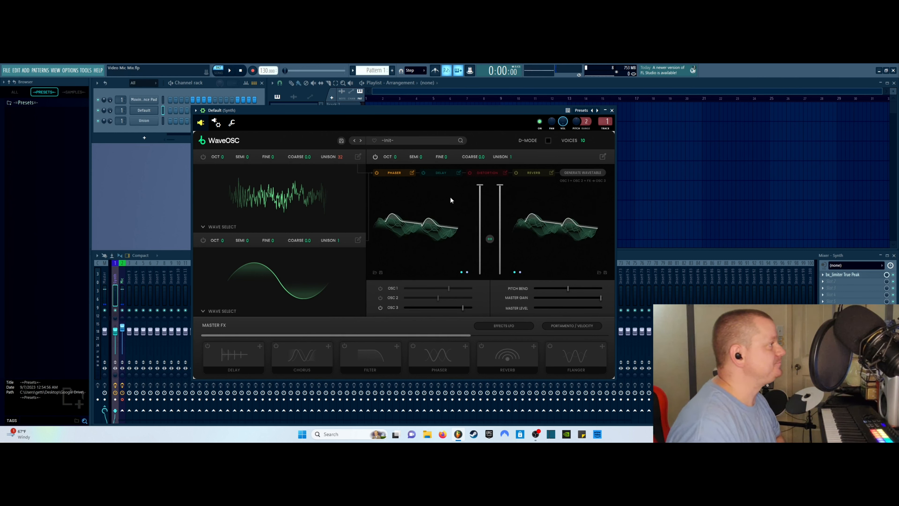
- Enable the wavetable Delay with a 90% mix and regenerate the wavetable with oscillators 1 and 2 on, auditioning its morph
click(423, 172)
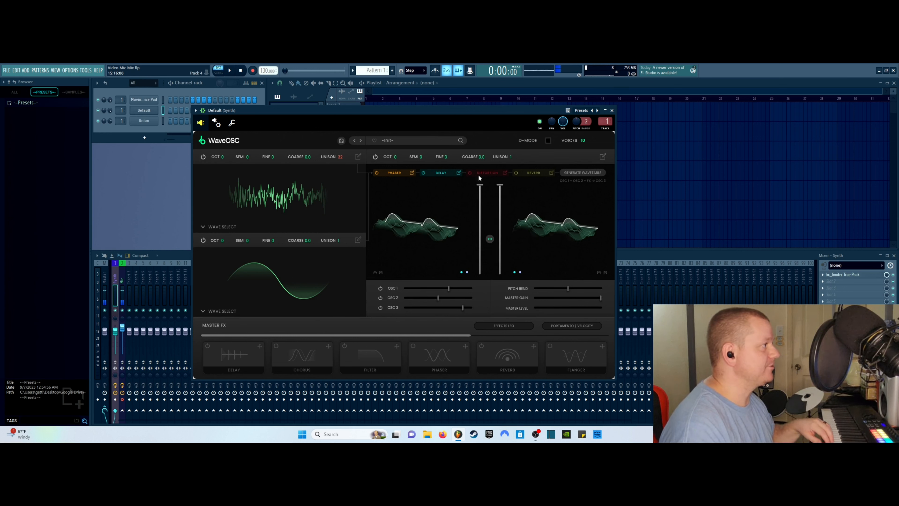
click(458, 173)
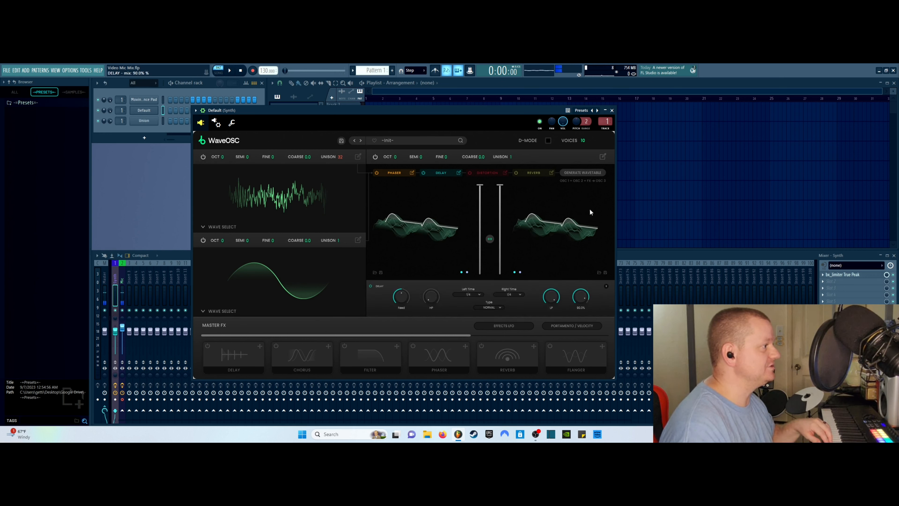
click(577, 171)
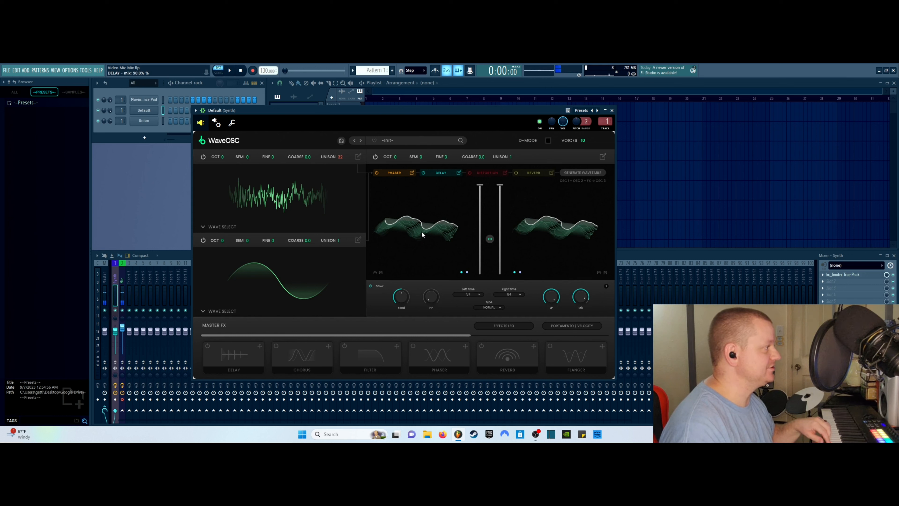
drag(434, 235, 424, 299)
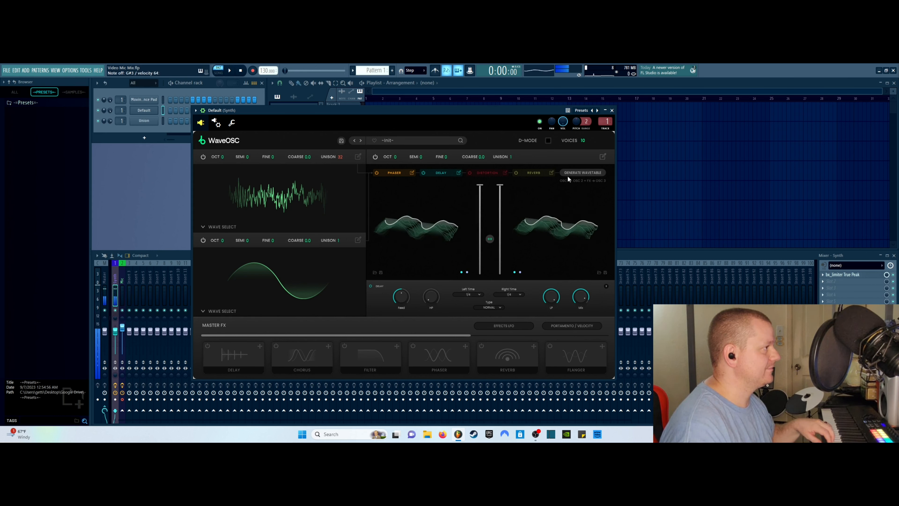
click(606, 286)
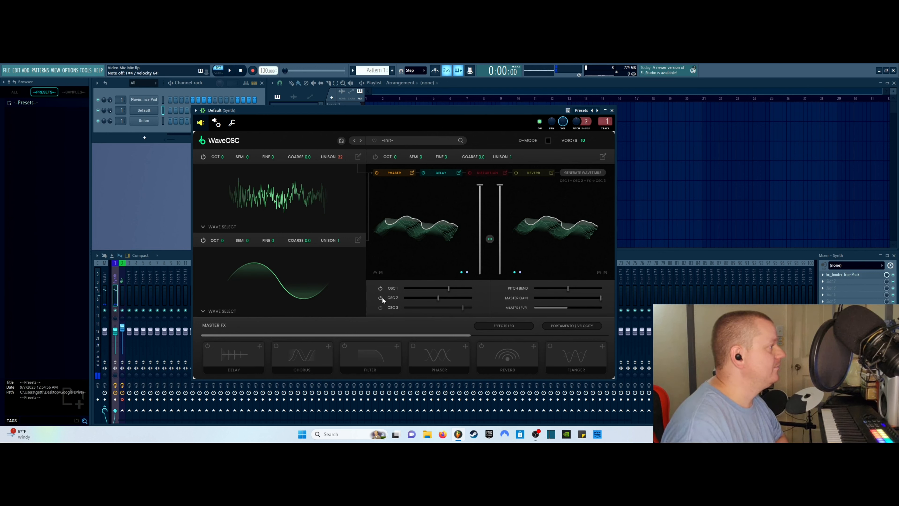
- Switch oscillator 3 on and replace the Delay with the Reverb in the wavetable effects chain
click(380, 307)
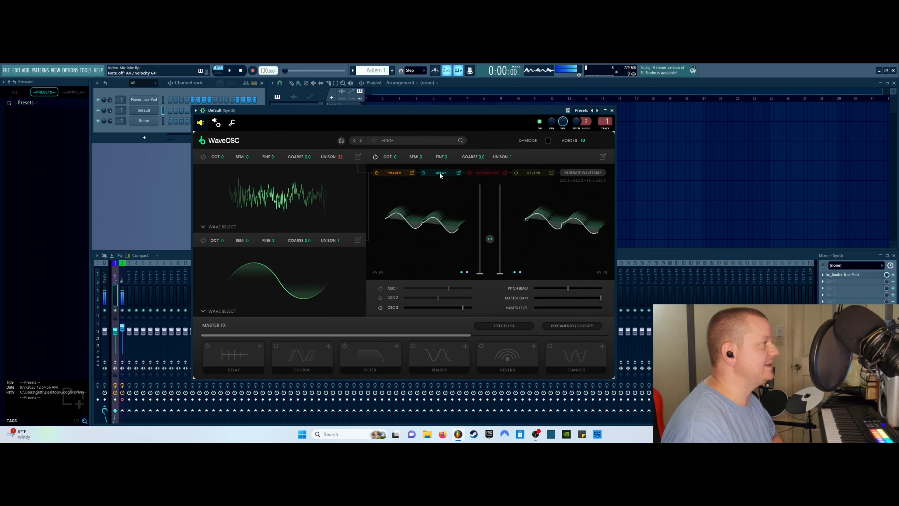
click(517, 172)
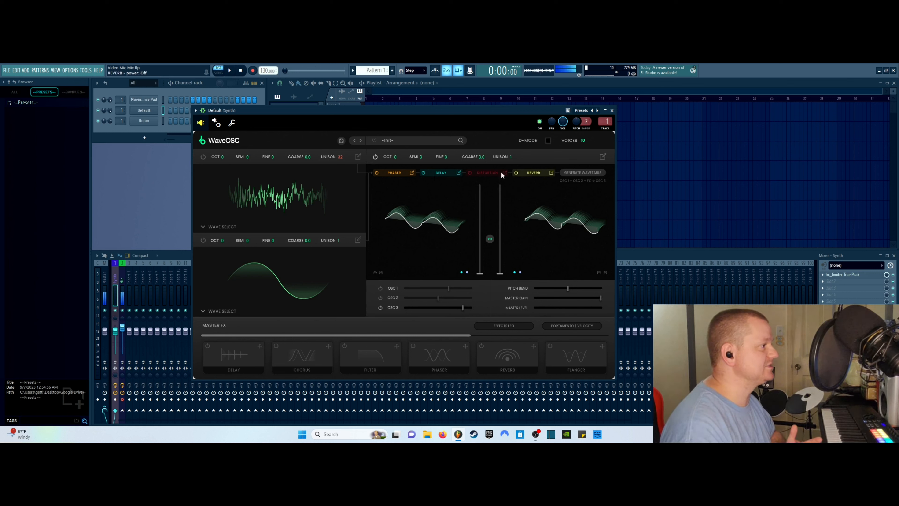
click(423, 172)
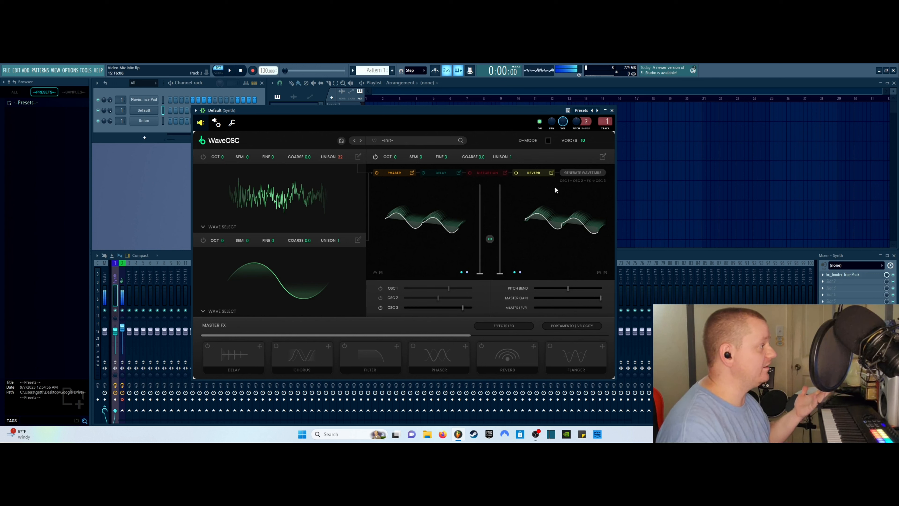
- Switch oscillators 1 and 2 on and raise oscillator 3's linked morph sliders to maximum
click(380, 298)
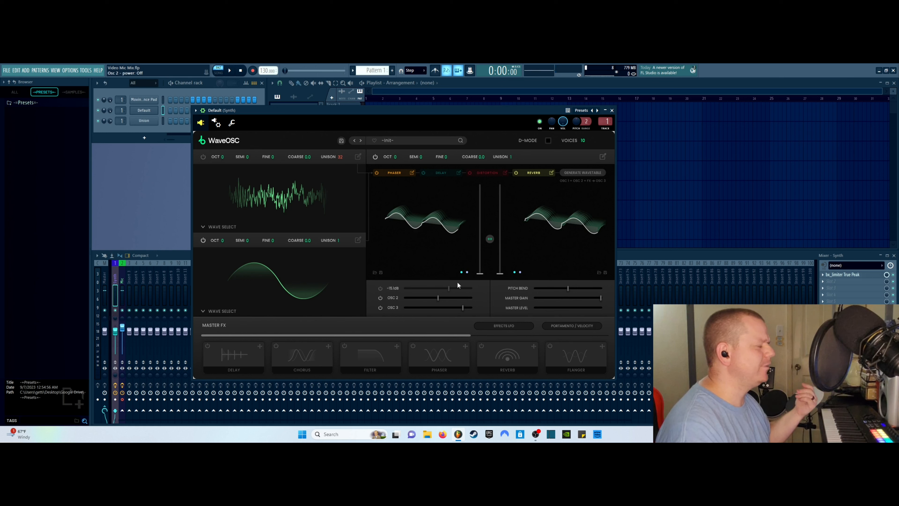
click(380, 288)
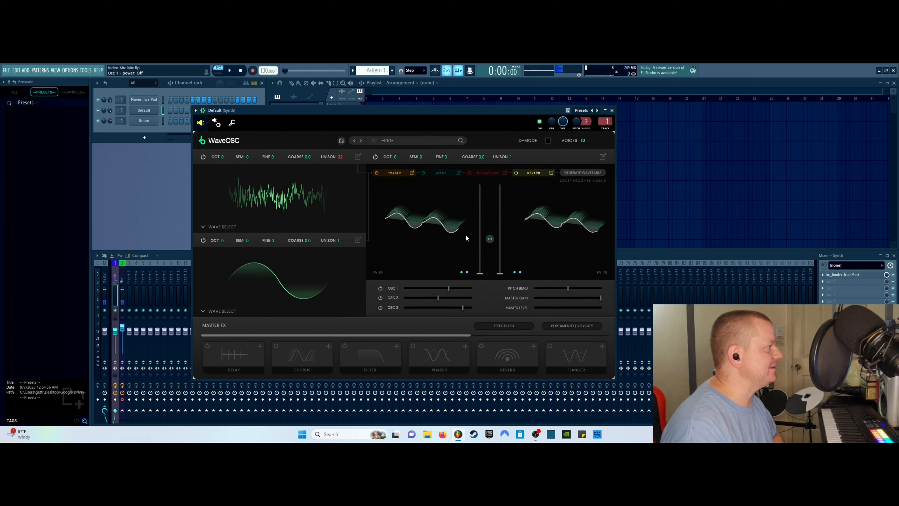
drag(434, 246, 528, 88)
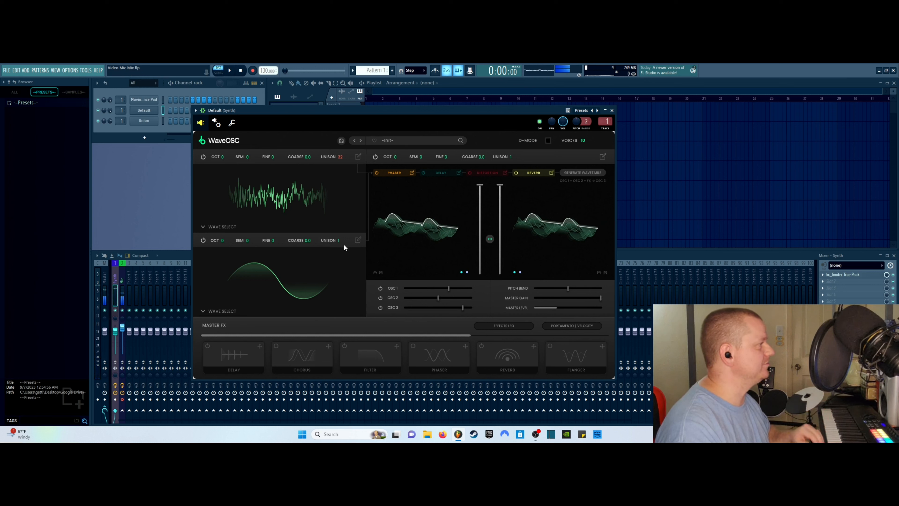
- Assign oscillator 1's LFO to its cutoff, using a 67 Hz cutoff, a 20 kHz LFO range and a 1/4 rate
click(357, 156)
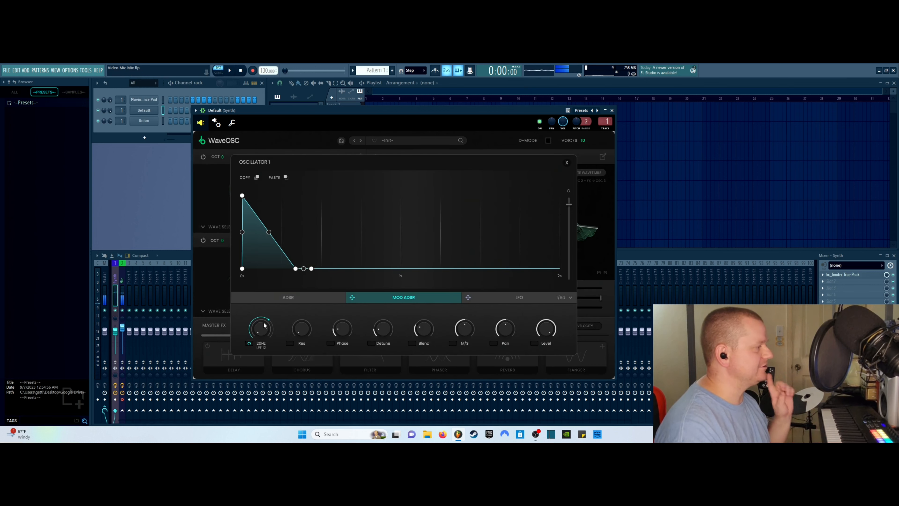
drag(469, 297, 249, 343)
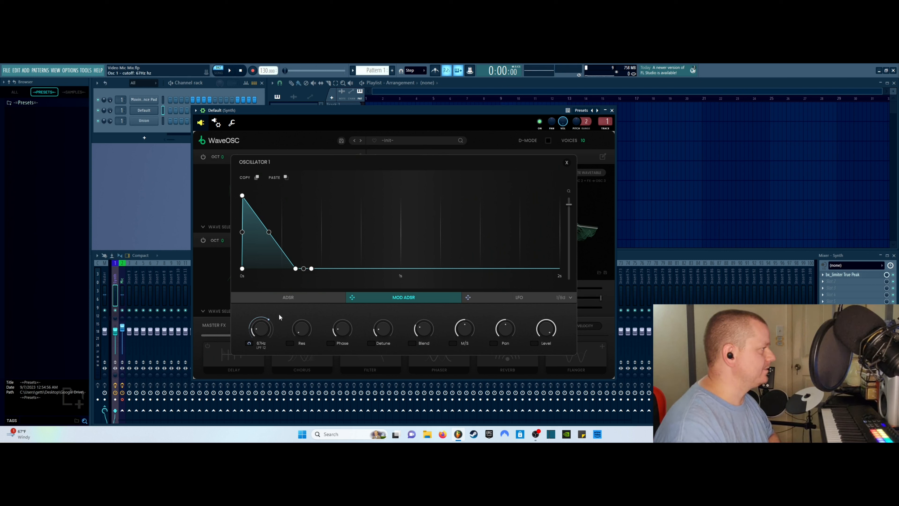
click(566, 297)
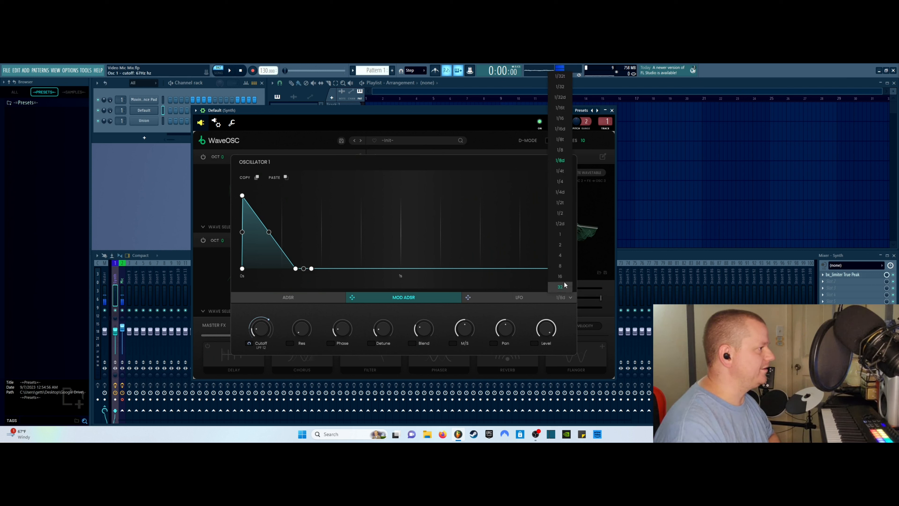
click(566, 182)
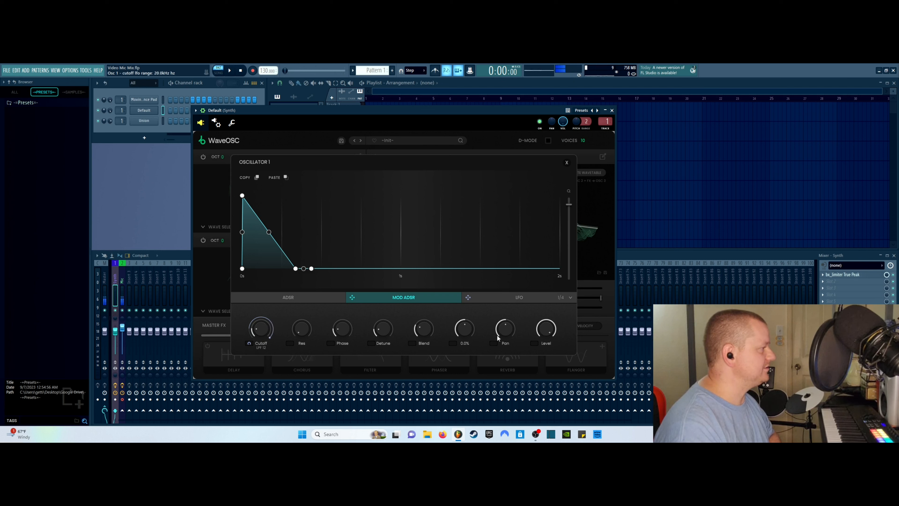
click(567, 162)
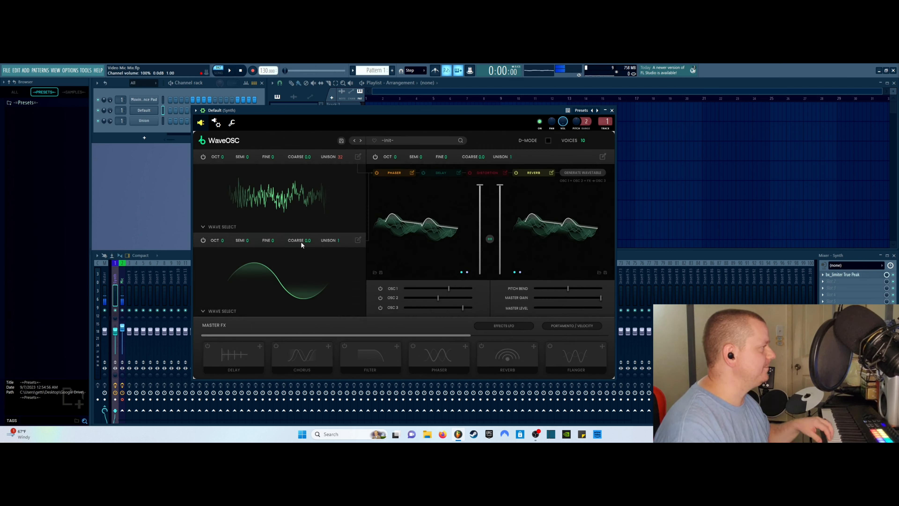
- Raise the sustain of oscillator 1's Mod ADSR envelope to maximum and regenerate oscillator 3's wavetable
click(357, 159)
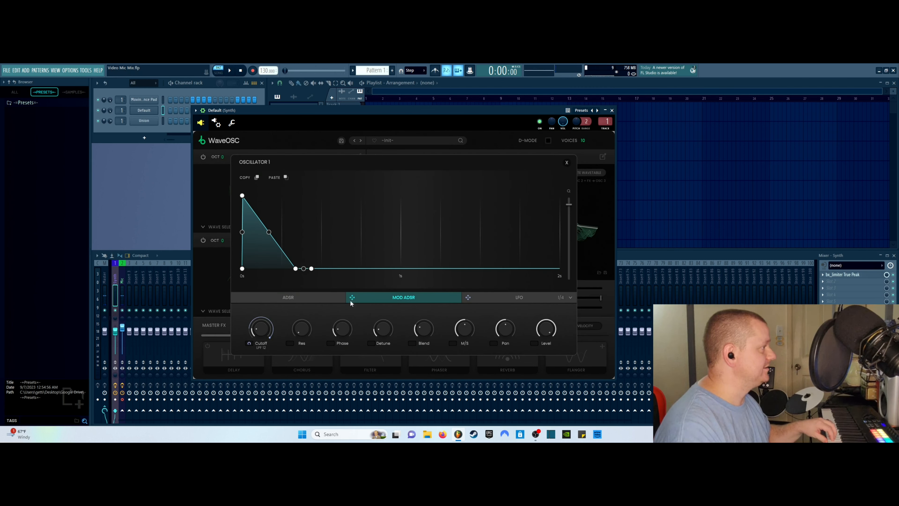
click(338, 298)
click(401, 299)
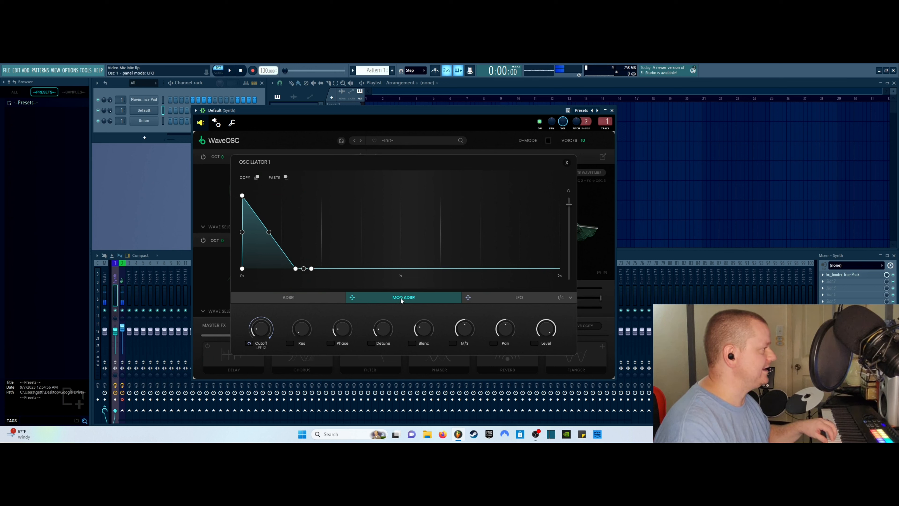
drag(296, 270, 301, 195)
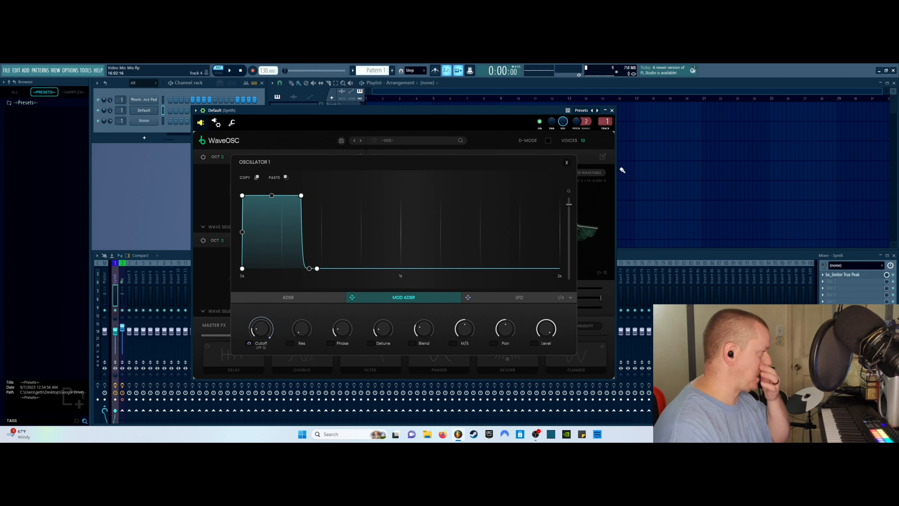
click(566, 163)
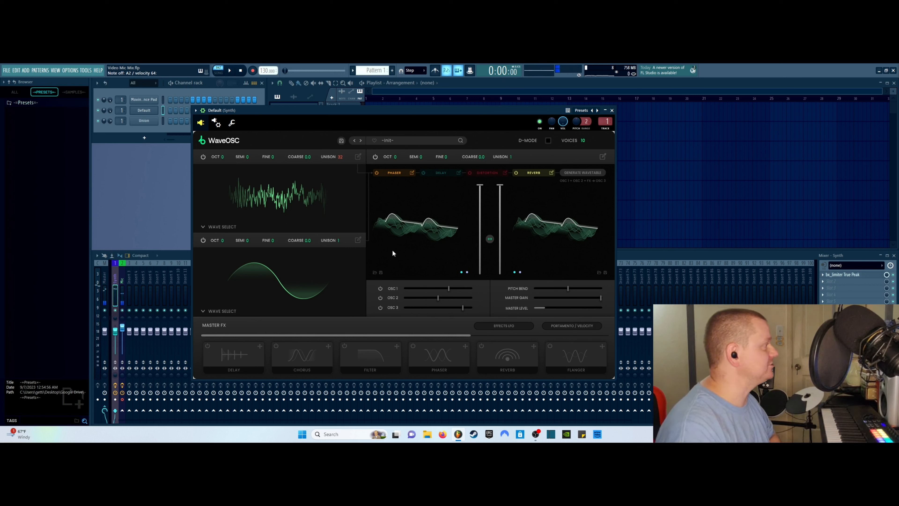
click(579, 173)
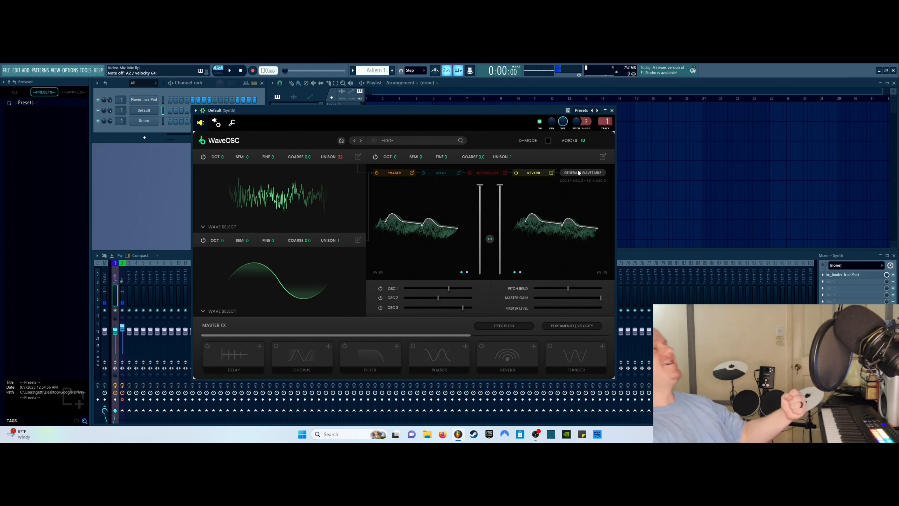
- Check oscillator 1's Mod ADSR settings, and isolate oscillator 3 by switching oscillators 1 and 2 off to audition the generated wavetable
click(357, 156)
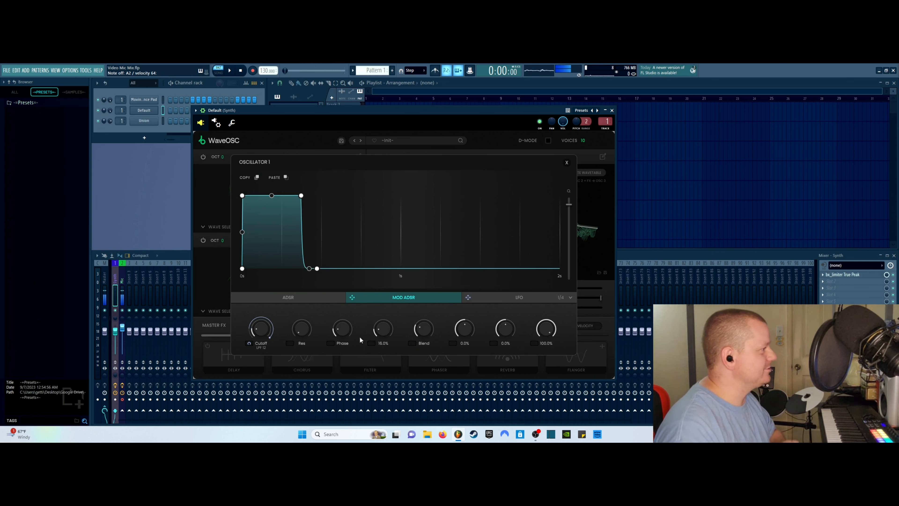
click(566, 163)
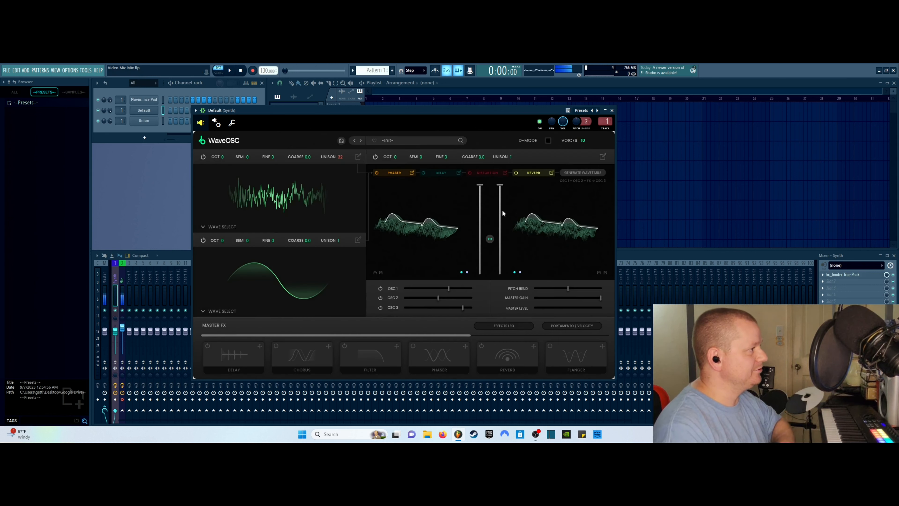
click(380, 298)
click(380, 289)
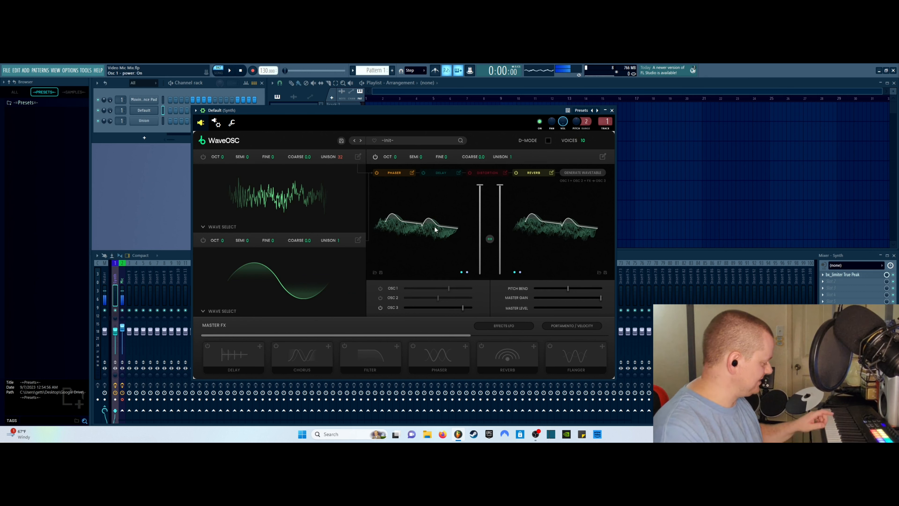
drag(434, 226, 488, 214)
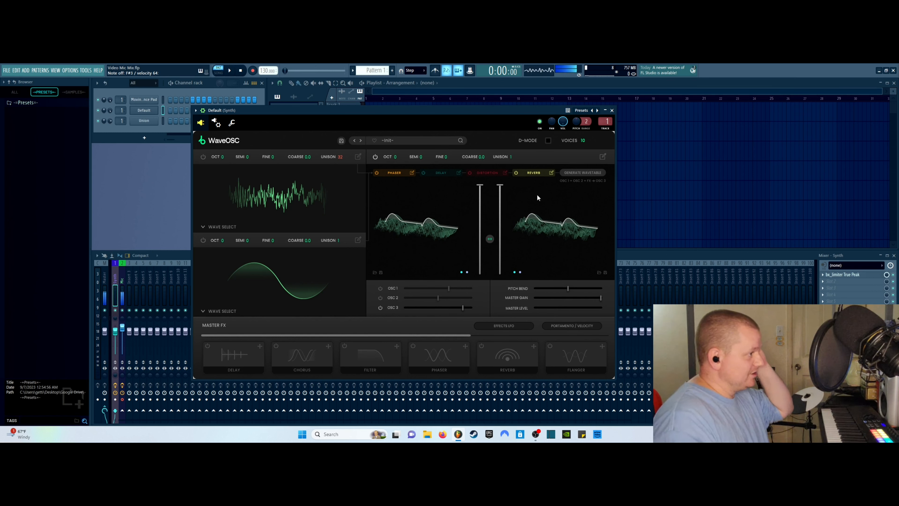
- View the save and load dialogs for oscillator 3's left wavetable, cancelling each one
click(381, 272)
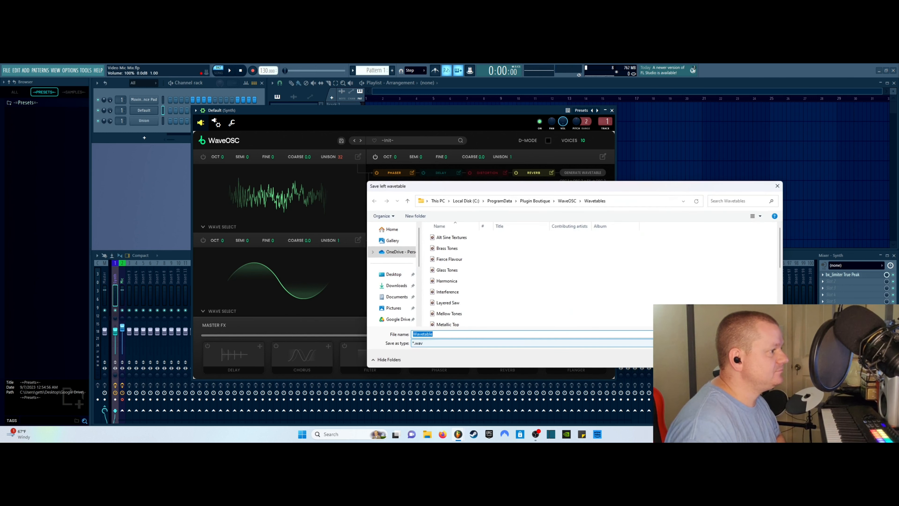
click(759, 359)
click(375, 272)
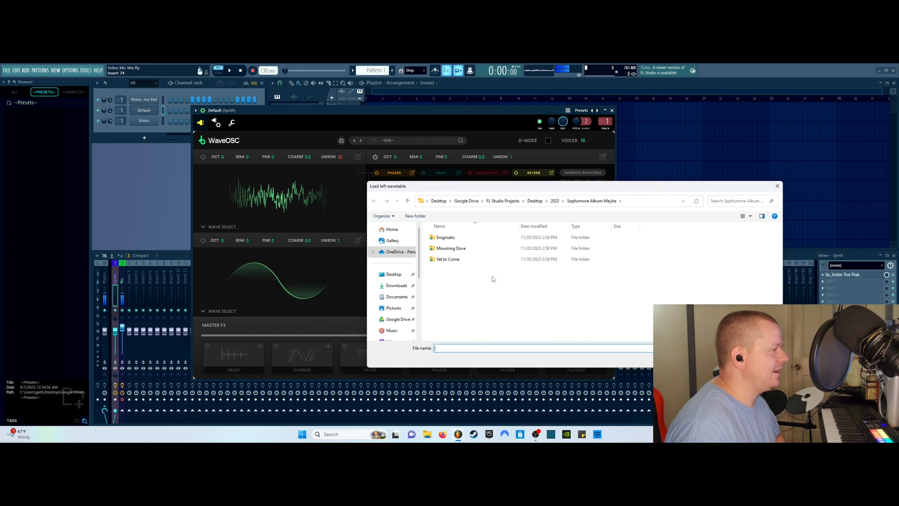
click(754, 359)
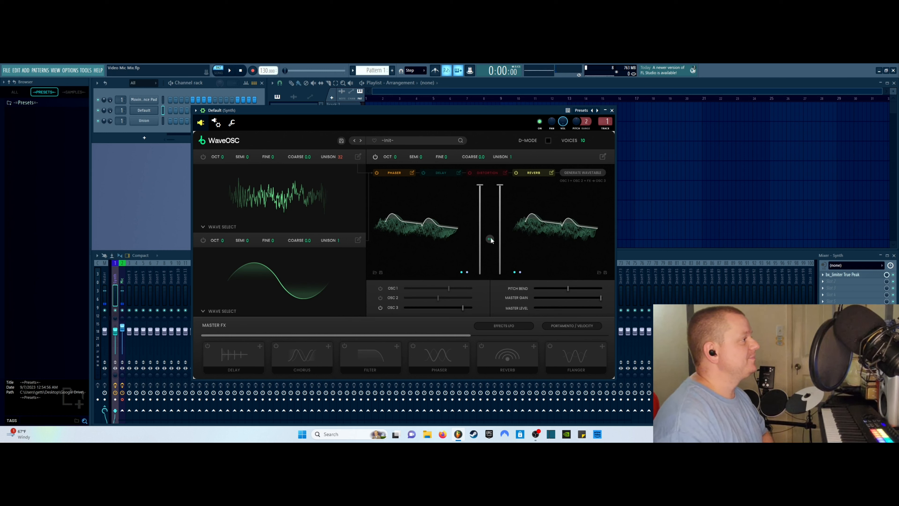
- Switch the wavetable Reverb off, toggle the Phaser off and back on, and switch the Delay on
click(375, 172)
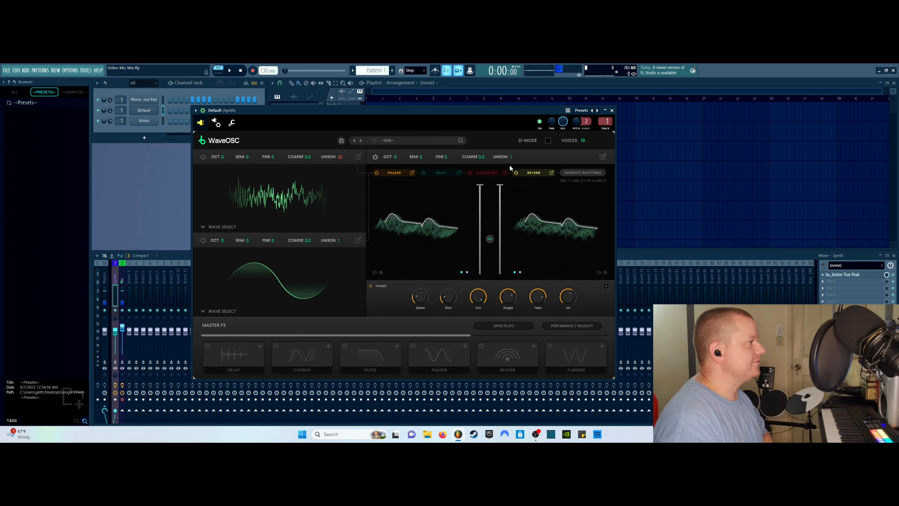
click(517, 172)
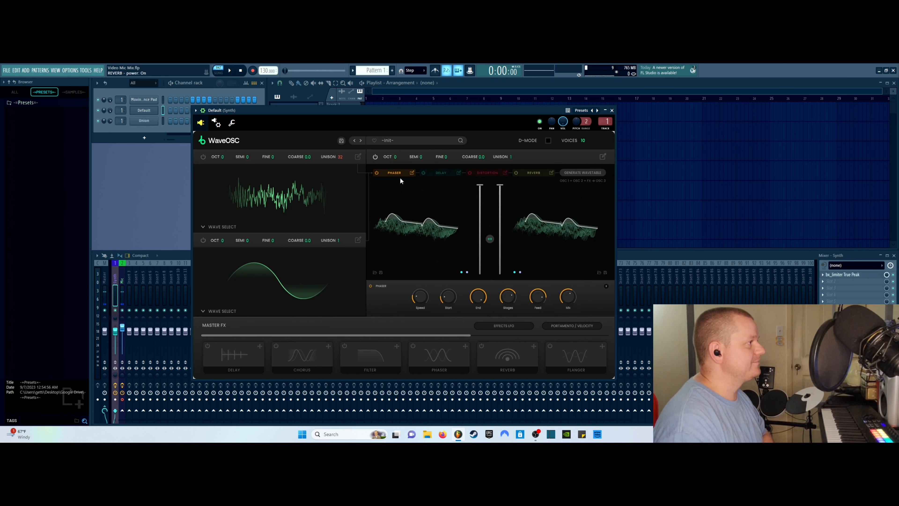
click(376, 172)
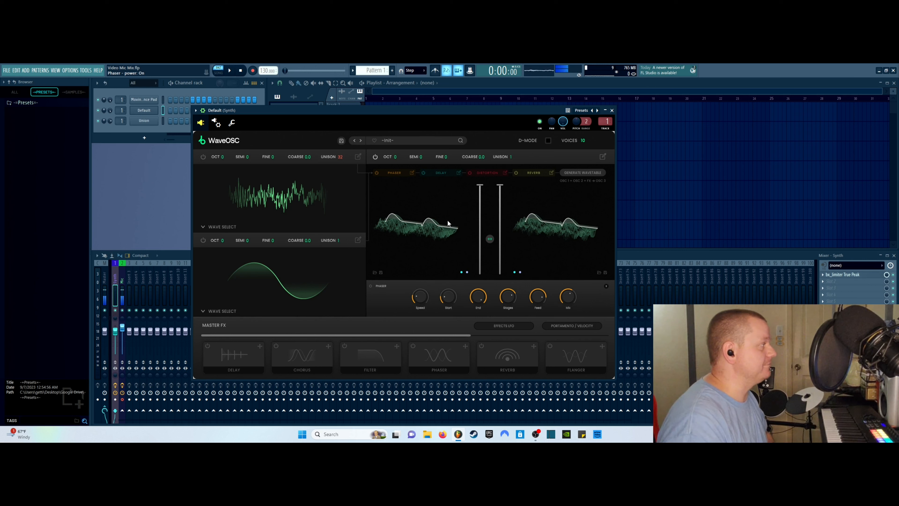
click(376, 172)
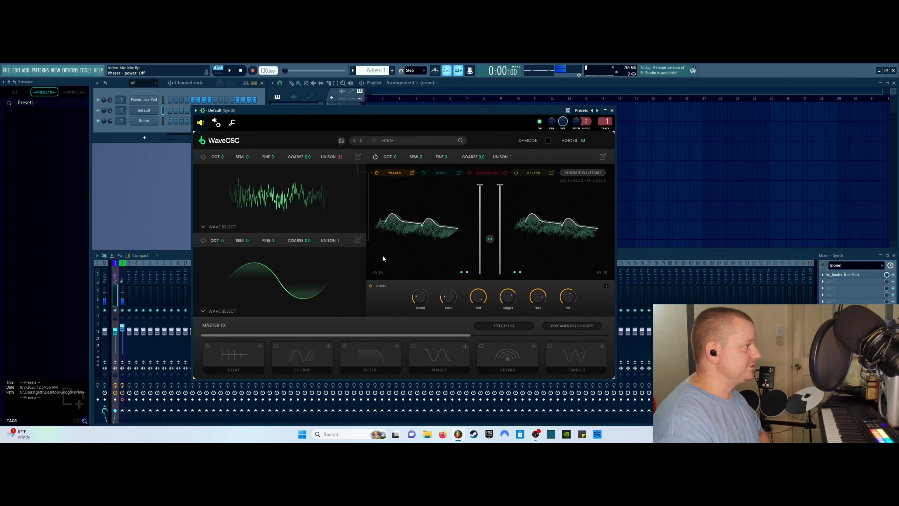
click(606, 286)
click(424, 173)
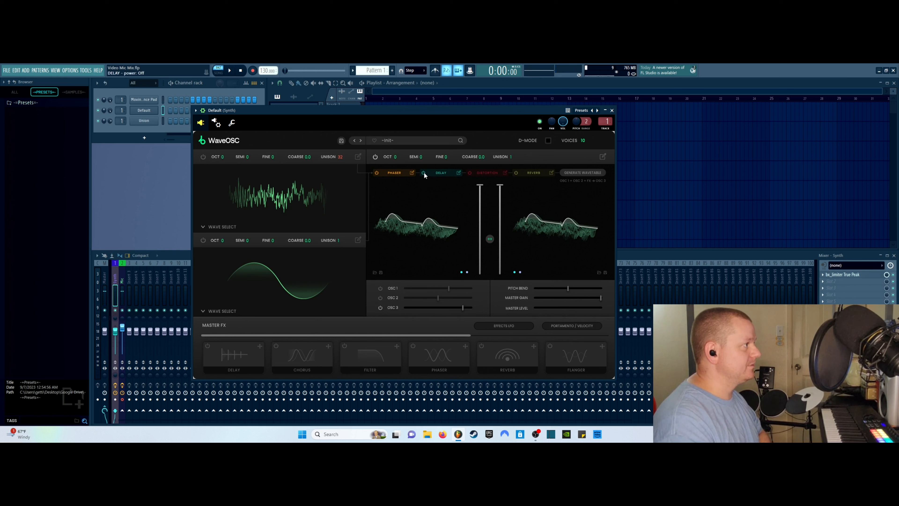
- Examine the wavetable Delay and Distortion settings, including the choice of distortion types
click(448, 174)
click(477, 173)
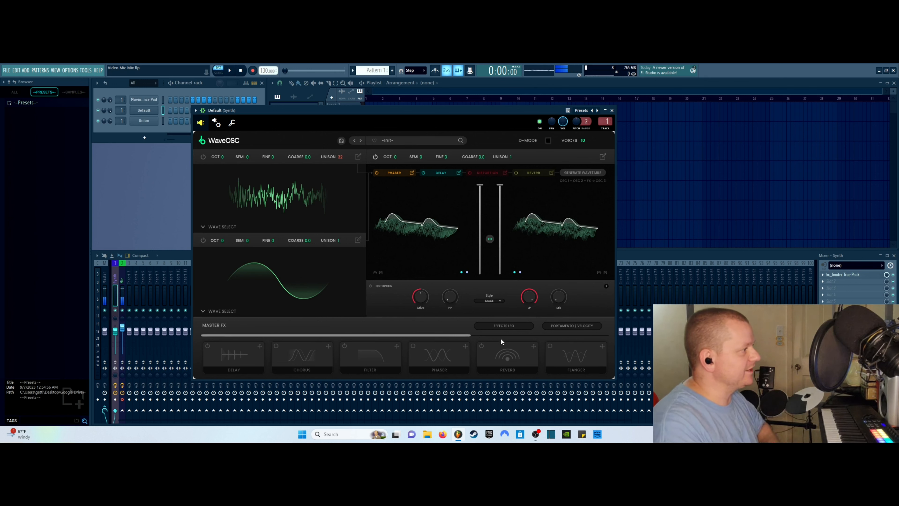
click(497, 296)
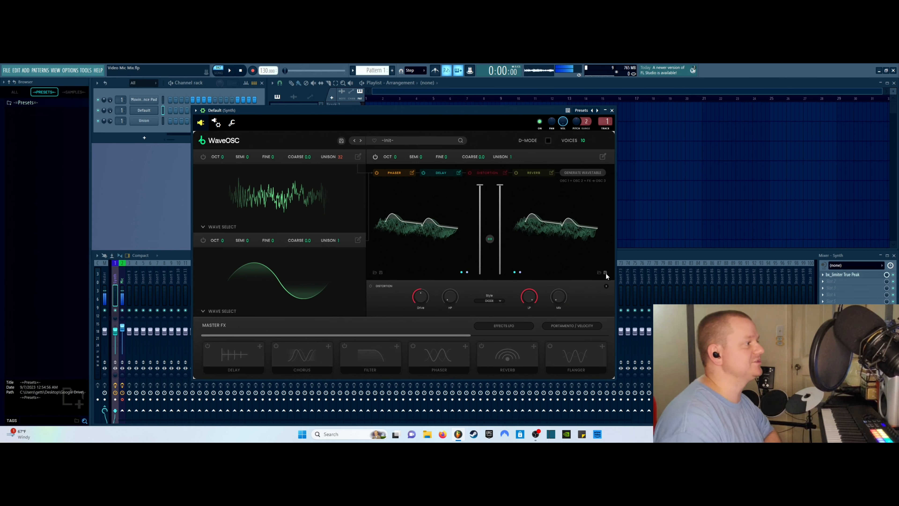
click(606, 286)
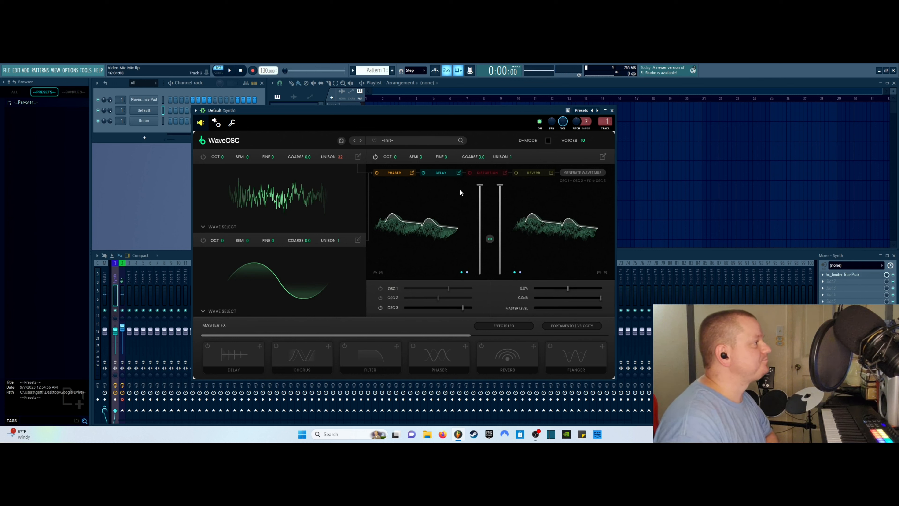
- Set the wavetable Reverb's type to Studio and its mix to 100%
click(529, 173)
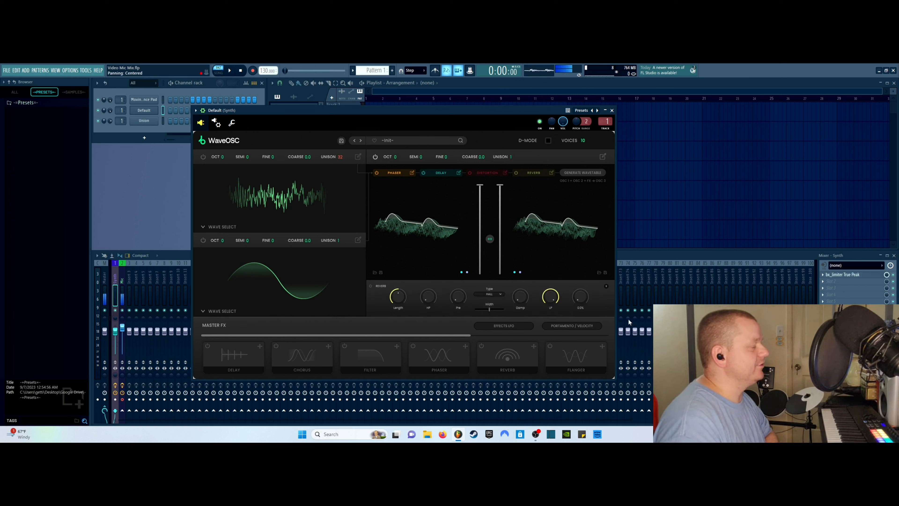
click(494, 293)
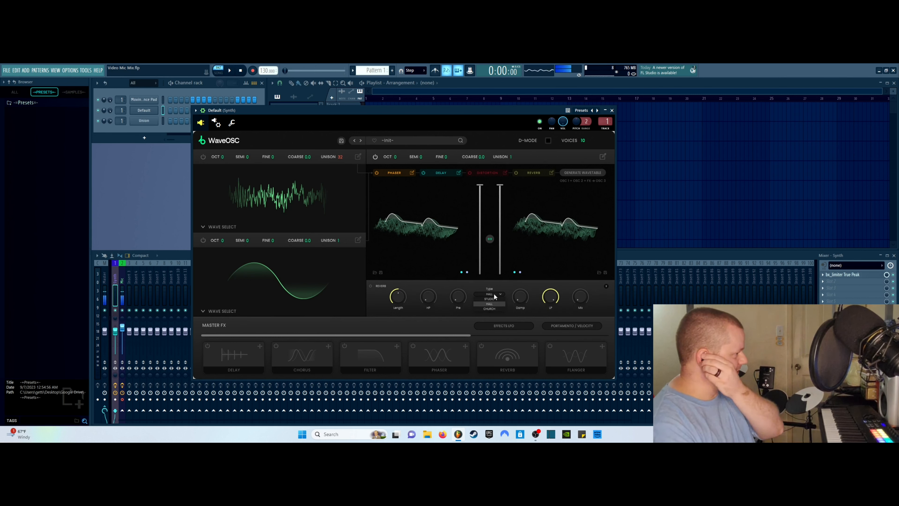
click(496, 299)
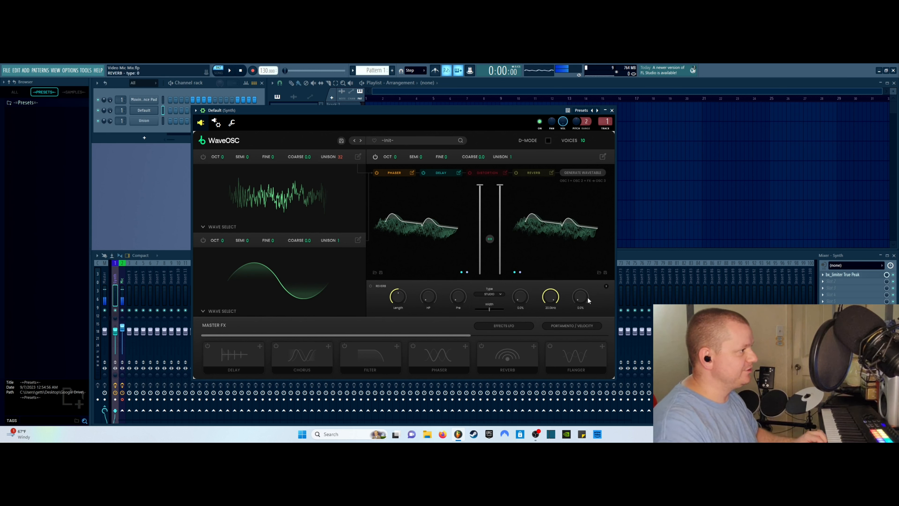
click(606, 286)
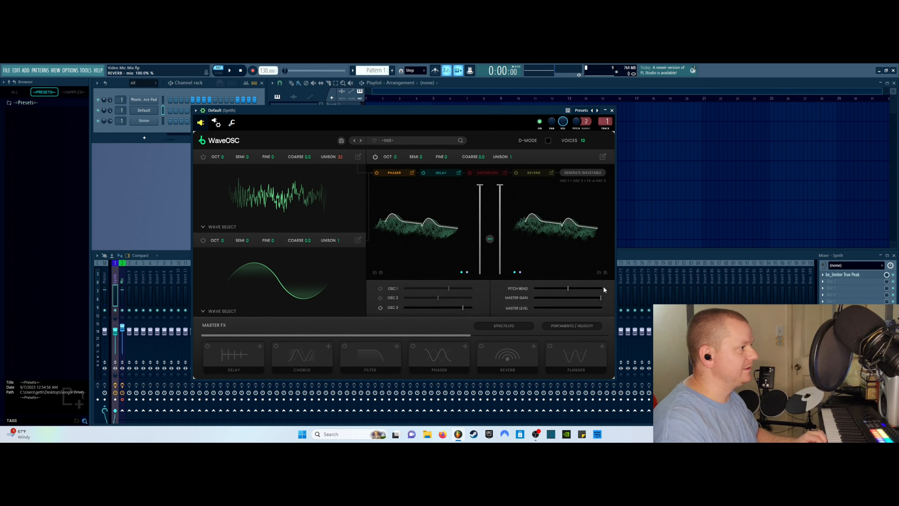
- Isolate oscillator 1 and connect its Mod ADSR to the cutoff, lowering the envelope's sustain to zero with a slightly longer decay
click(381, 308)
click(380, 297)
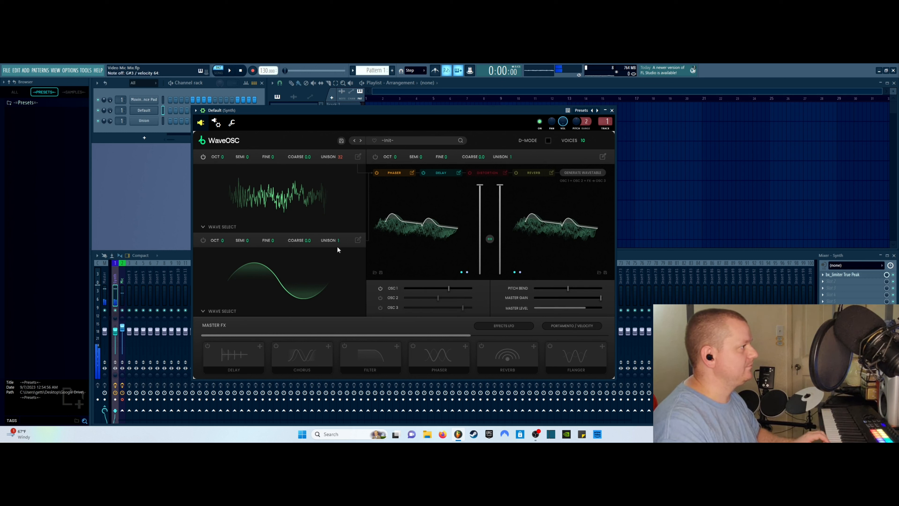
click(358, 156)
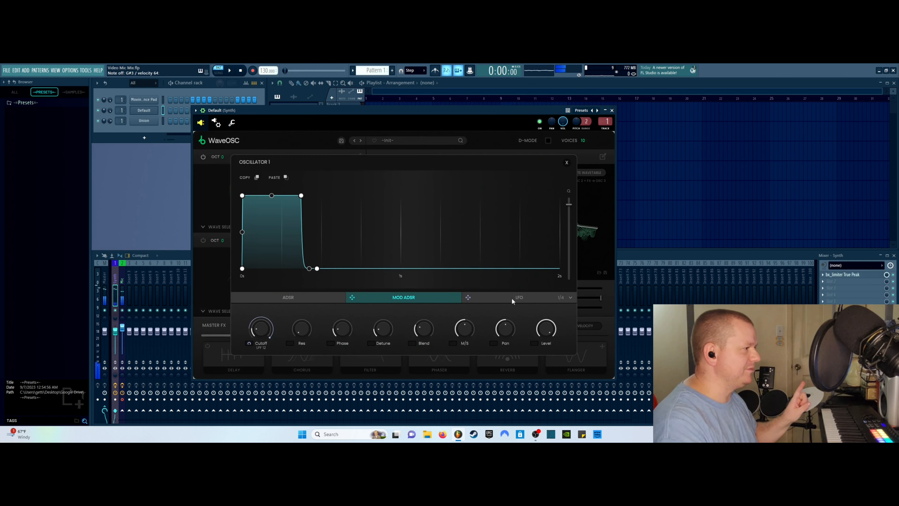
click(249, 343)
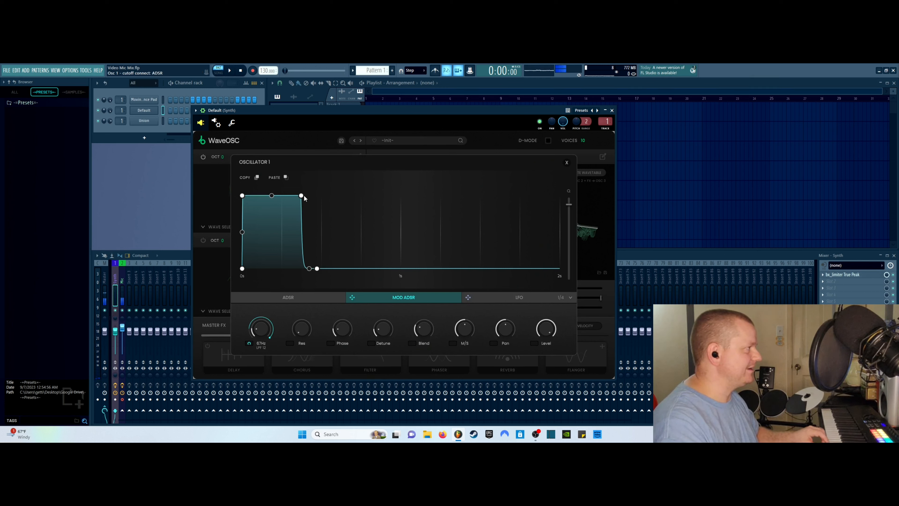
drag(303, 197, 315, 269)
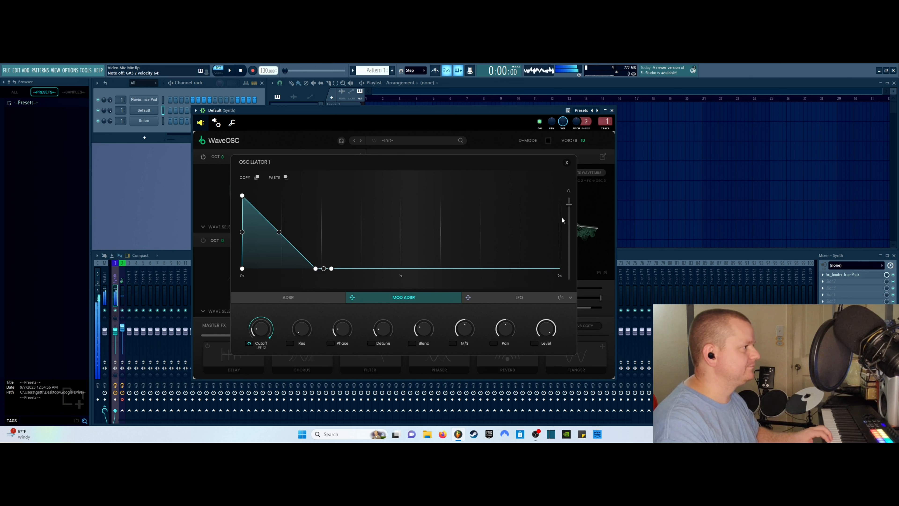
click(567, 163)
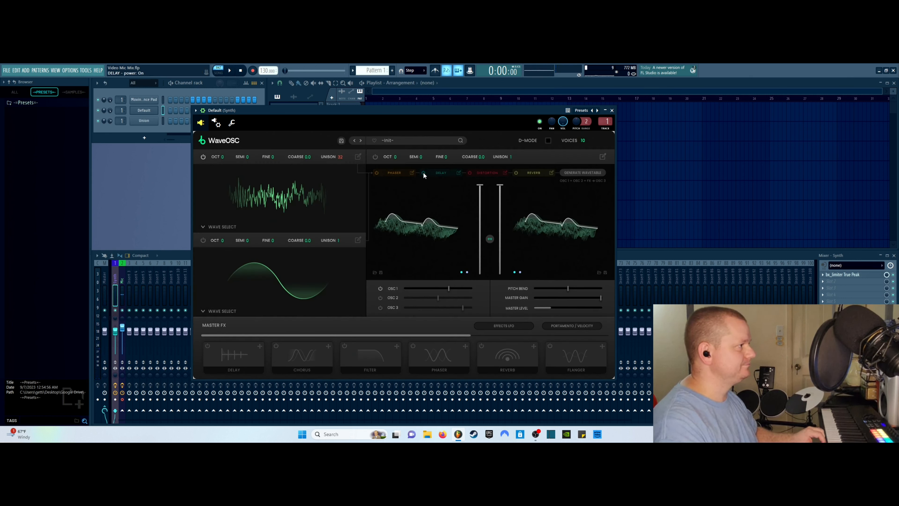
- Switch the wavetable Reverb on as the only active effect and reduce the synth's channel volume to 61%
click(532, 173)
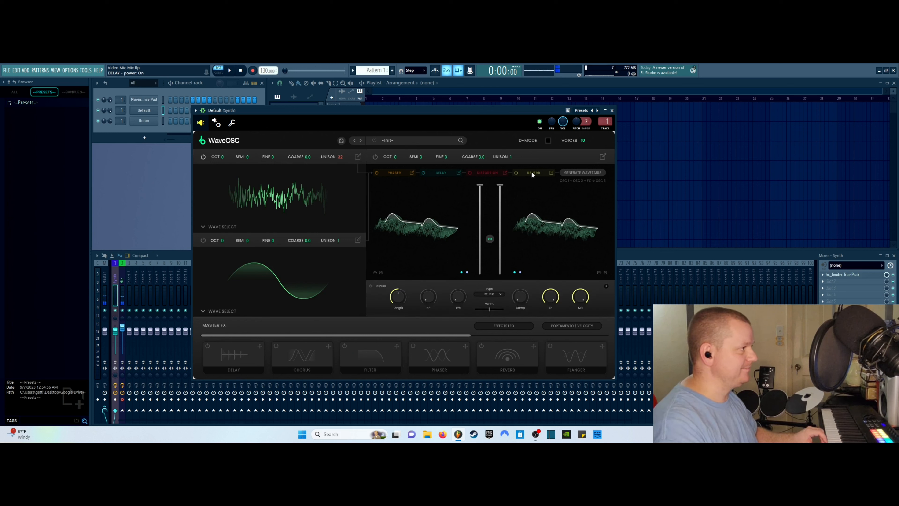
click(517, 172)
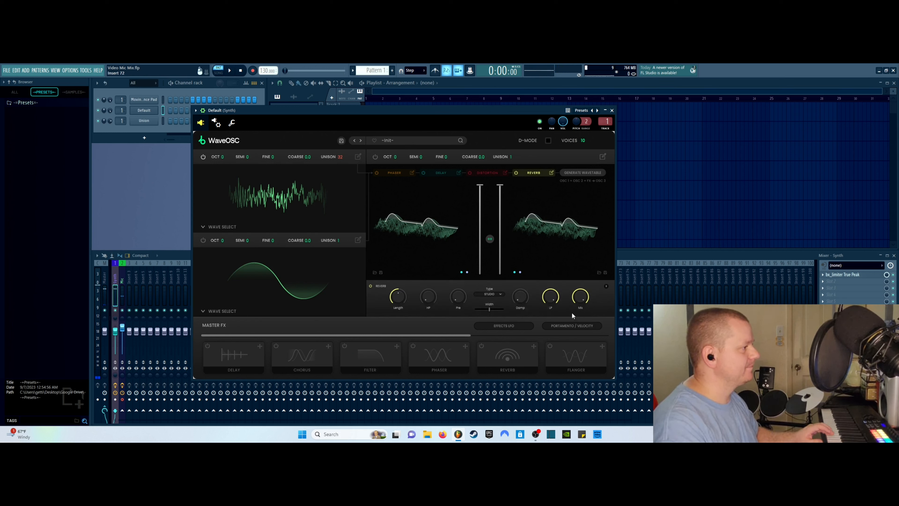
mouse_move(580, 294)
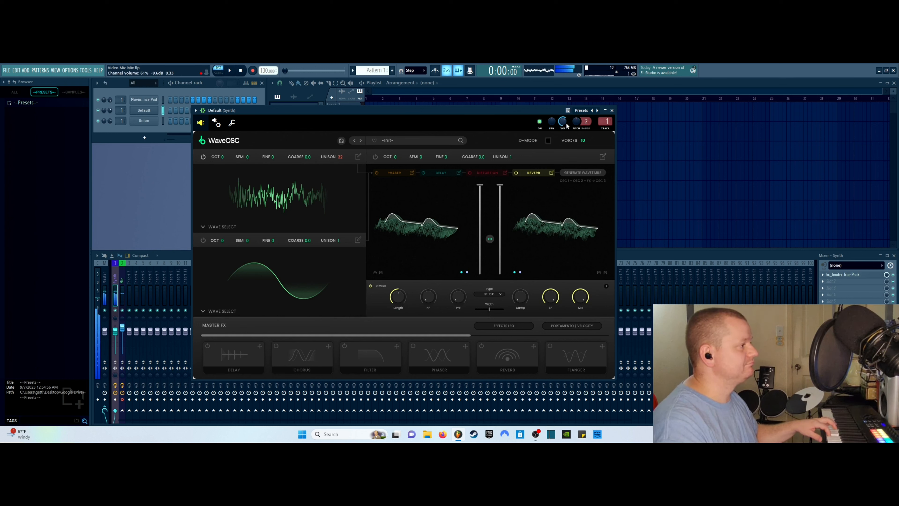
- Reduce the Reverb's length to minimum, widen it to maximum and lower its mix to roughly a quarter
drag(396, 297, 439, 351)
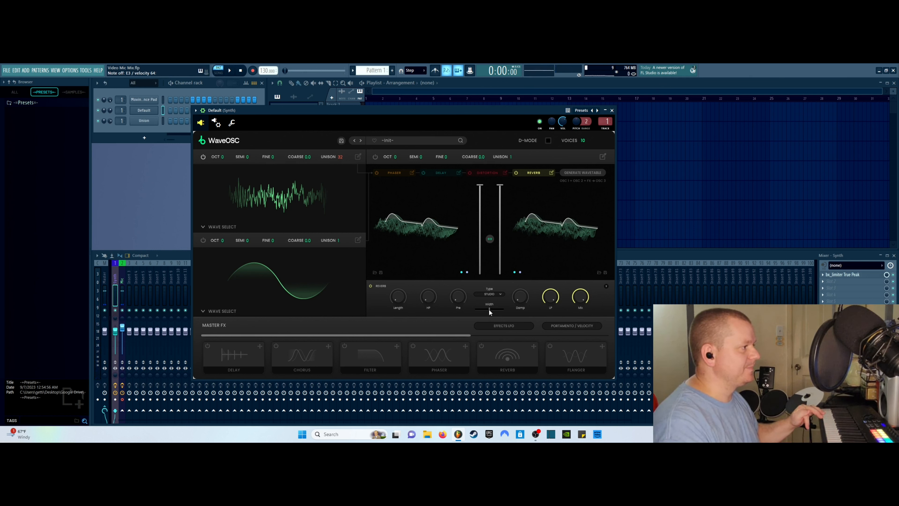
drag(489, 309, 561, 313)
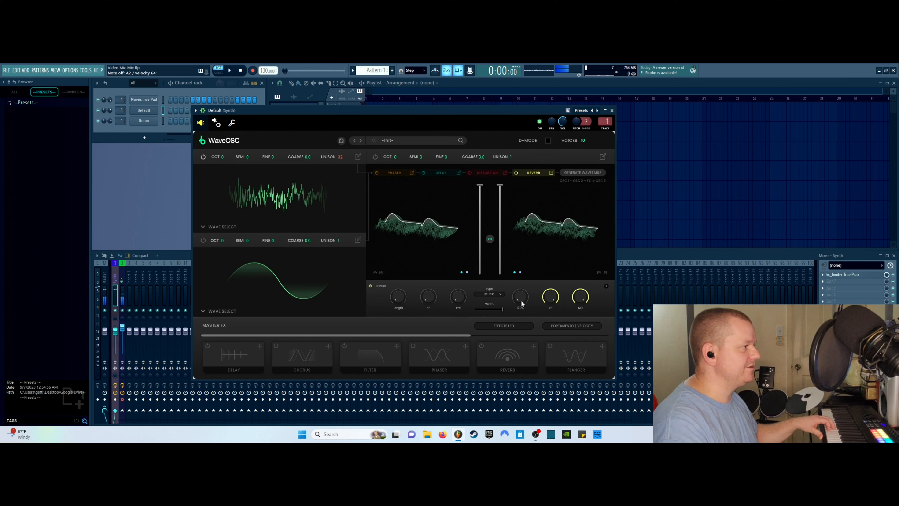
drag(579, 298, 581, 326)
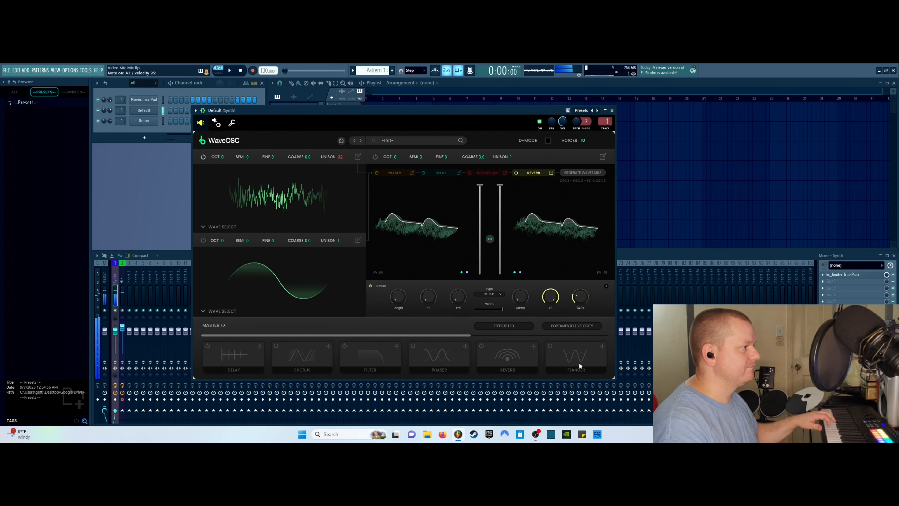
- Raise the wavetable Reverb's length to maximum and switch its type to Hall and finally Church
mouse_move(582, 301)
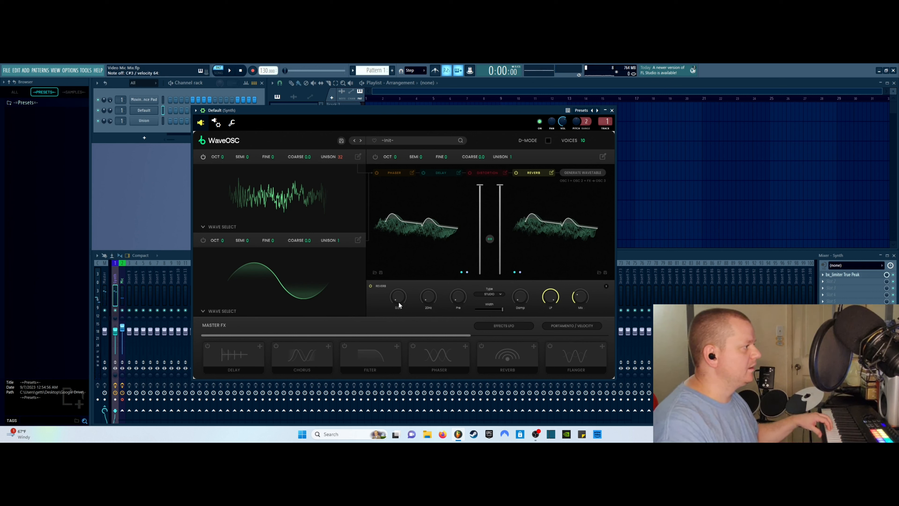
drag(399, 302, 424, 240)
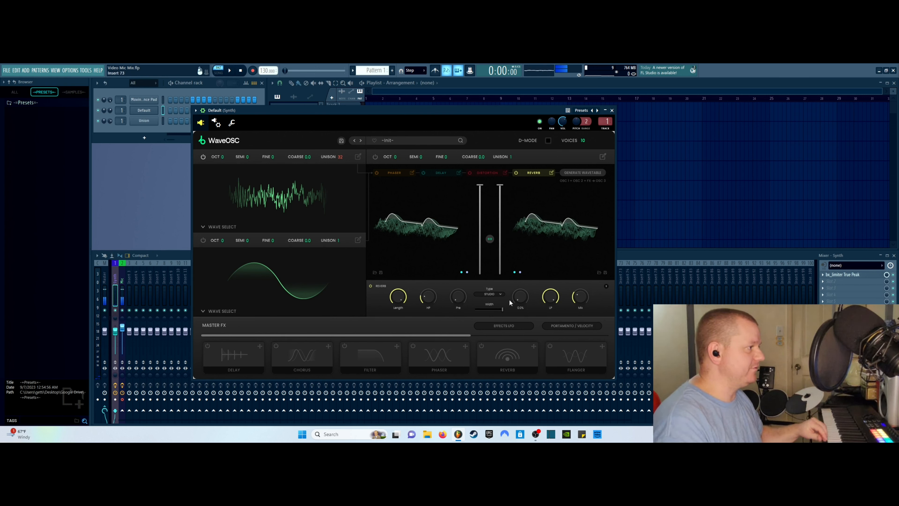
click(500, 294)
click(496, 304)
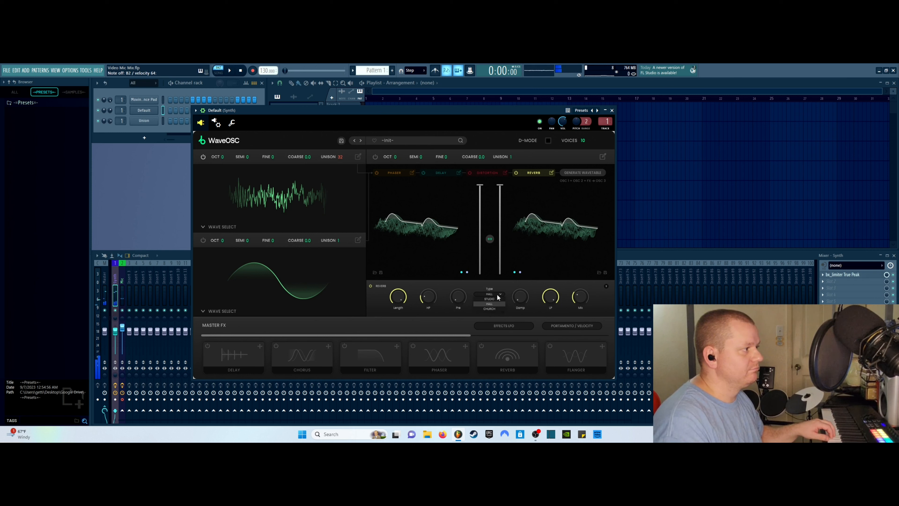
click(491, 303)
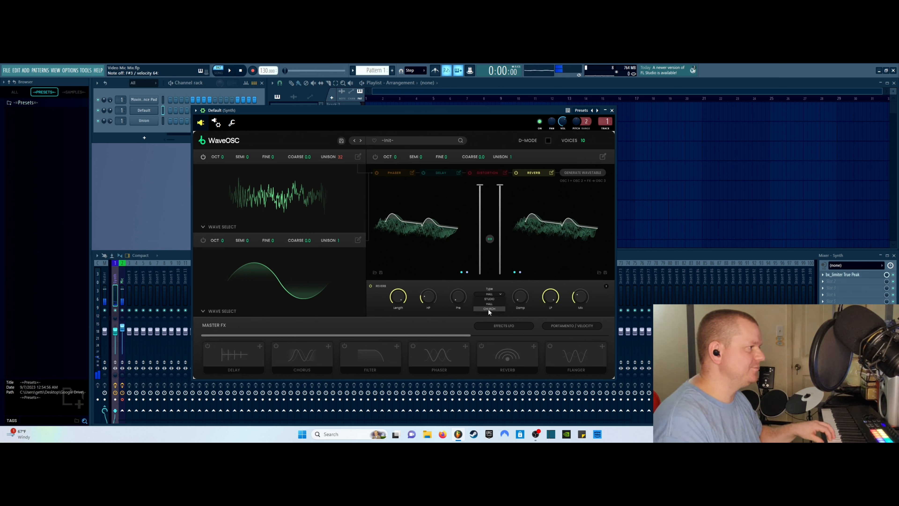
click(489, 309)
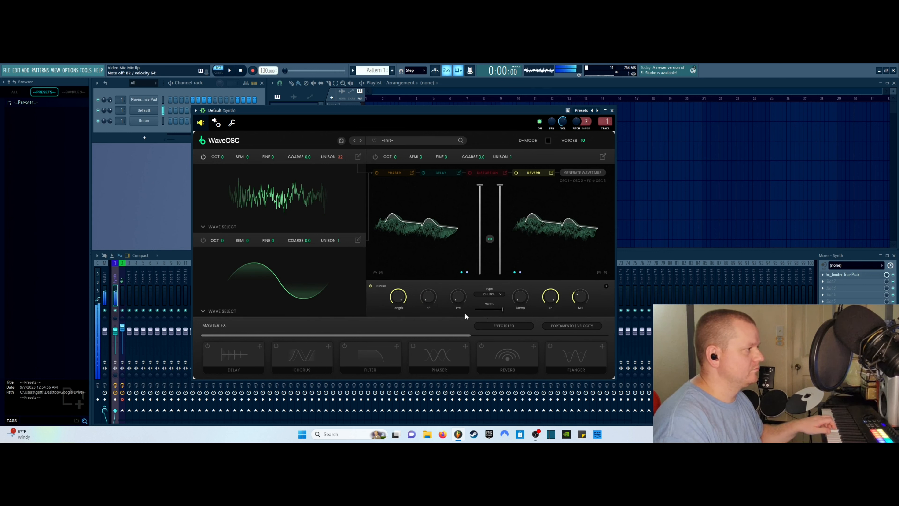
- Raise the wavetable Reverb's high-pass slightly and its mix to about 73%, ending with the effect switched off and its settings closed
drag(431, 304, 432, 301)
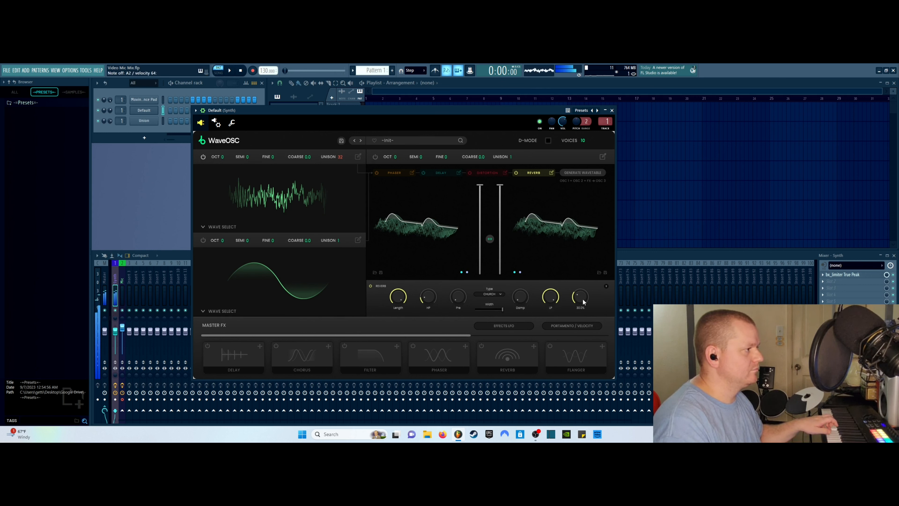
drag(582, 298, 586, 269)
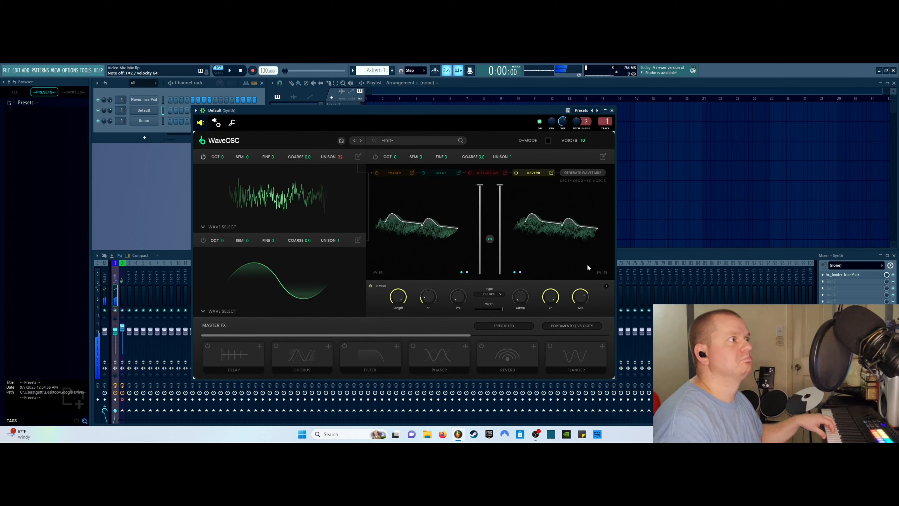
mouse_move(521, 294)
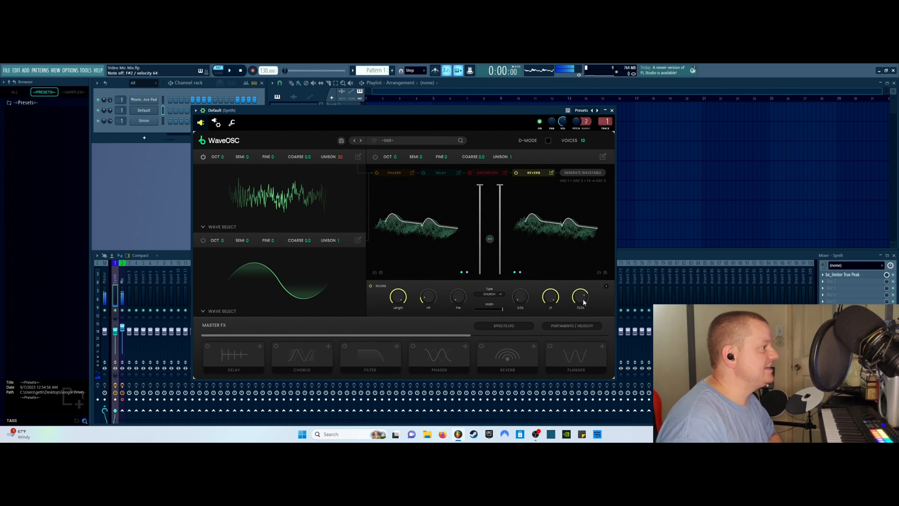
click(516, 173)
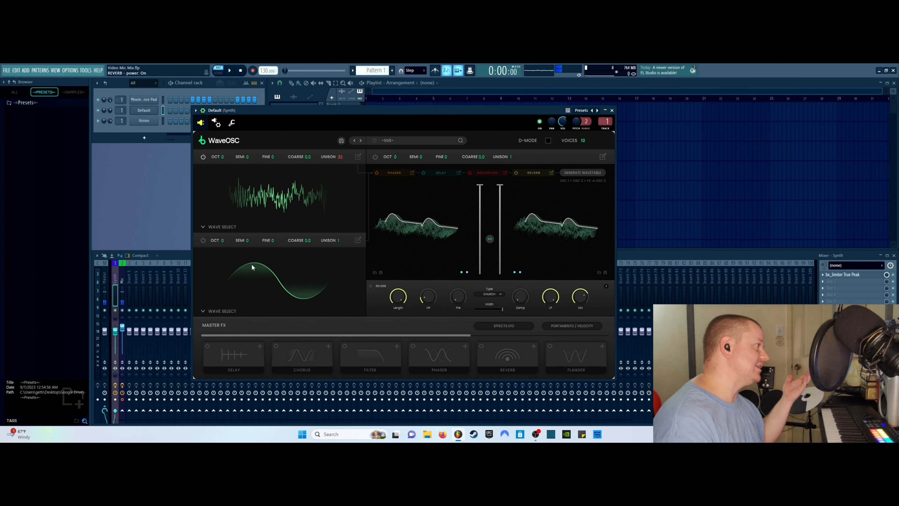
click(606, 286)
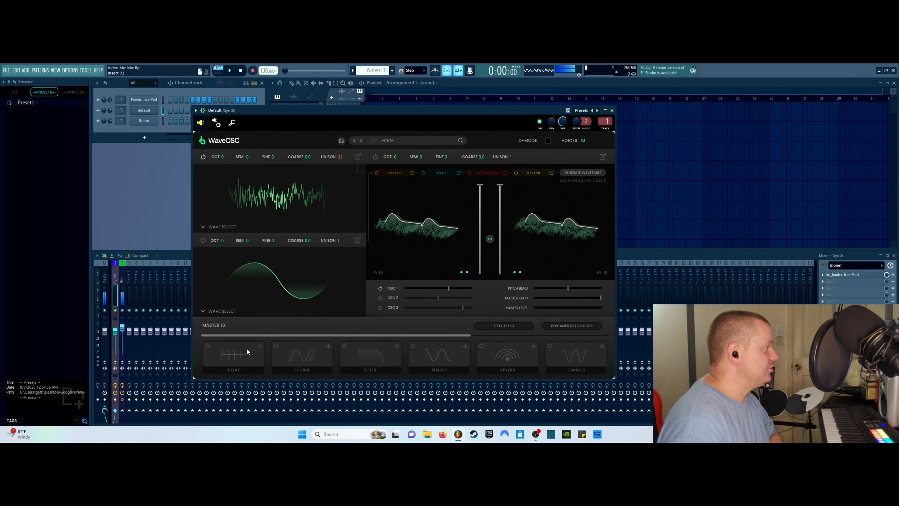
- Switch on the master Delay and compare its settings with those of the wavetable Delay
click(230, 357)
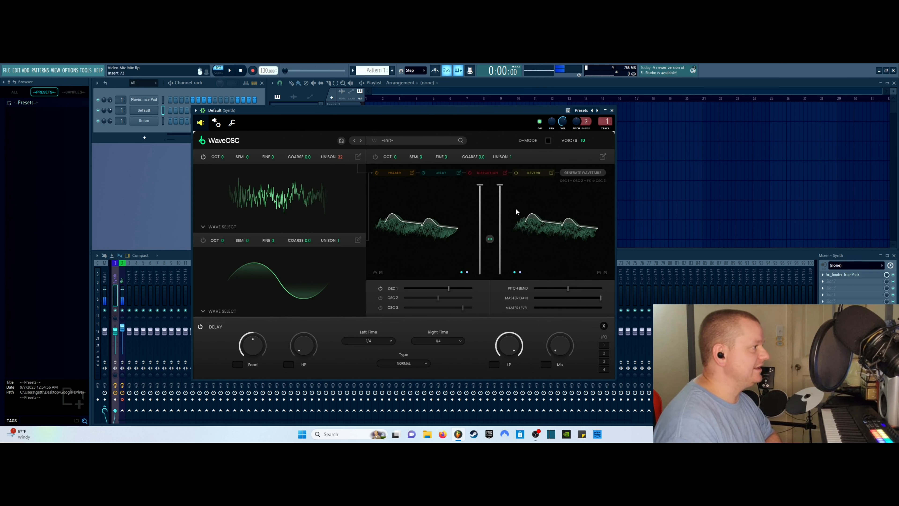
click(435, 177)
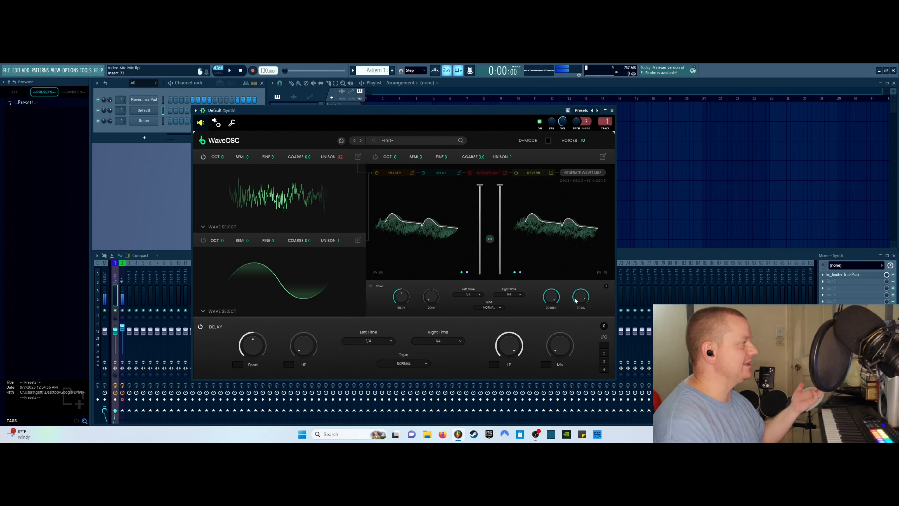
click(607, 286)
click(605, 326)
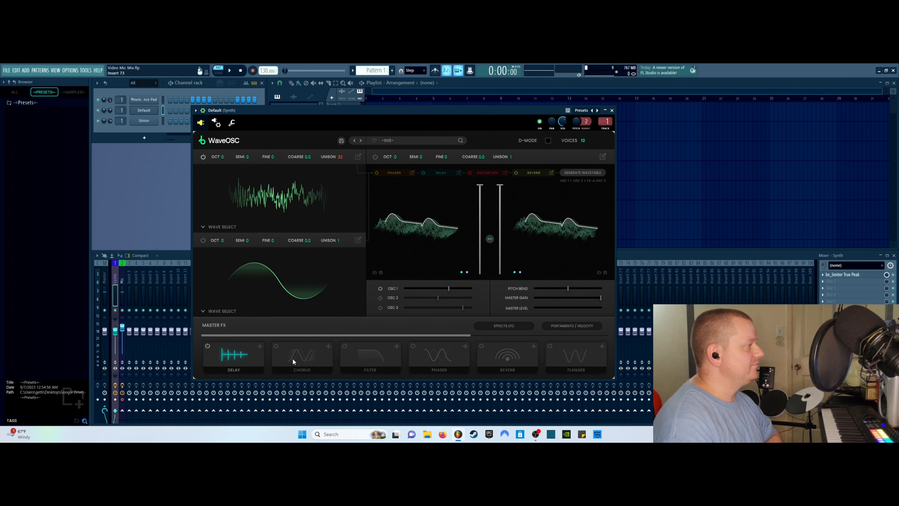
- Switch on the master Chorus and toggle its mode from Mono back to Stereo
click(276, 344)
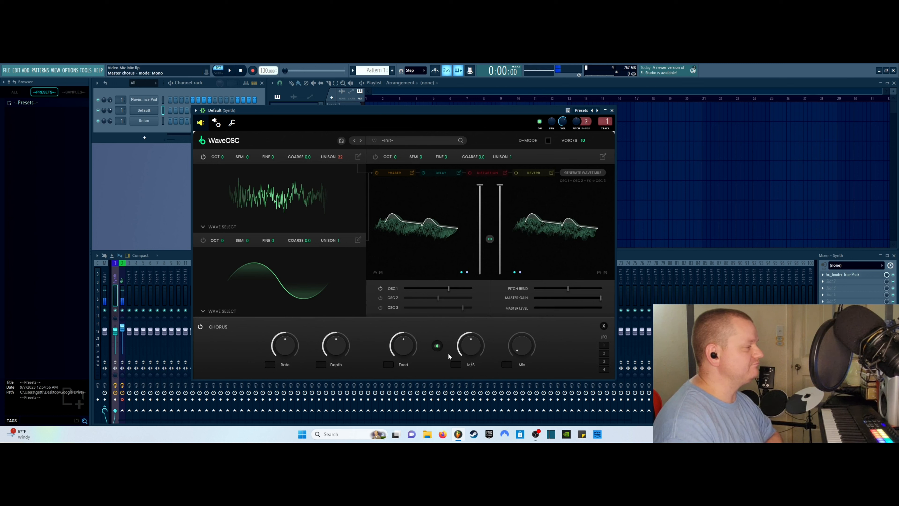
click(437, 346)
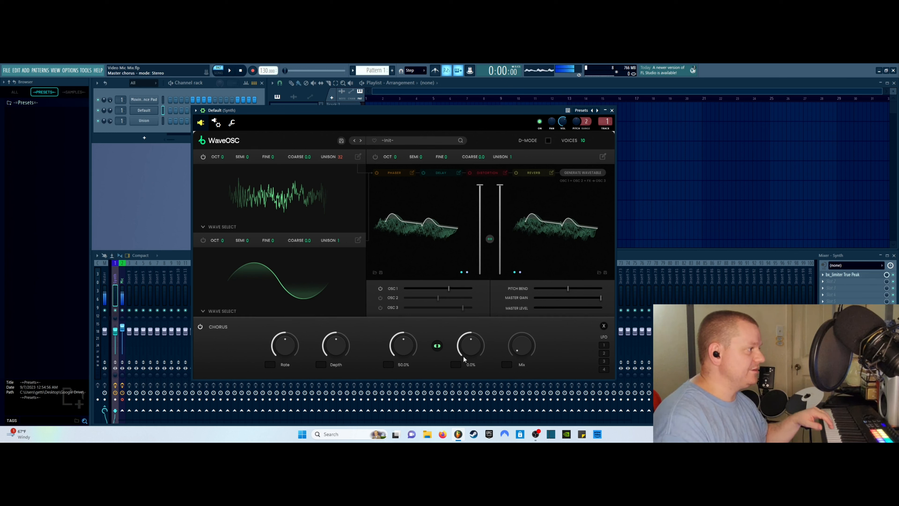
click(604, 326)
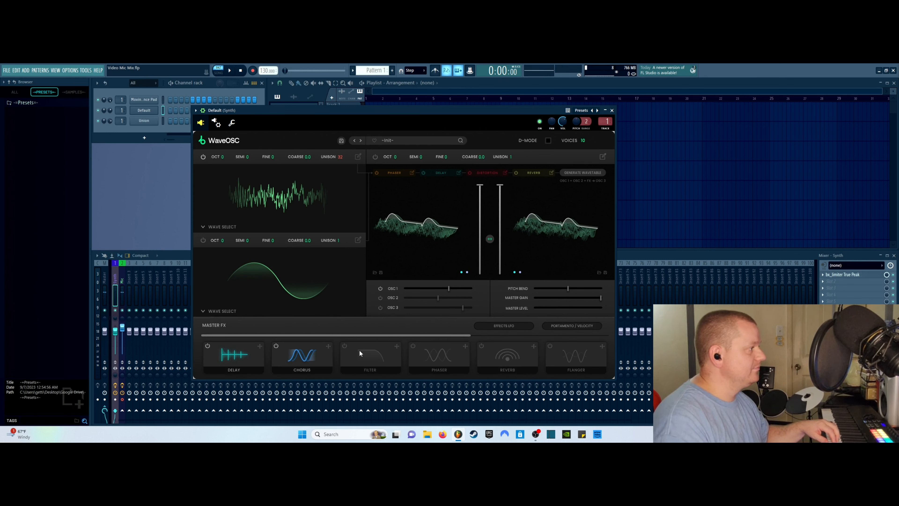
- Switch on the master Filter and look through its filter types, keeping LPF 12
click(345, 346)
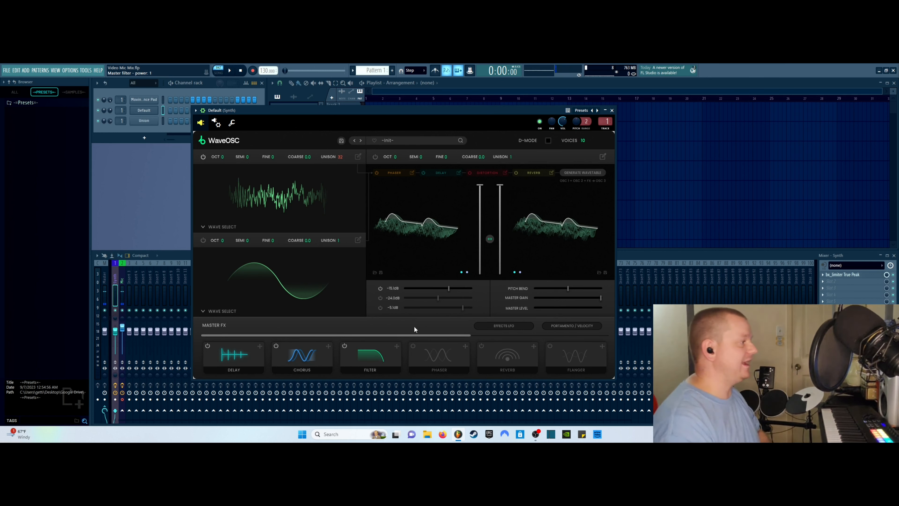
click(379, 358)
click(380, 356)
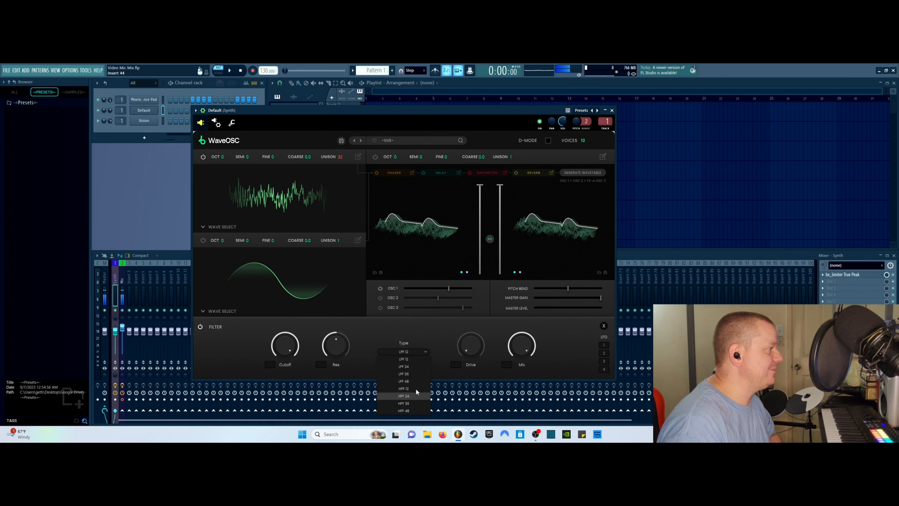
click(439, 333)
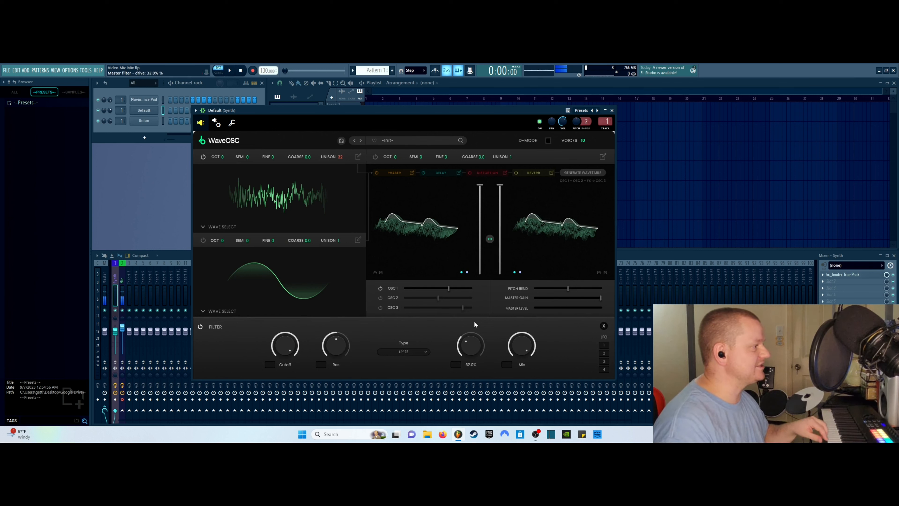
- Set the master Filter's drive to 100%, raise its resonance and lower its cutoff, ending with the filter switched off
drag(477, 367, 490, 273)
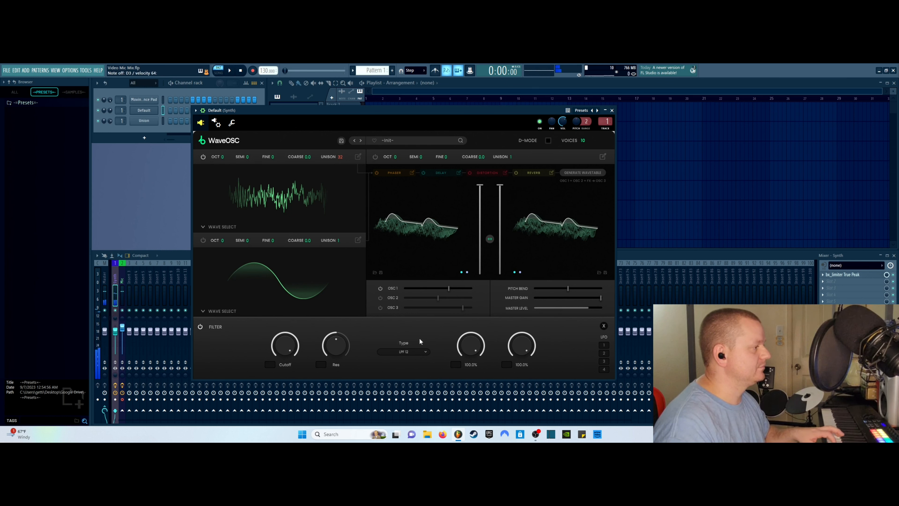
drag(336, 342, 338, 329)
mouse_move(286, 349)
mouse_down()
mouse_move(285, 374)
mouse_move(298, 339)
mouse_move(292, 375)
mouse_move(292, 365)
mouse_up()
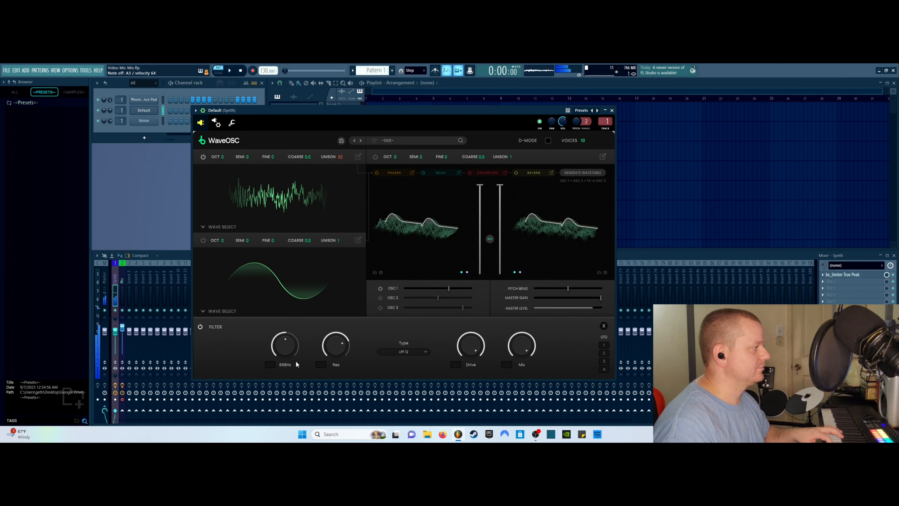
click(604, 326)
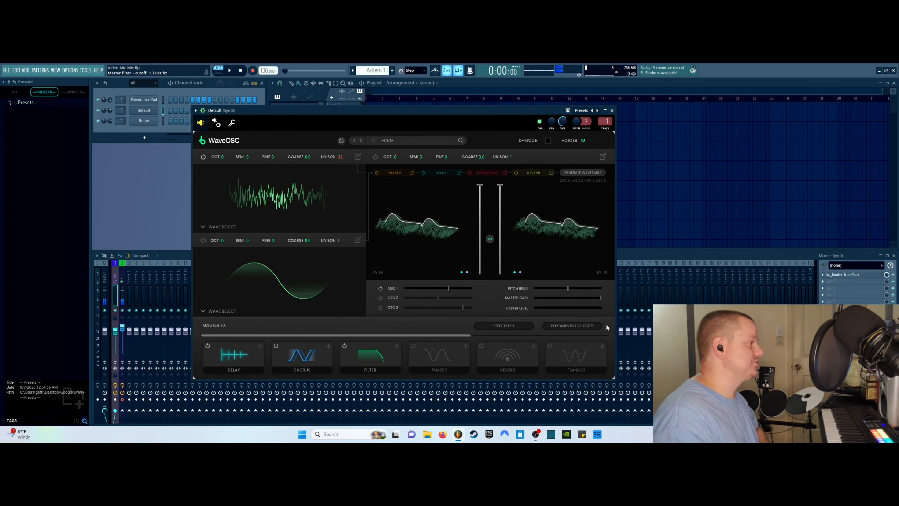
click(345, 344)
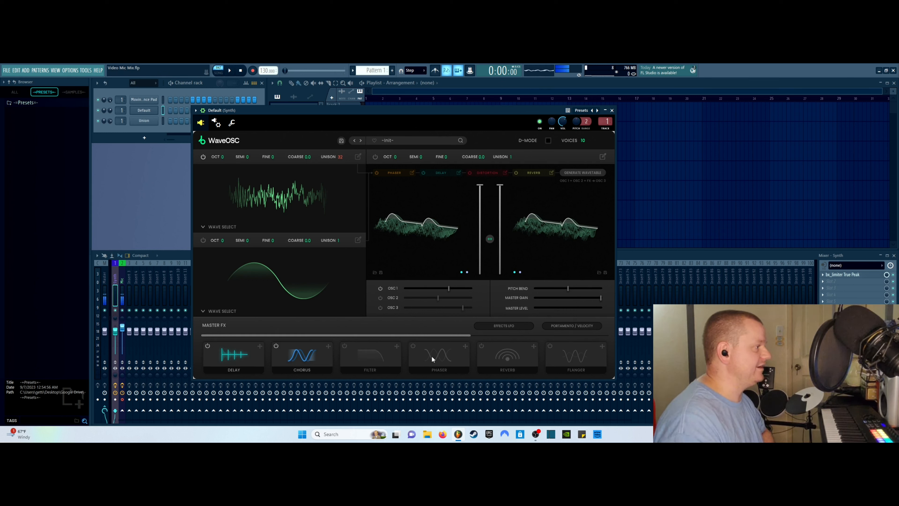
- Try the master Phaser with its mix at 100%, ending with the effect switched off
click(413, 346)
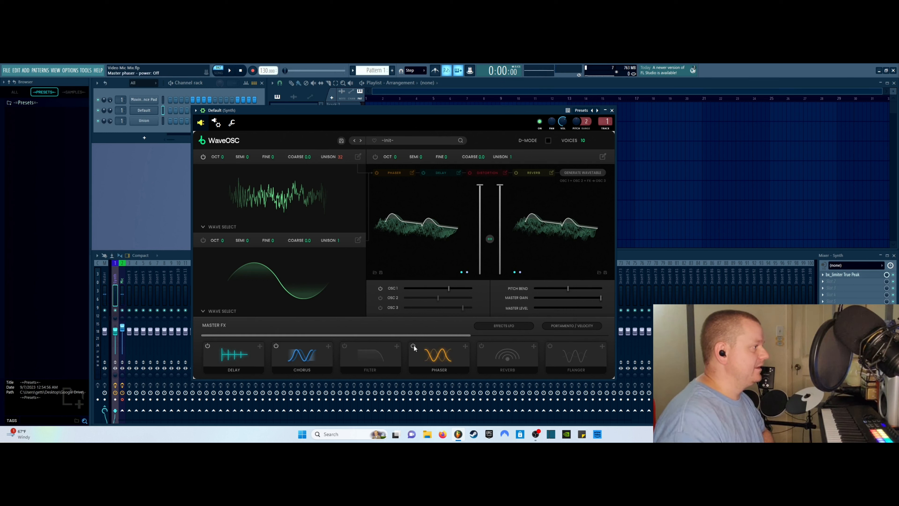
click(445, 355)
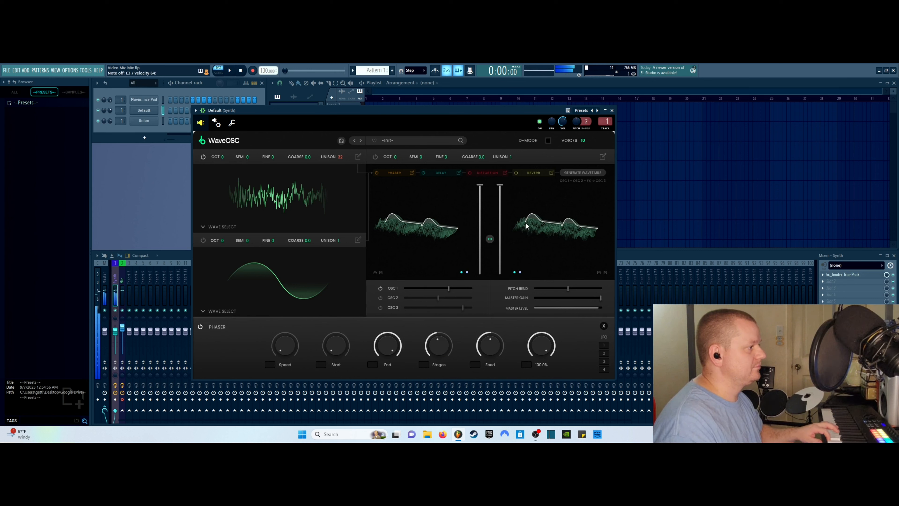
click(604, 326)
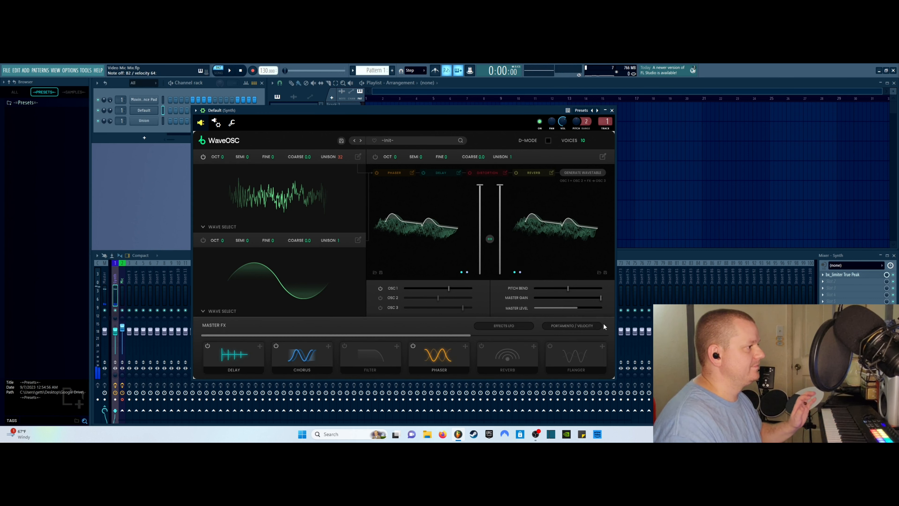
click(412, 346)
- Switch on the master Reverb and look through its types, keeping Hall
drag(412, 336, 483, 350)
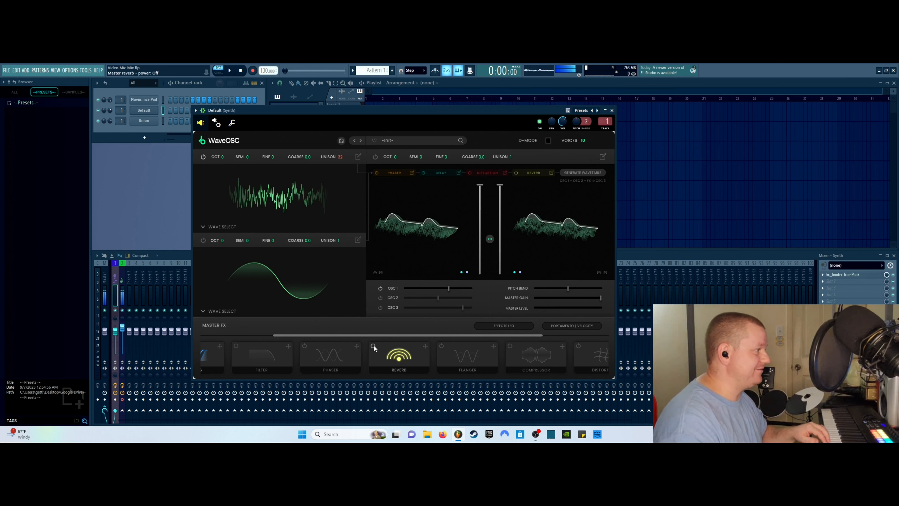
click(399, 351)
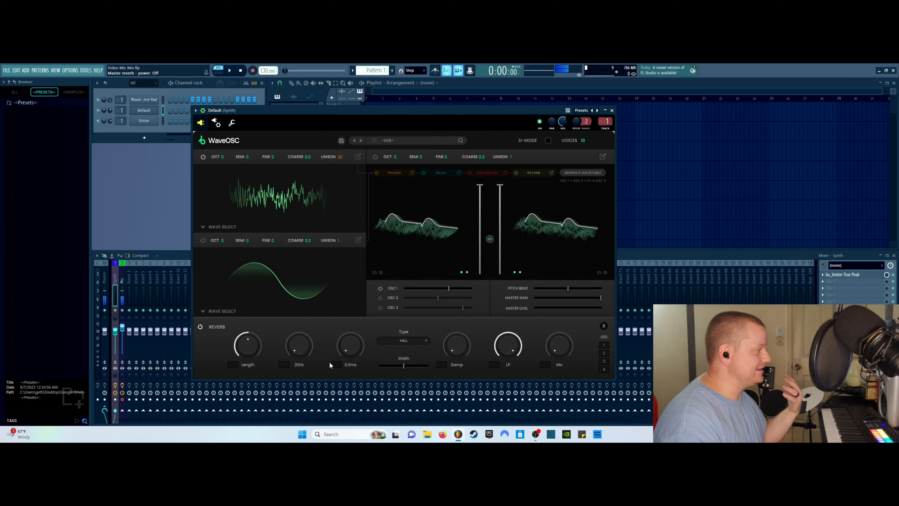
click(407, 339)
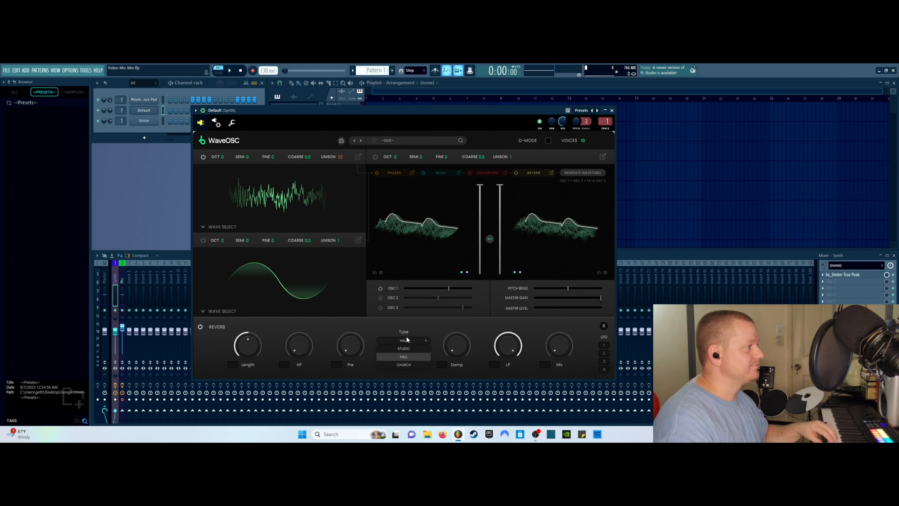
click(441, 330)
click(604, 325)
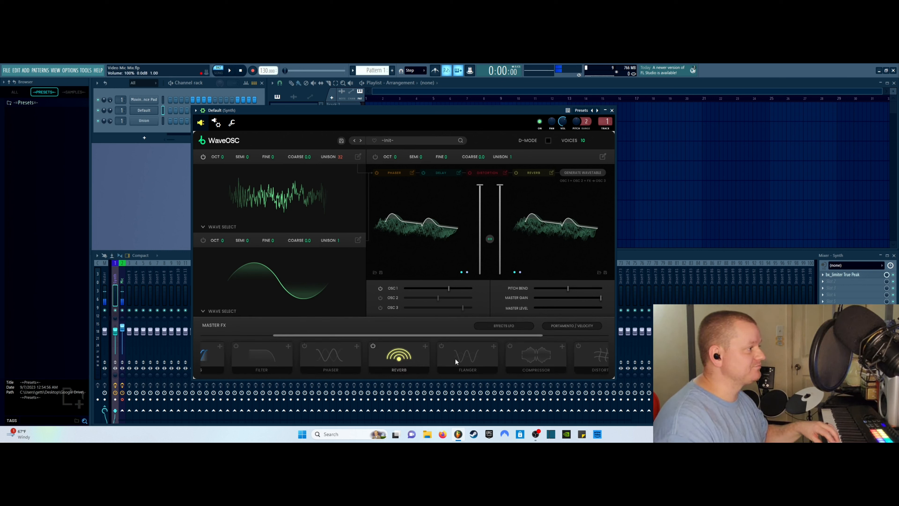
- Switch on the master Flanger and switch off the master Reverb
click(442, 346)
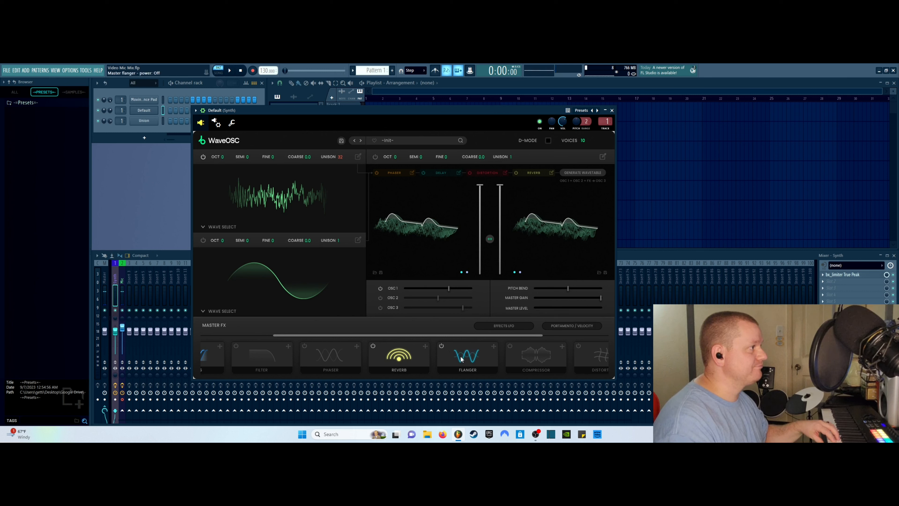
click(378, 349)
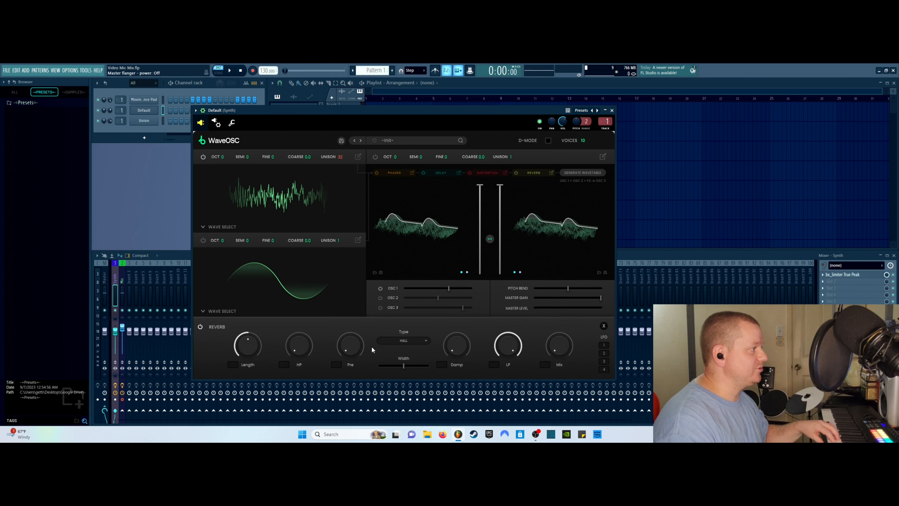
click(603, 325)
- Set the master Flanger's mix to 100% and change its mode from Stereo to Mono
click(465, 357)
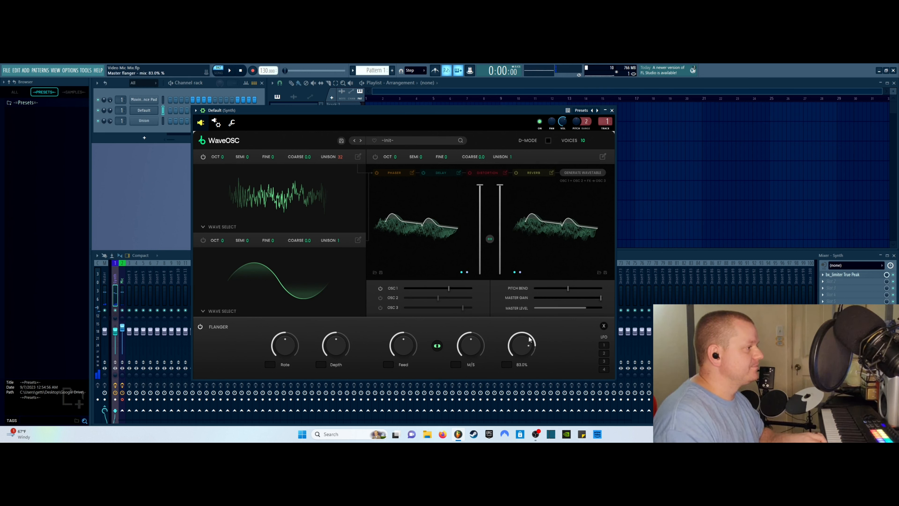
click(438, 349)
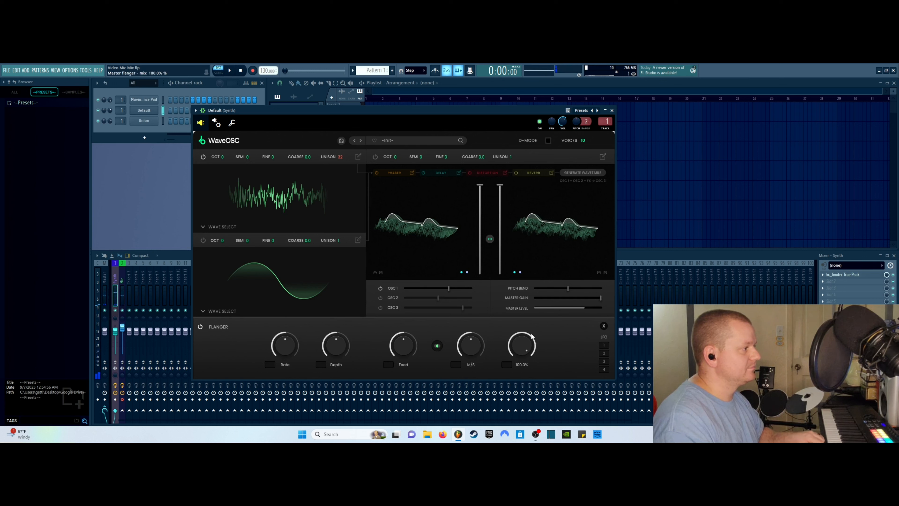
click(604, 325)
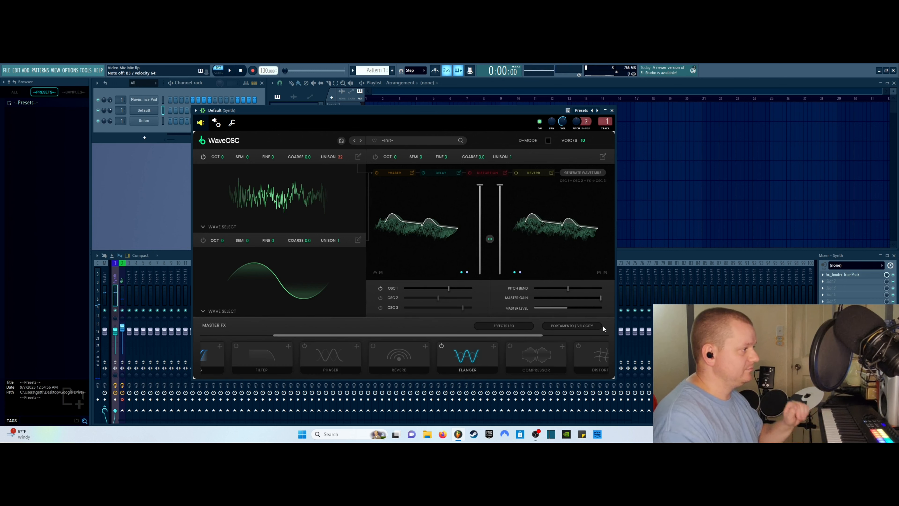
- Replace the master Flanger with the Compressor, lower its threshold, and set the ratio to 5.3:1 and the attack to 43.0 ms
click(442, 345)
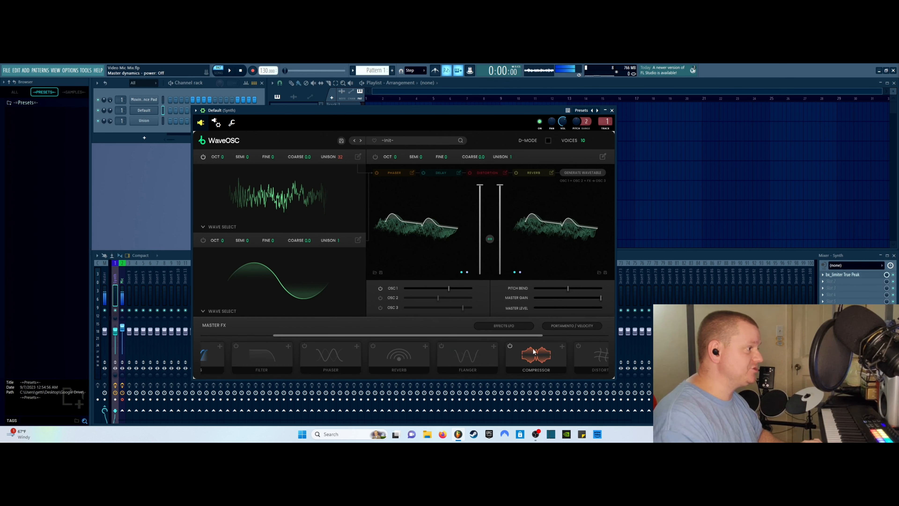
click(524, 349)
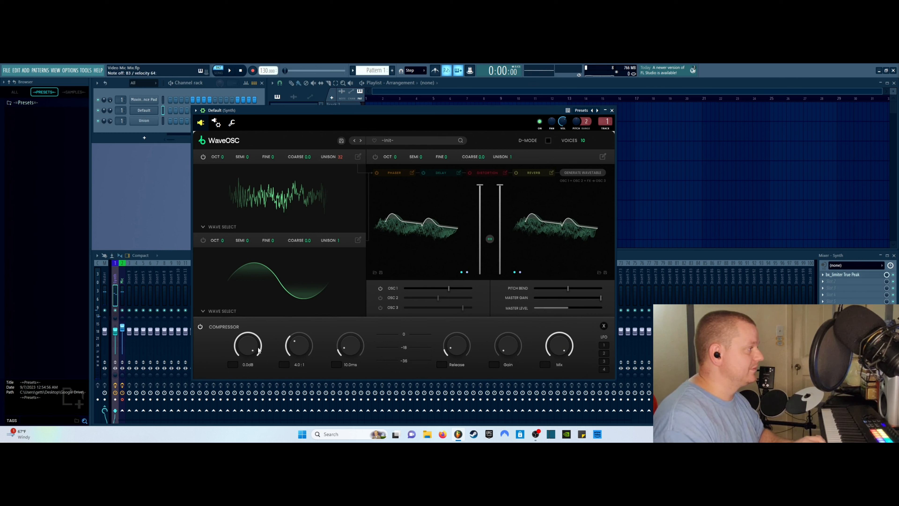
drag(246, 342, 247, 349)
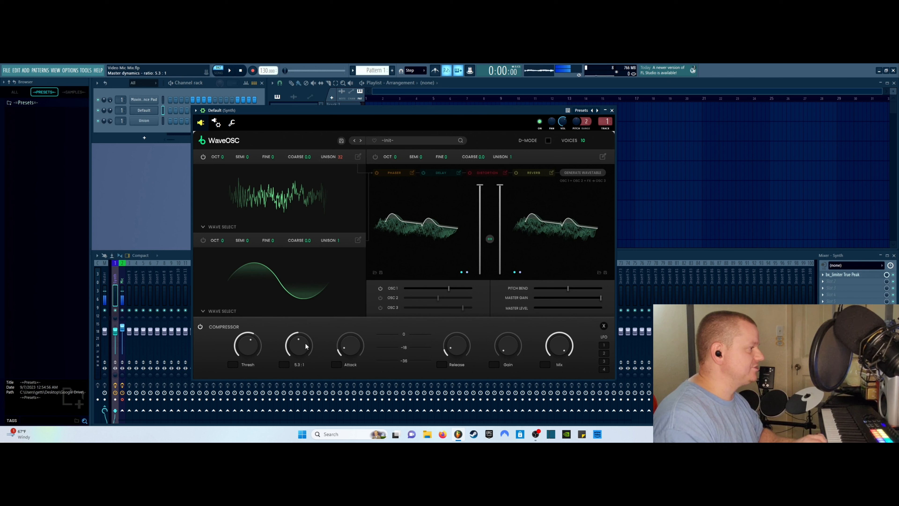
drag(247, 344, 249, 379)
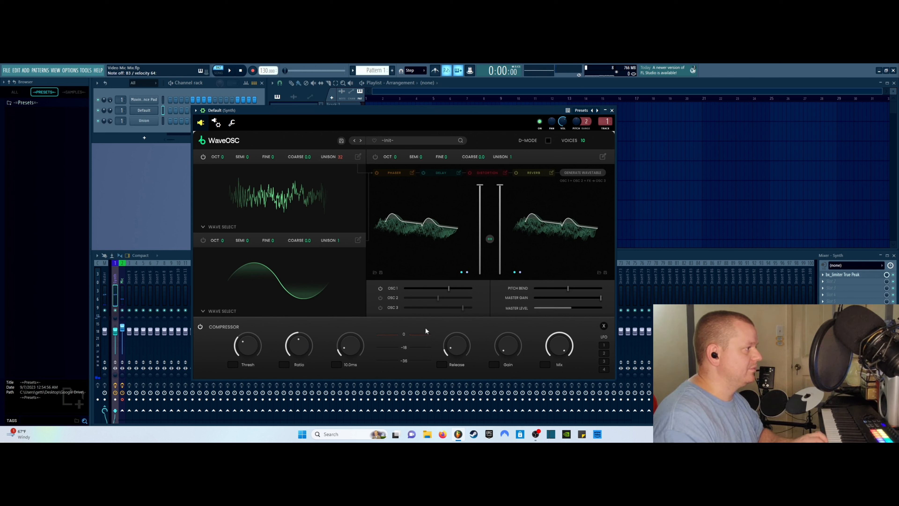
drag(353, 353, 353, 338)
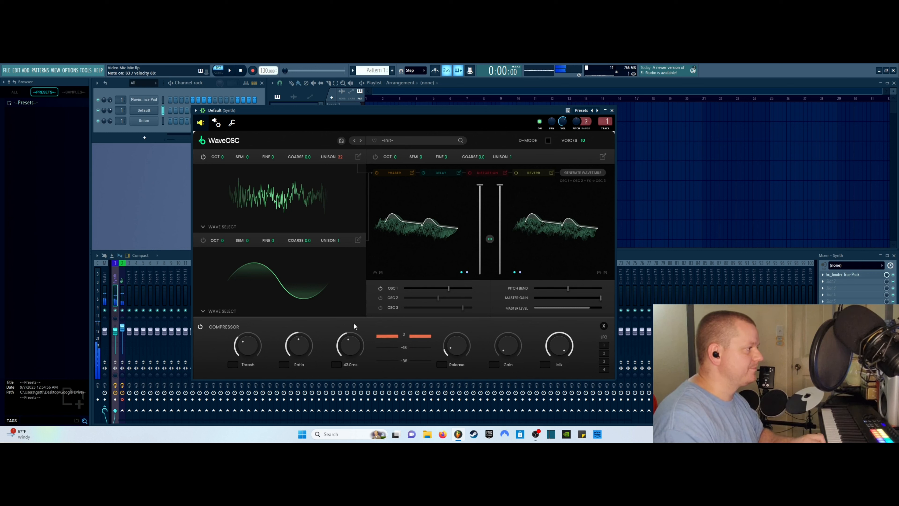
- Raise the master Compressor's gain and reduce its mix, ending with the effect switched off
drag(554, 368, 563, 351)
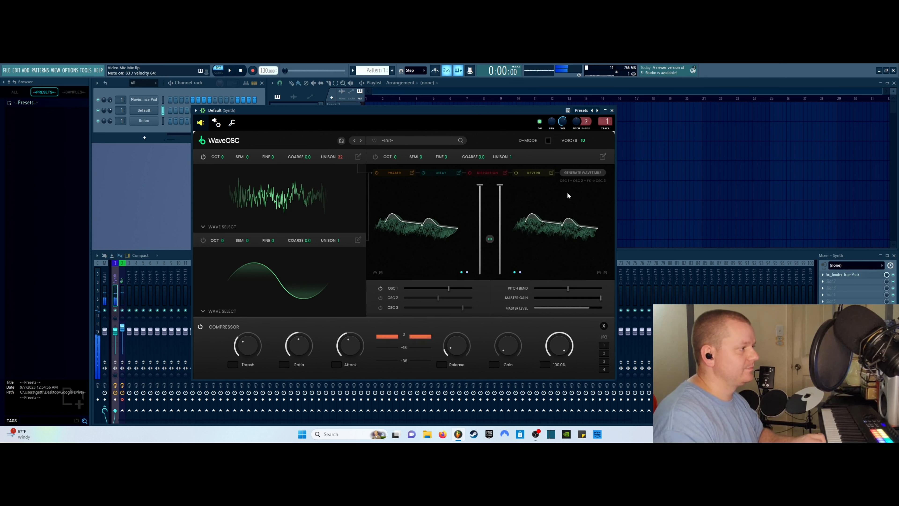
drag(508, 346, 521, 283)
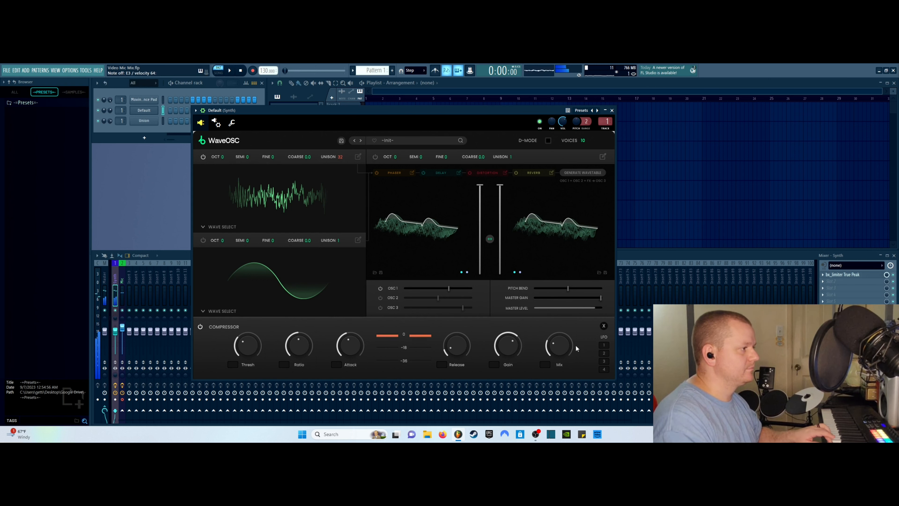
click(603, 326)
click(510, 346)
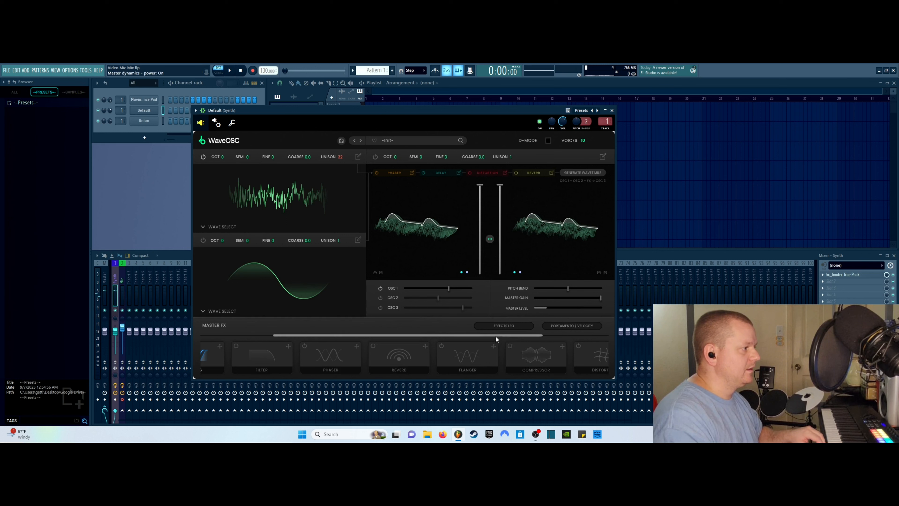
- Look through the master Distortion's styles, keeping Diode, and compare its controls with those of oscillator 3's Distortion
drag(508, 335, 574, 337)
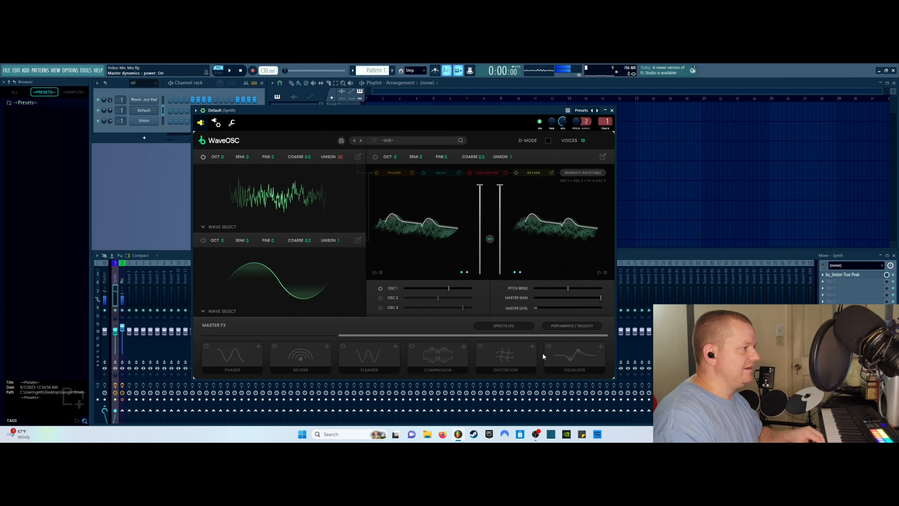
click(488, 349)
click(415, 351)
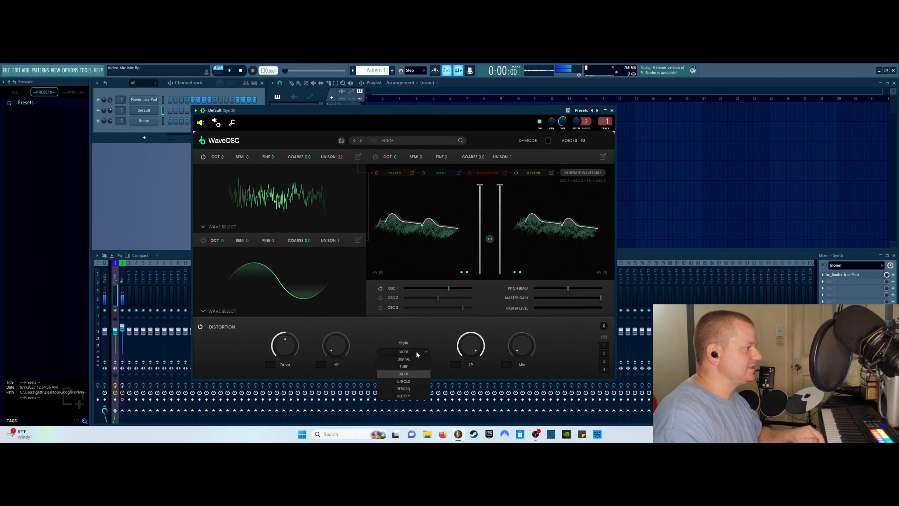
click(484, 173)
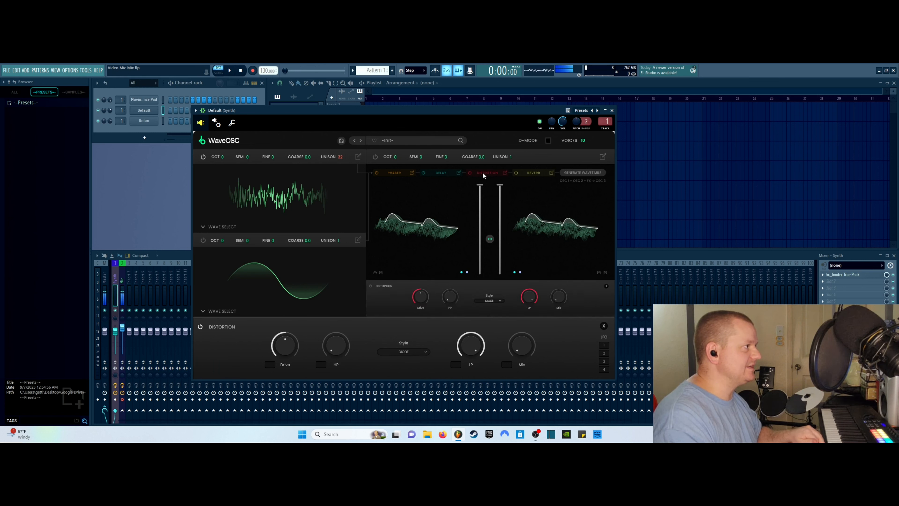
click(606, 286)
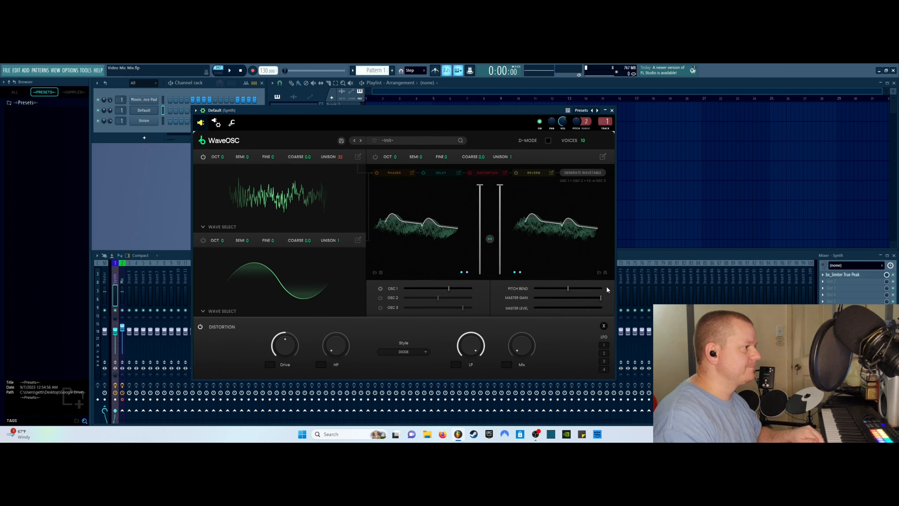
click(604, 325)
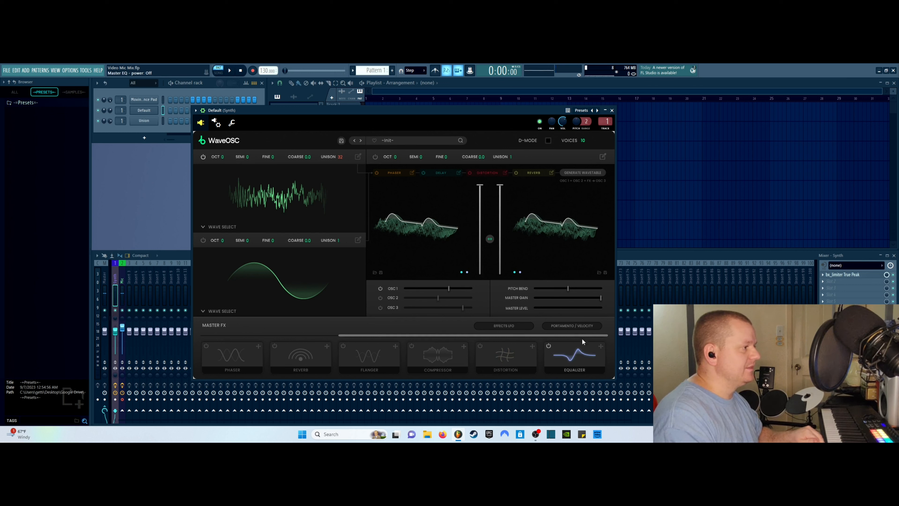
- Open the master Equalizer's settings and step through its four bands, ending on band A
click(582, 356)
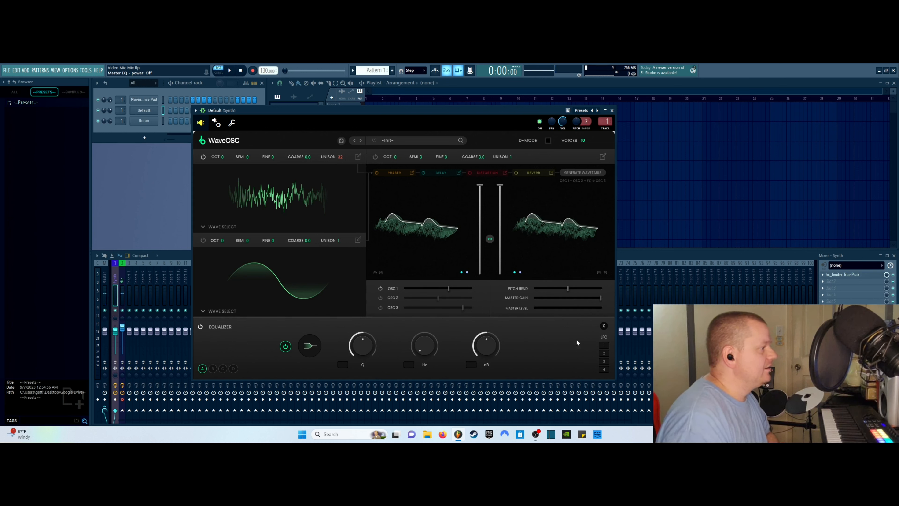
click(213, 369)
click(223, 369)
click(233, 369)
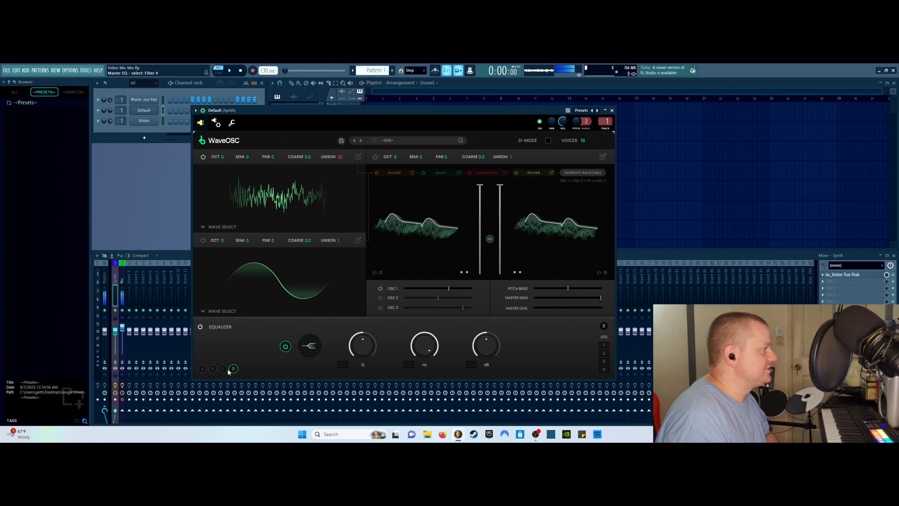
click(223, 369)
click(204, 369)
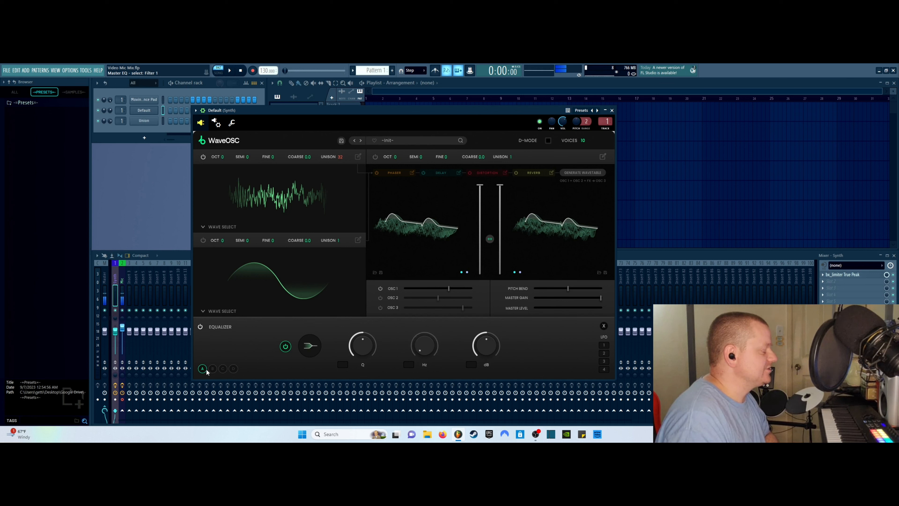
click(233, 369)
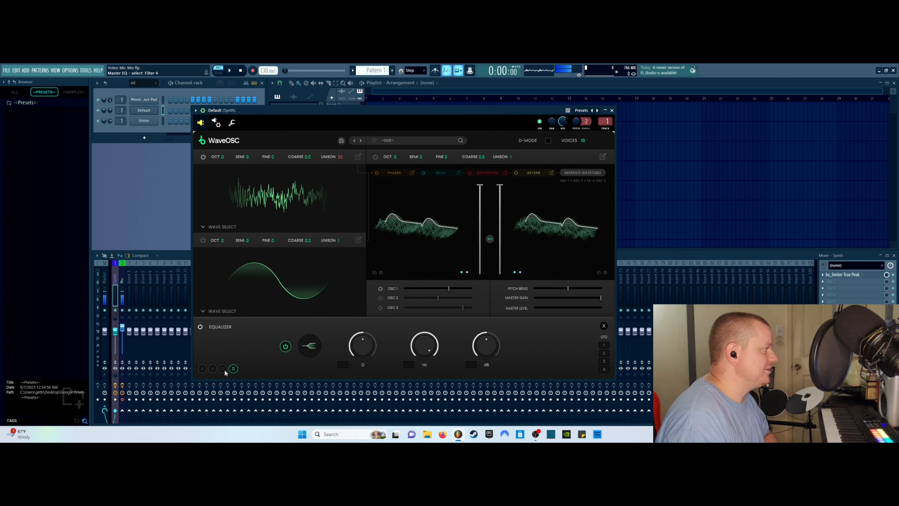
click(213, 369)
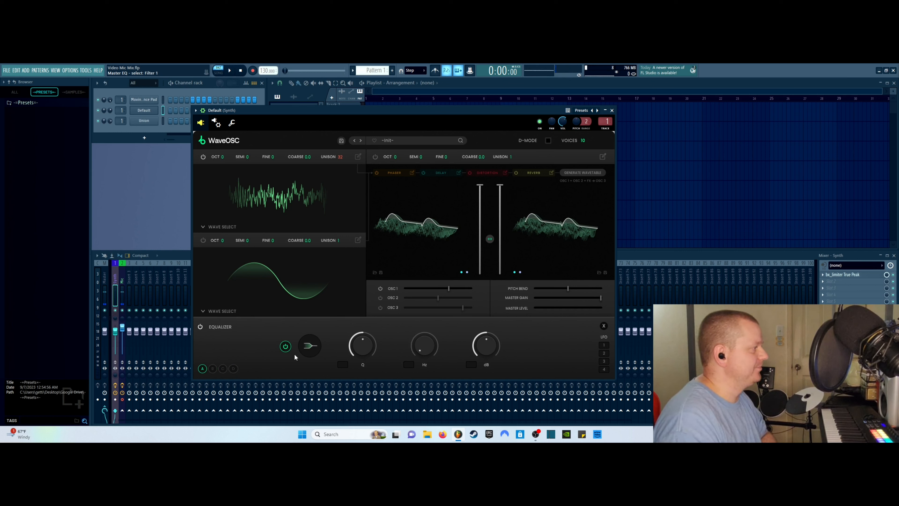
- Cycle through the filter shapes of equalizer band A back to the low shelf, and toggle the band off and on
click(309, 349)
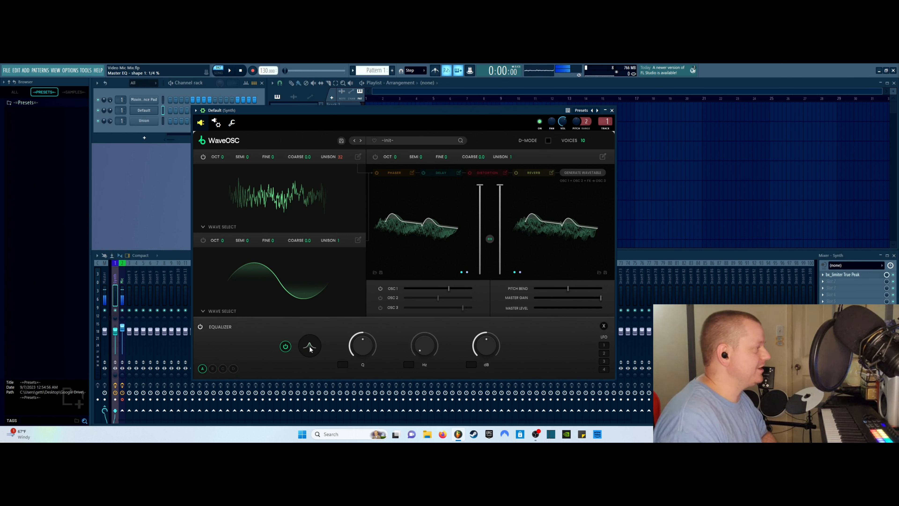
click(310, 349)
click(309, 351)
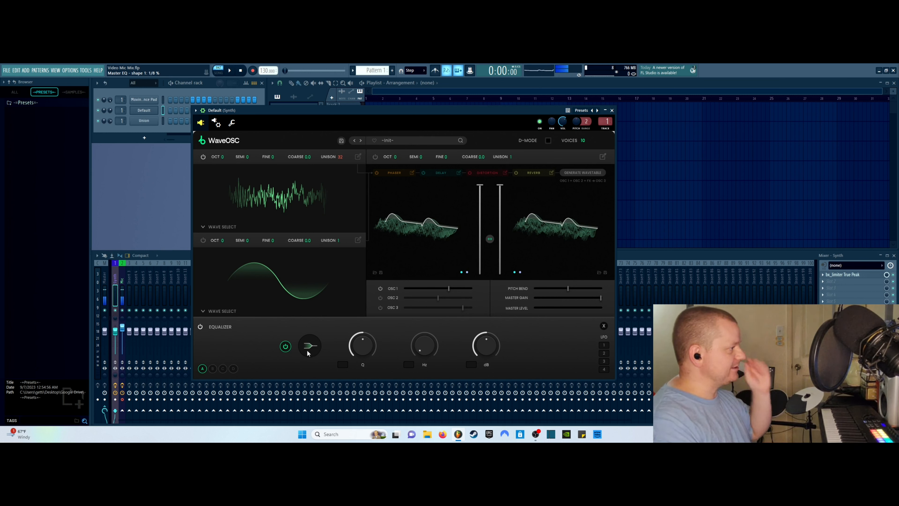
click(283, 347)
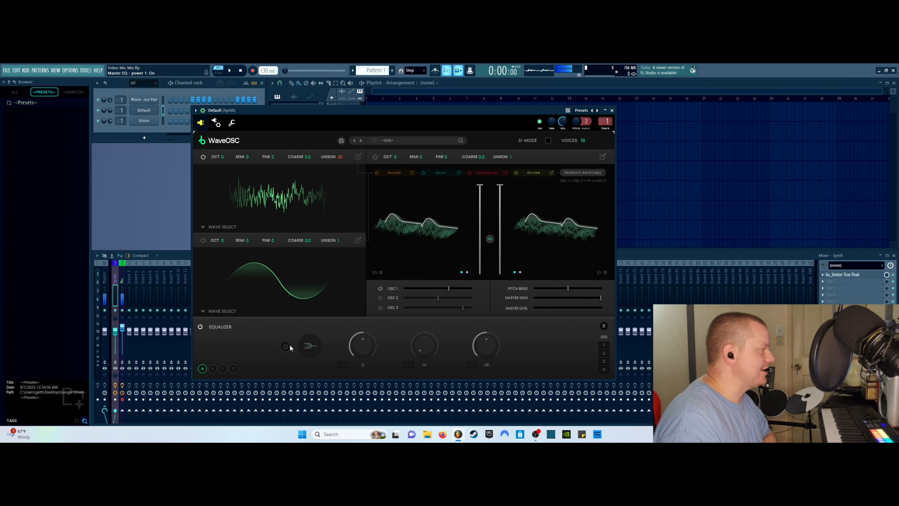
click(285, 347)
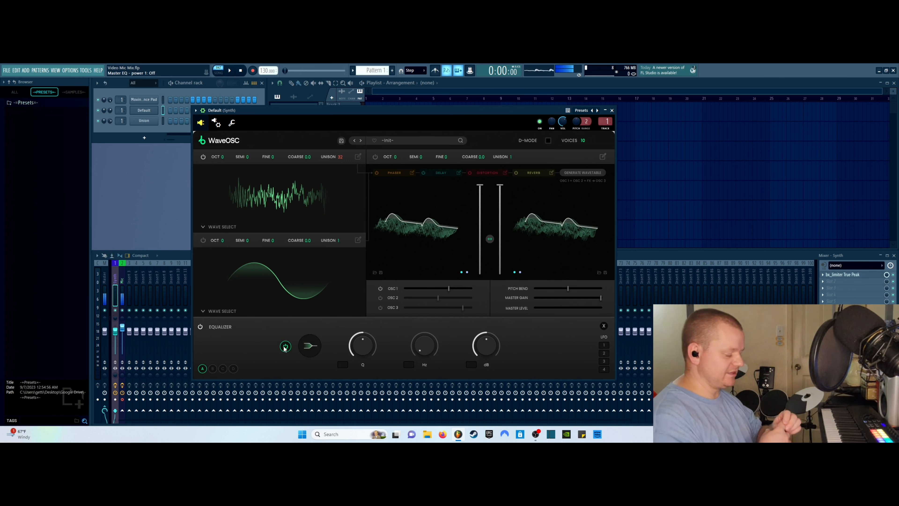
- Raise equalizer band A's Q and frequency, and set its gain to 15.9 dB
drag(362, 351, 363, 372)
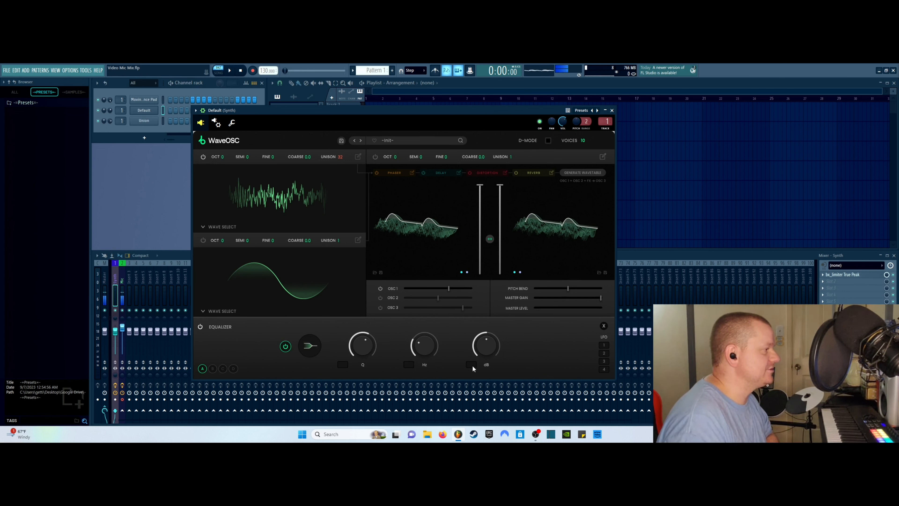
drag(491, 350, 495, 368)
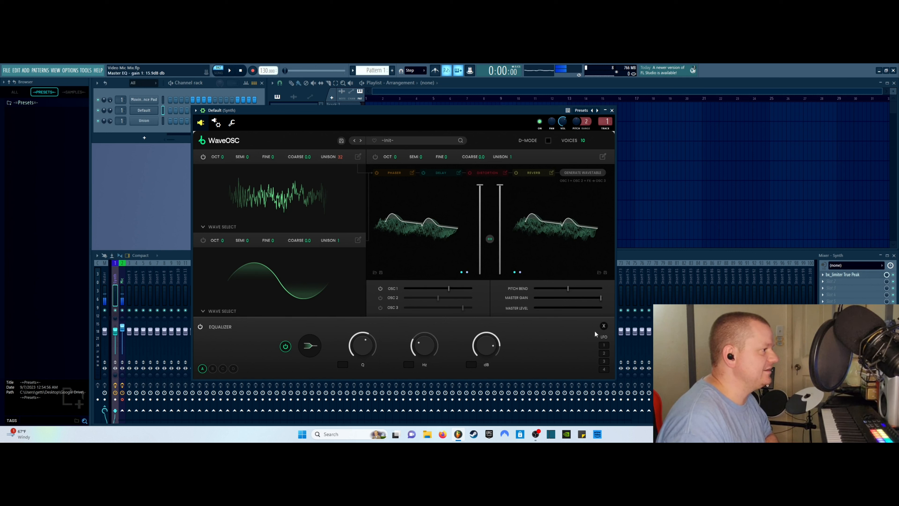
click(603, 326)
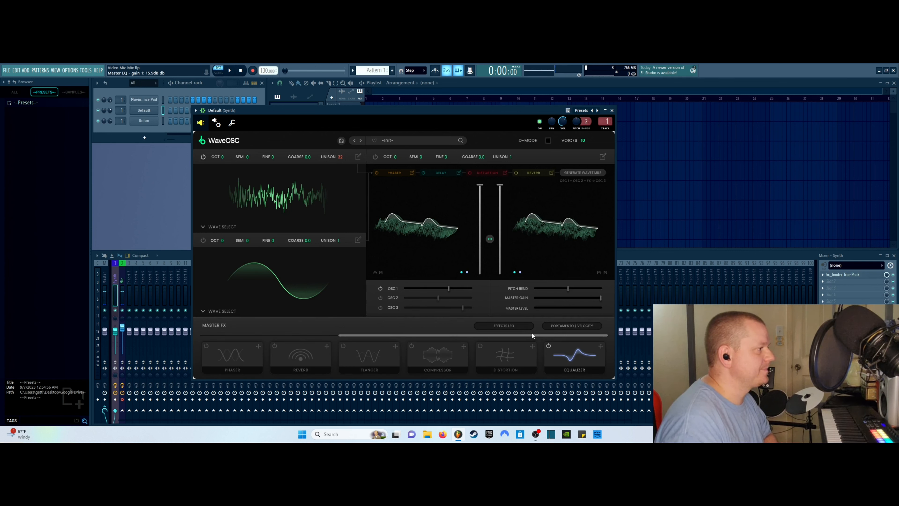
- Switch off the master Equalizer and look at the LFO assignment slots in the master Chorus settings
drag(551, 335, 281, 351)
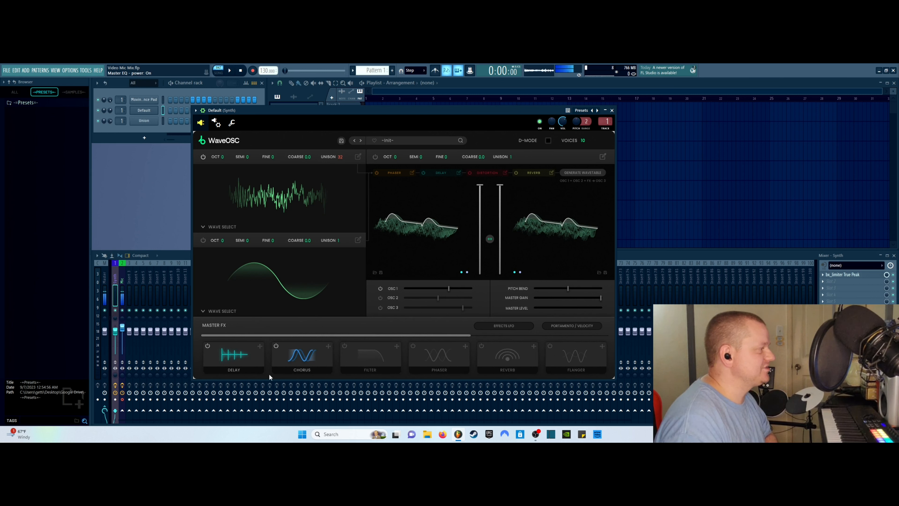
click(296, 353)
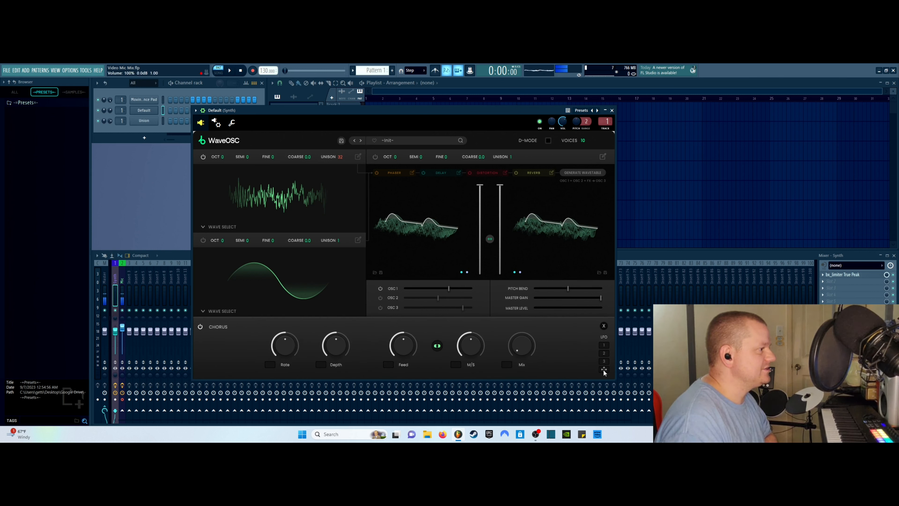
click(604, 326)
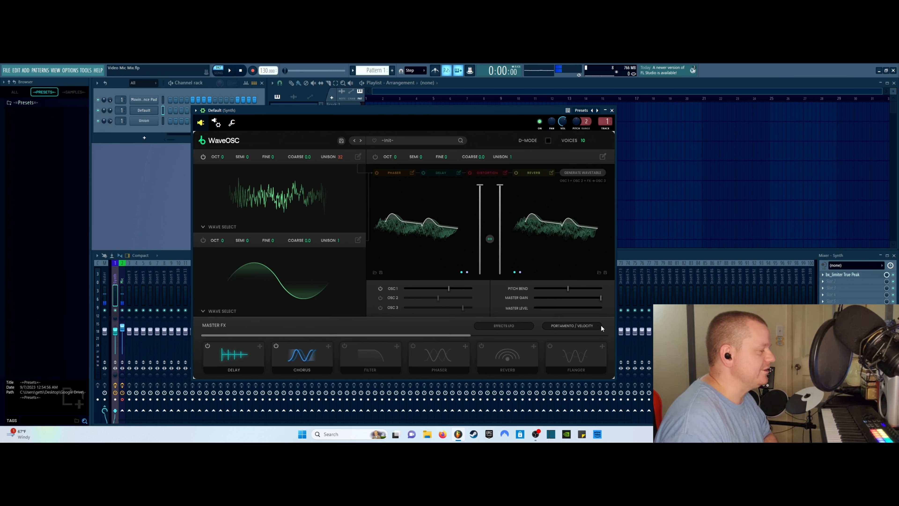
- In the Effects LFO editor, try LFO 1's rate at 32, settle on a lower rate, and raise its phase
click(504, 324)
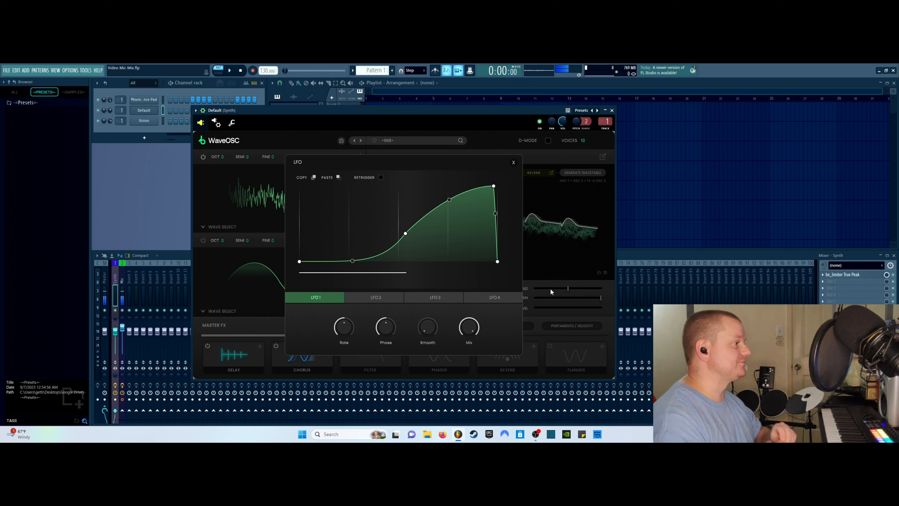
drag(344, 327, 356, 268)
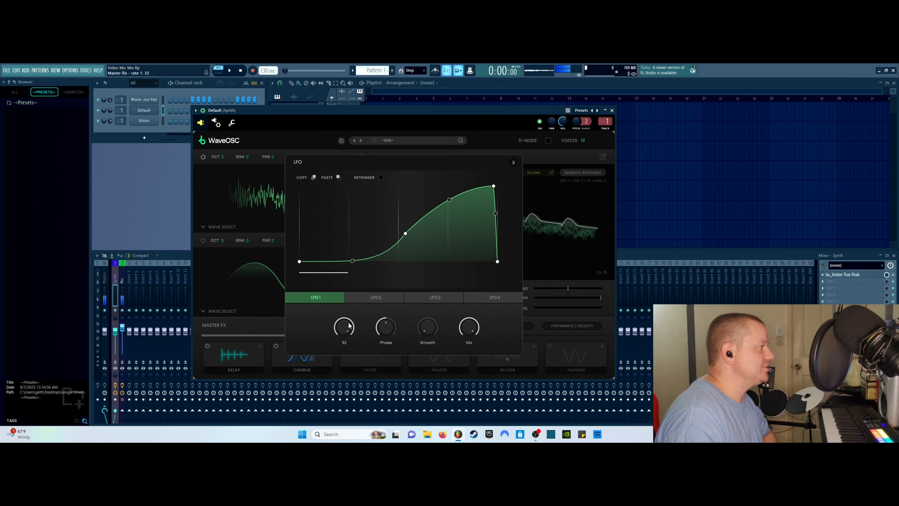
drag(349, 323, 356, 357)
drag(386, 327, 445, 356)
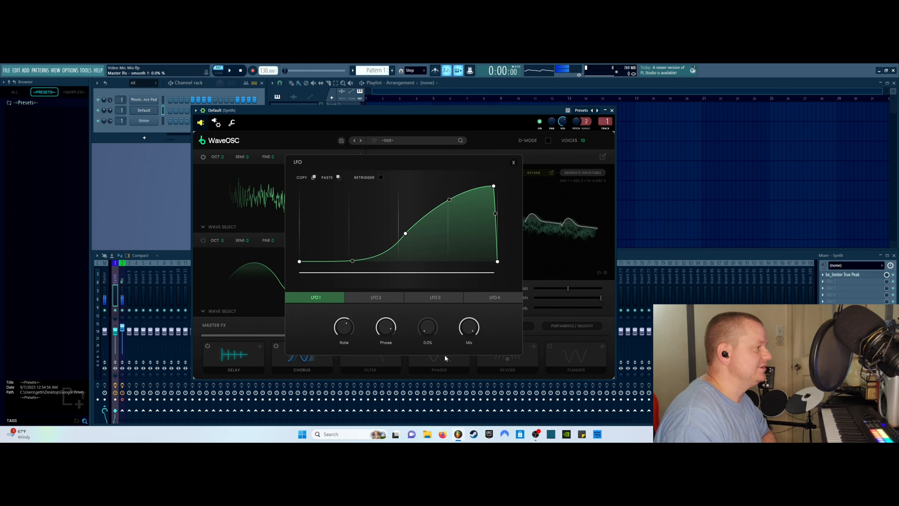
click(514, 163)
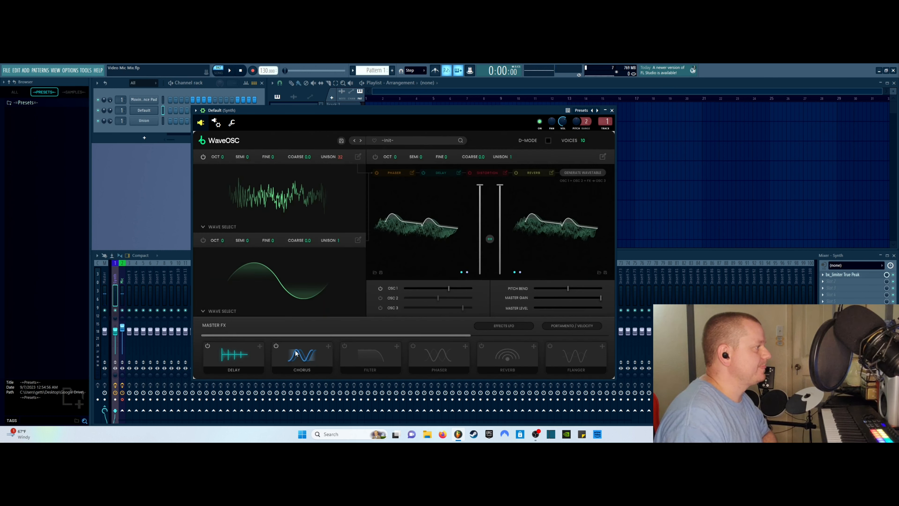
- In the Portamento / Velocity settings, change the glide mode from Legato to Always and lower the glide to 118
drag(303, 335, 451, 329)
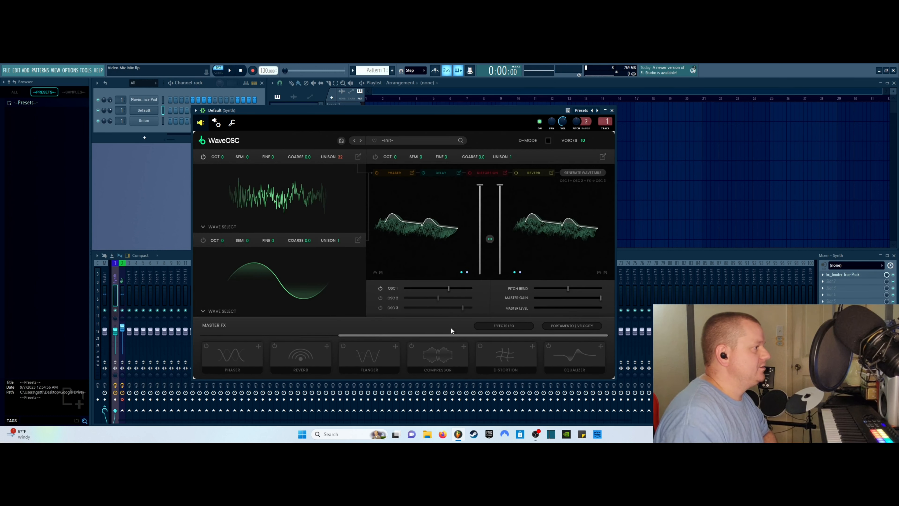
click(570, 325)
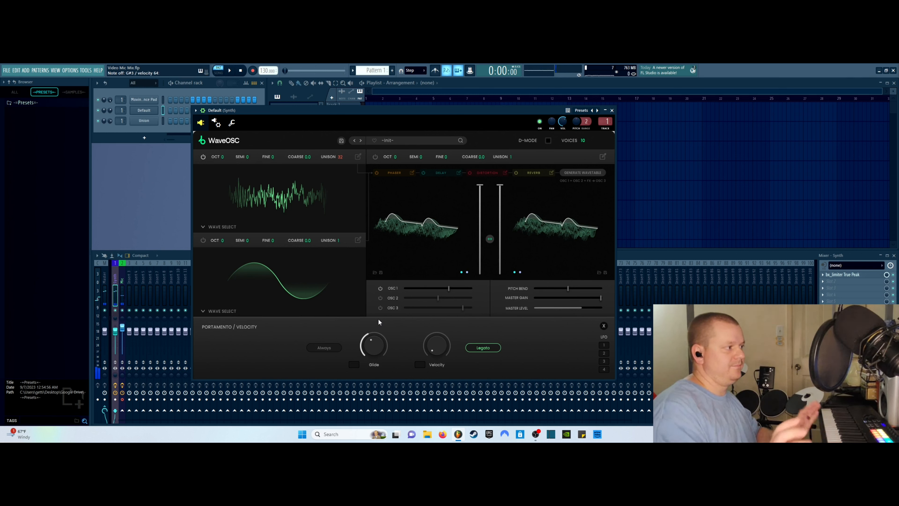
drag(373, 343, 376, 353)
click(324, 348)
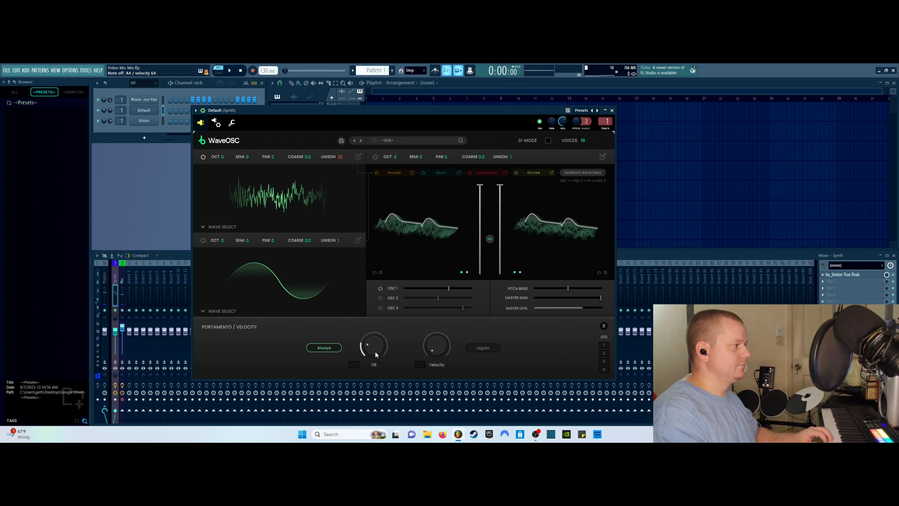
- In the Portamento / Velocity settings, try the glide at 142, lower it to its minimum, and raise the velocity amount to its maximum
drag(375, 352, 376, 349)
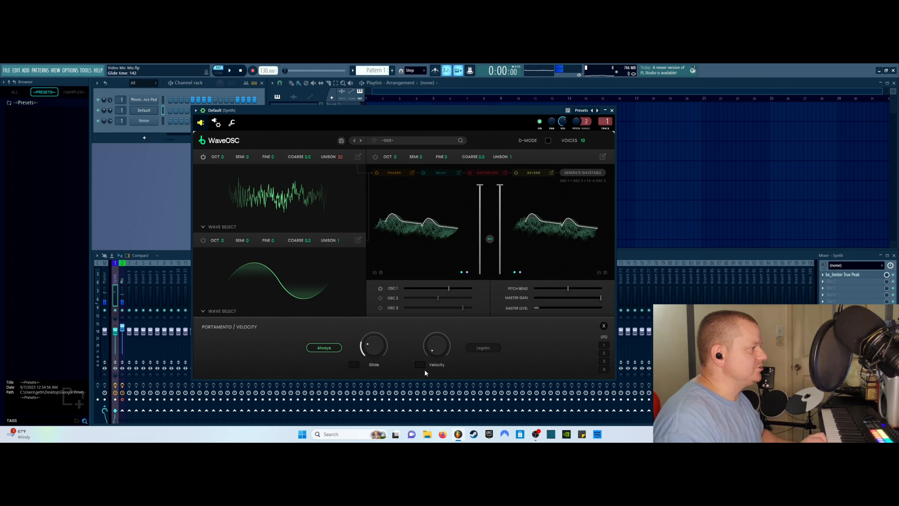
drag(442, 348, 439, 296)
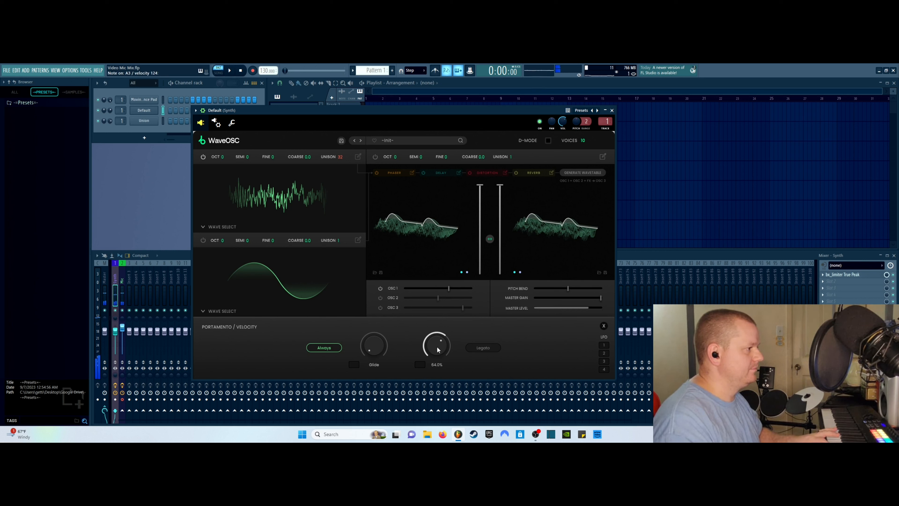
drag(438, 348, 395, 202)
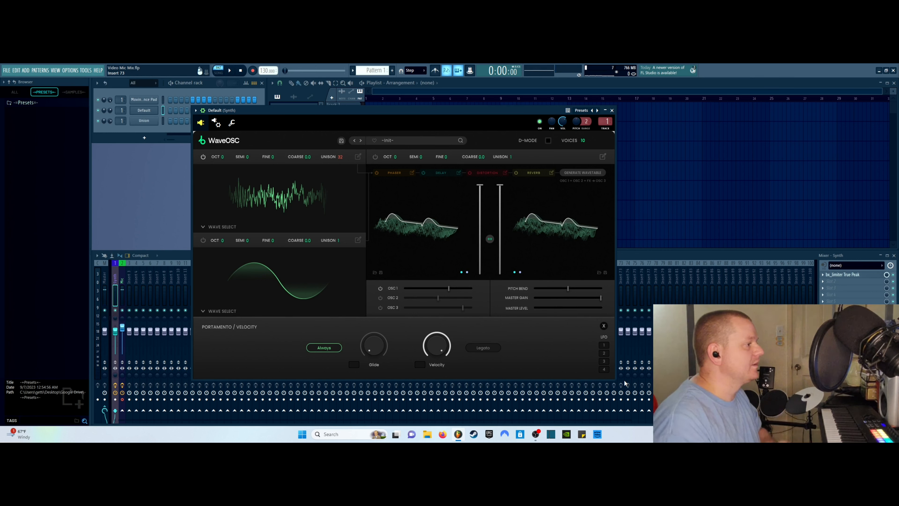
click(604, 325)
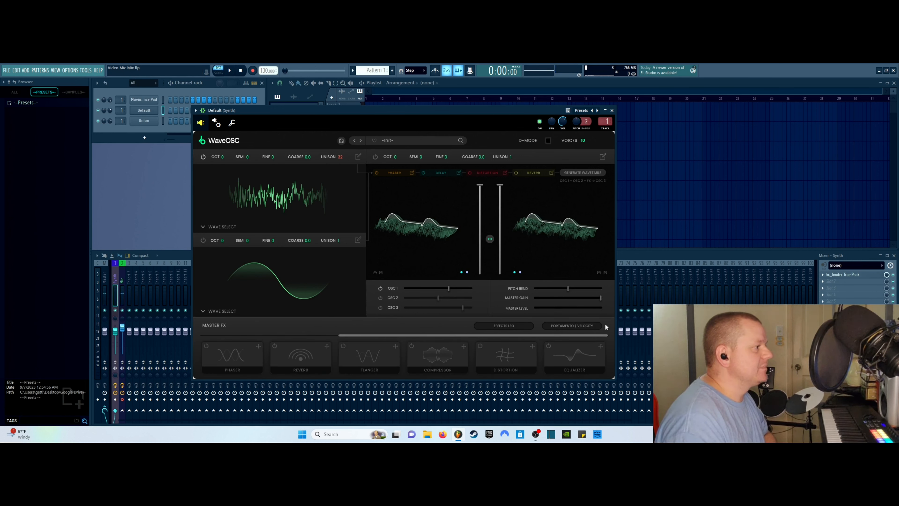
- Look through the Master FX row from Delay to Equalizer, and shift the WaveOSC window aside
drag(593, 336, 266, 337)
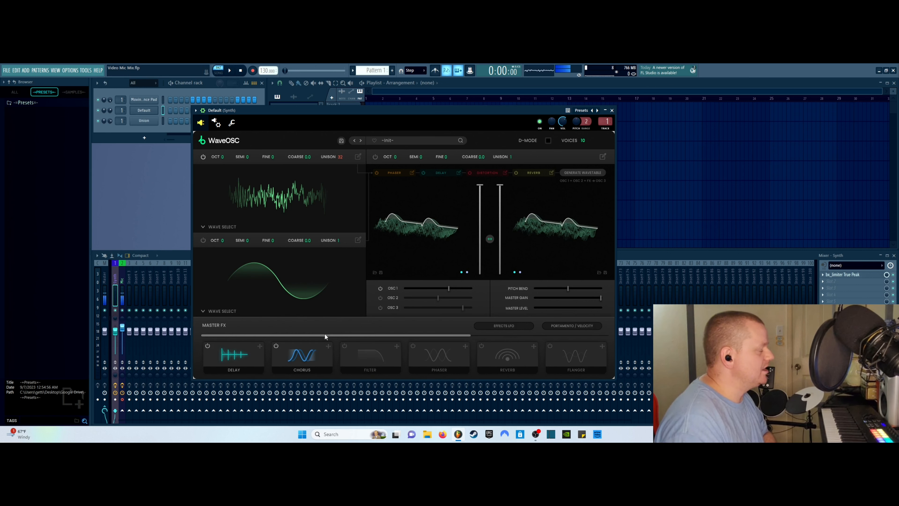
drag(325, 337, 462, 337)
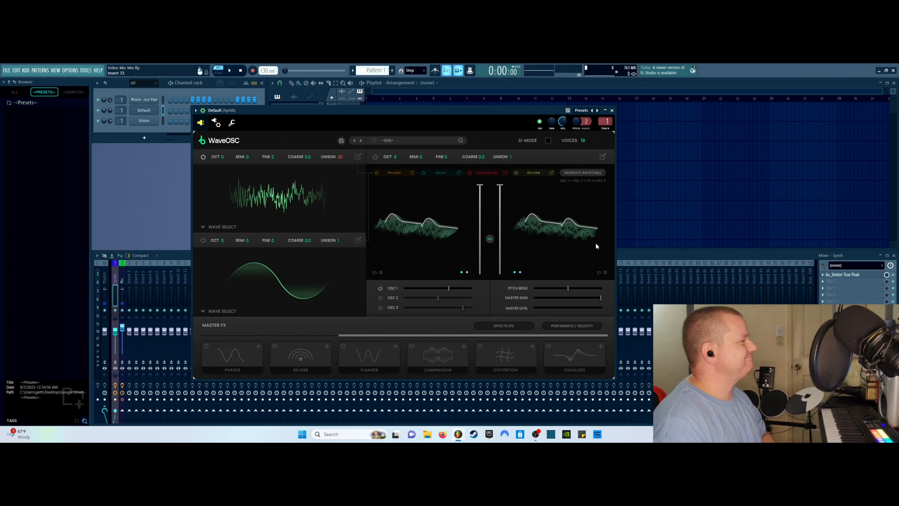
drag(319, 110, 500, 121)
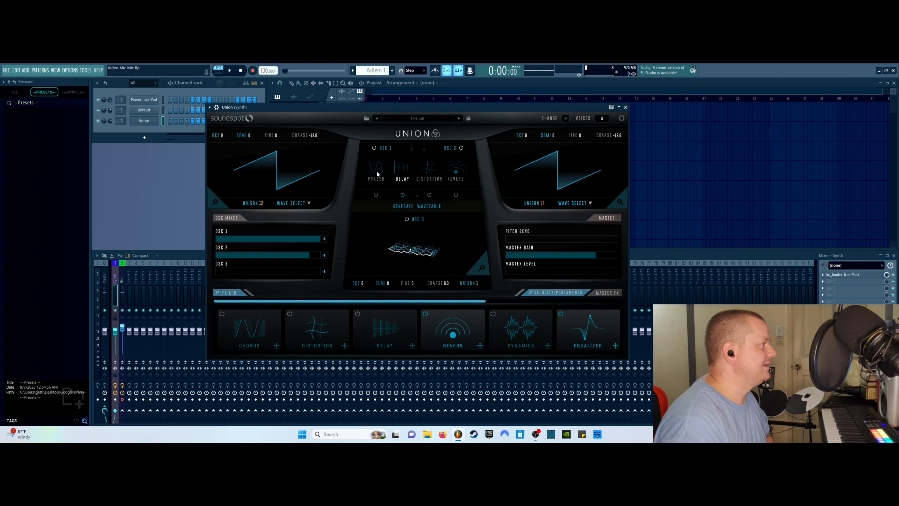
- In the Union synth, look at the OSC 1-2 Delay settings and the Oscillator 1 editor
click(402, 170)
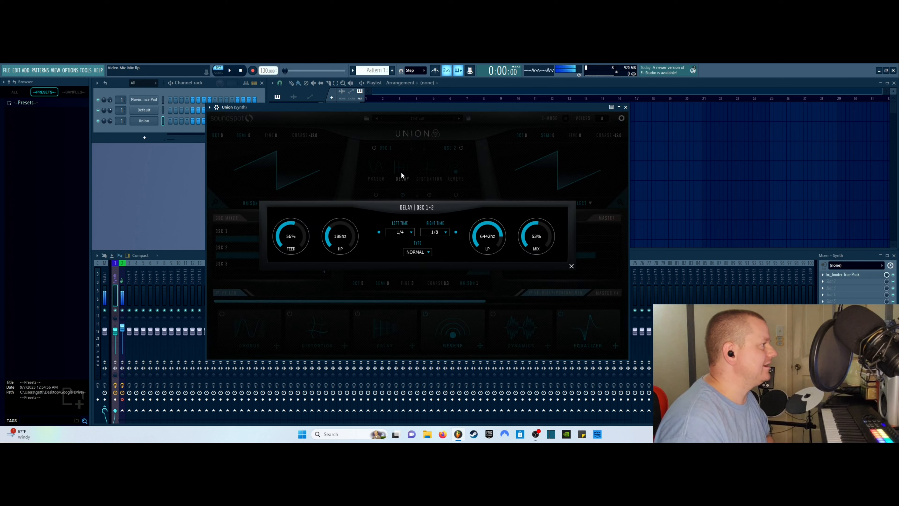
click(571, 266)
click(215, 201)
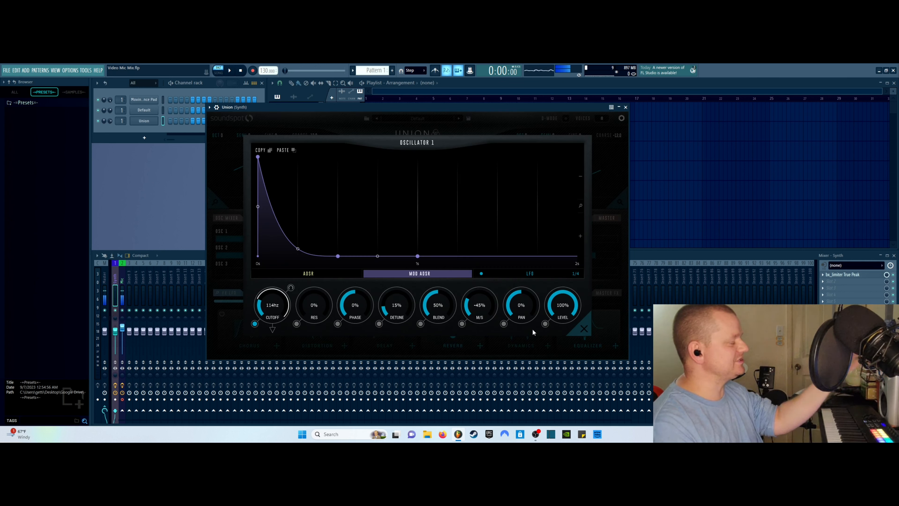
- Return to the WaveOSC plugin, look at its Oscillator 1 Mod ADSR editor, and reposition the plugin window
click(149, 111)
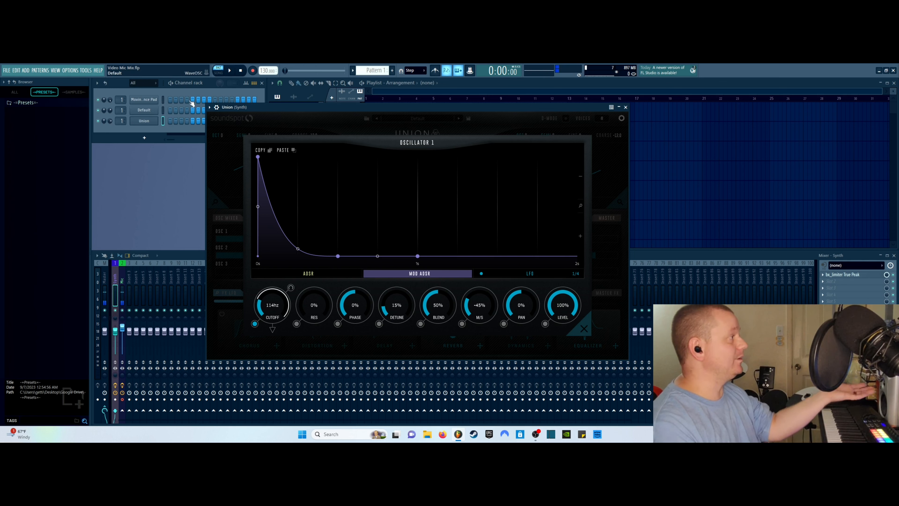
click(540, 166)
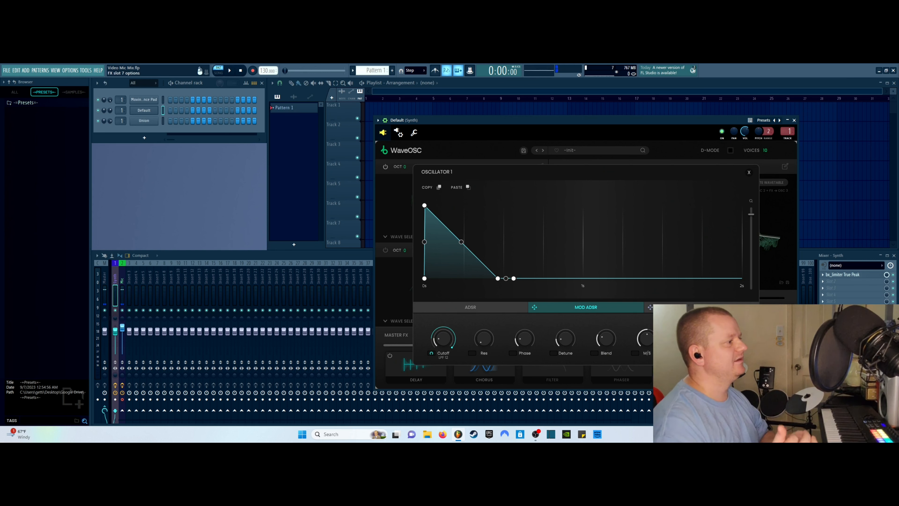
click(750, 172)
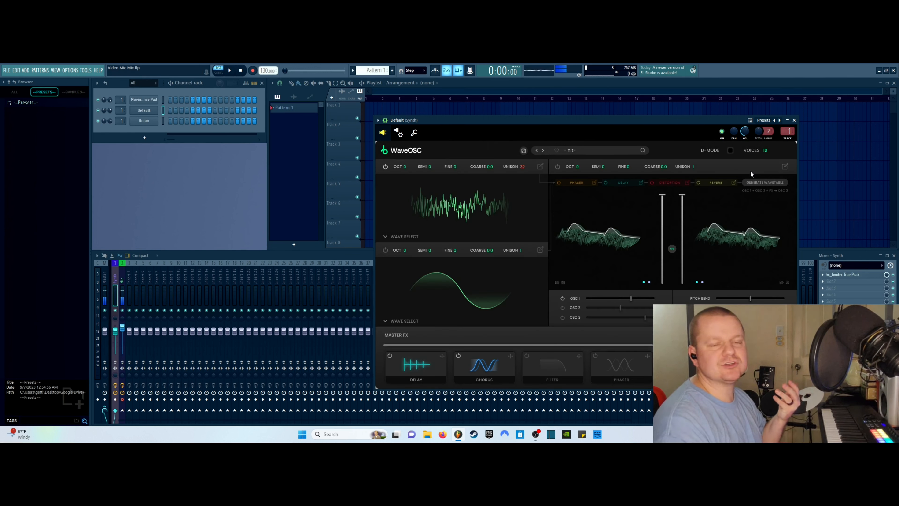
drag(598, 130, 514, 138)
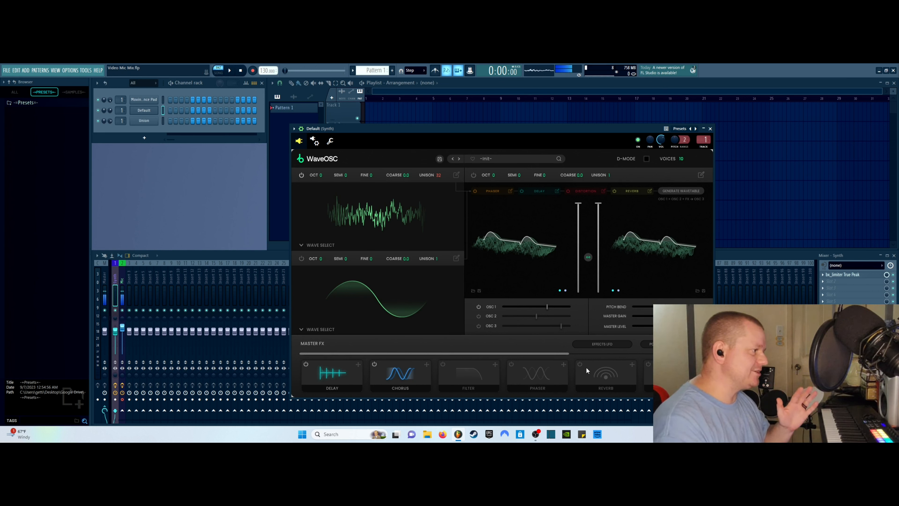
- Switch on the master Reverb and look at the waveform choices for oscillator 1
click(580, 364)
click(579, 363)
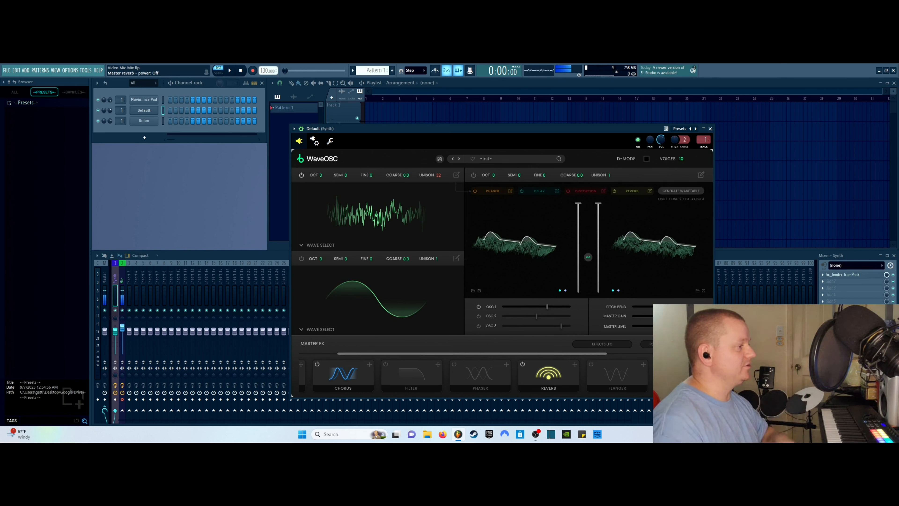
drag(510, 353, 587, 365)
click(312, 246)
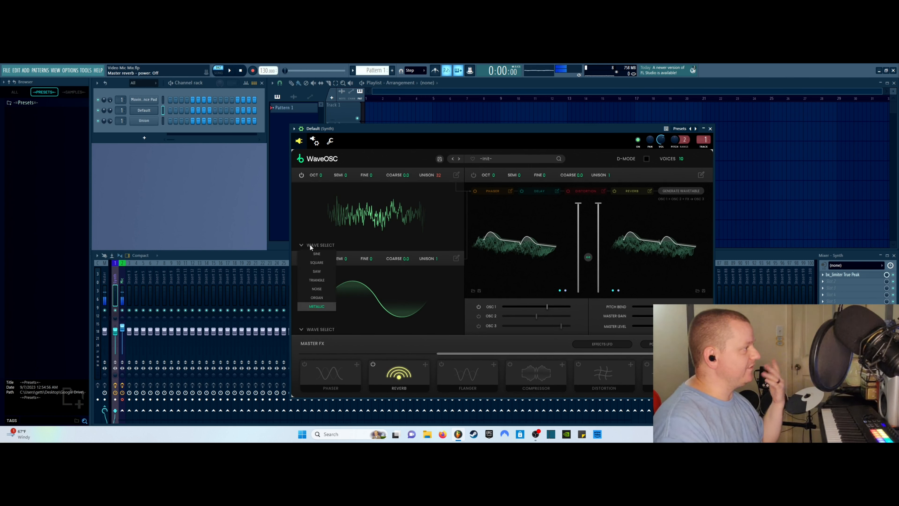
click(310, 244)
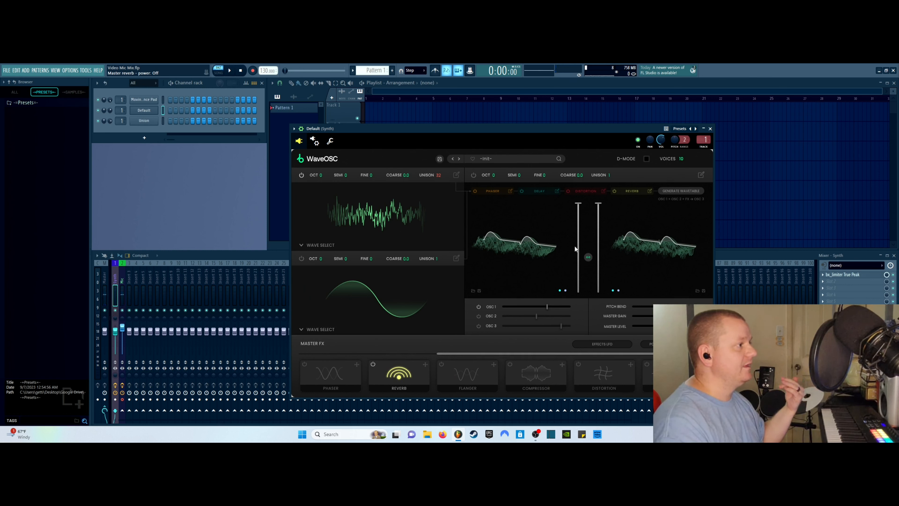
- Set oscillator 3's linked morph sliders to 0.736 and look at the Oscillator 1 Mod ADSR editor
drag(532, 249, 522, 278)
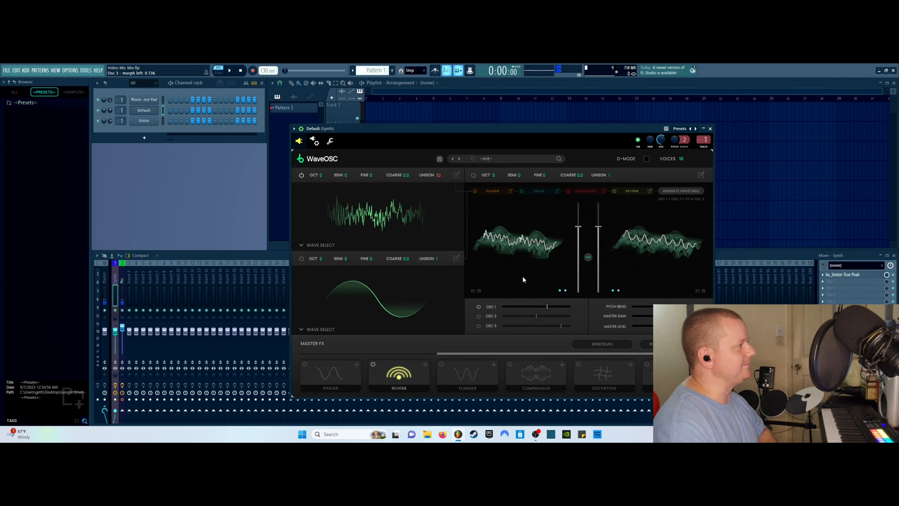
click(456, 175)
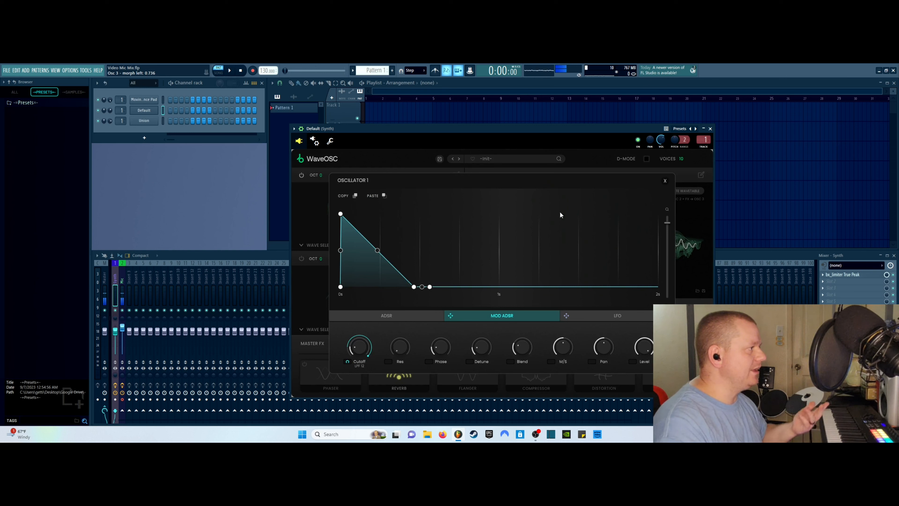
click(664, 181)
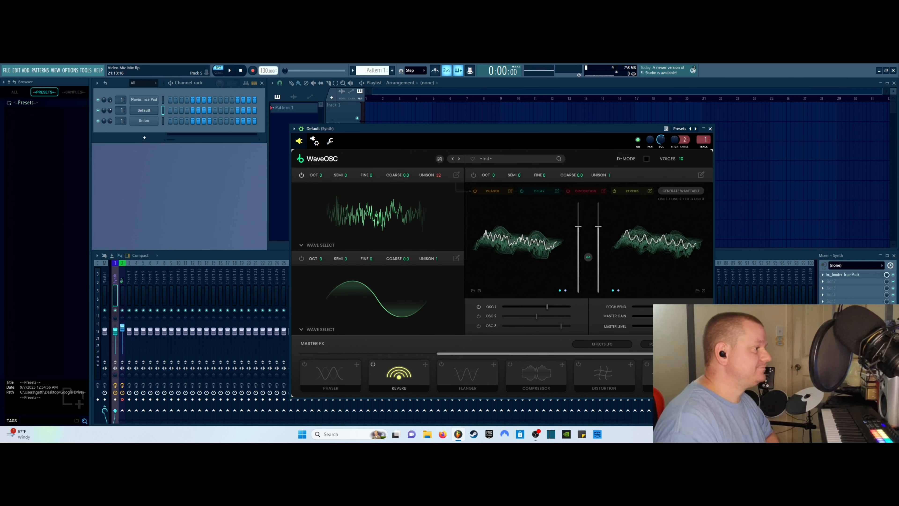
- Examine the master Reverb's length, filter, type, width and damping controls
drag(512, 354, 311, 364)
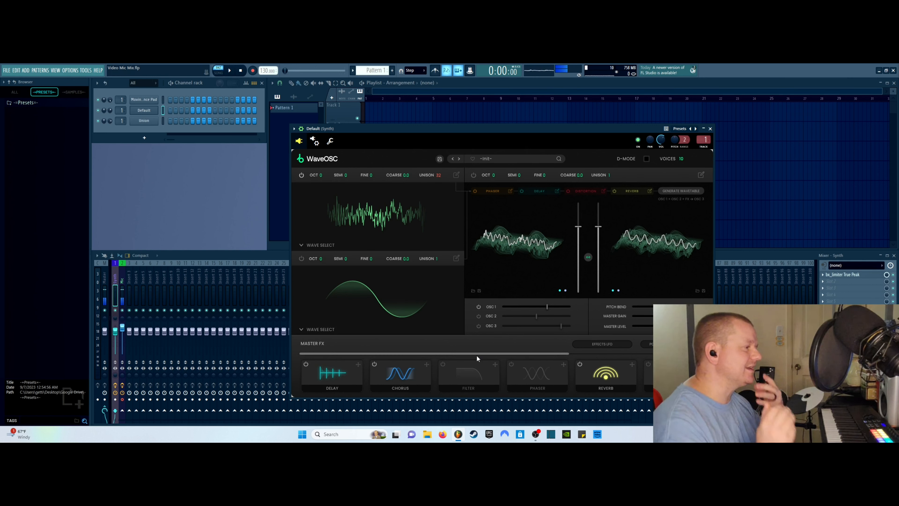
click(599, 376)
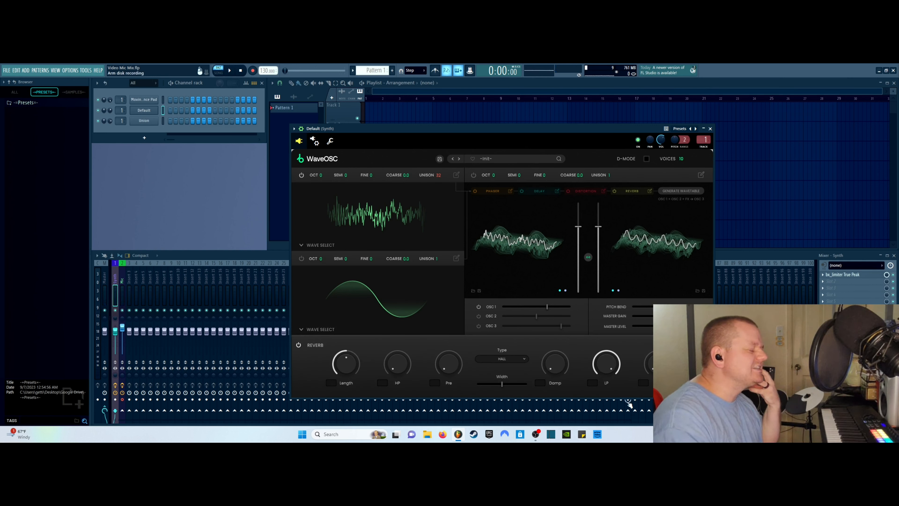
click(702, 345)
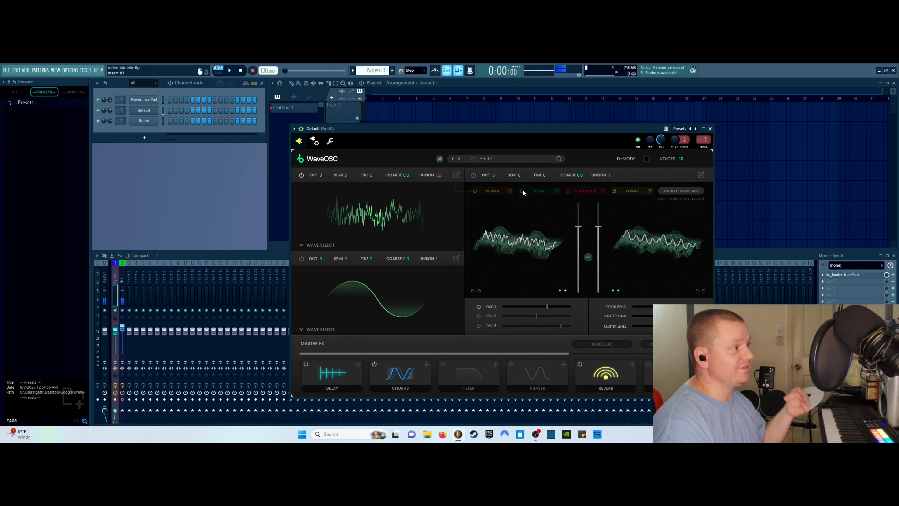
click(606, 374)
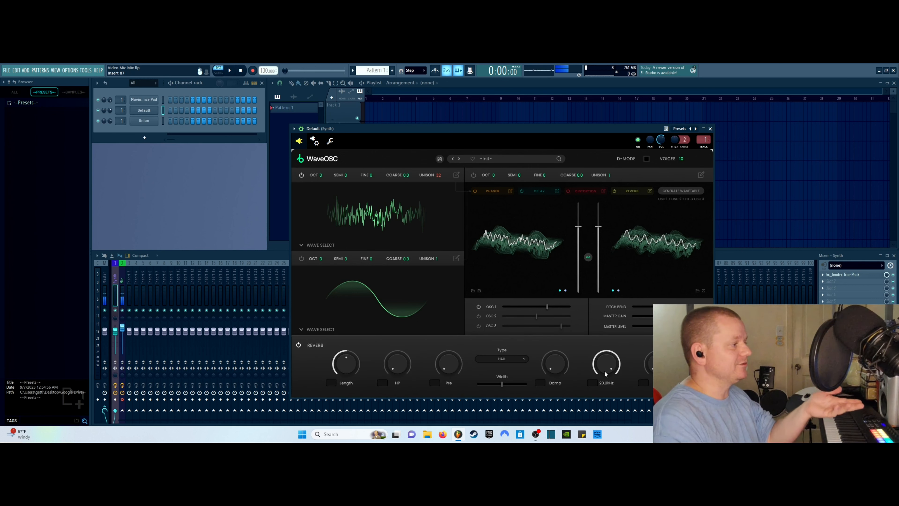
click(705, 345)
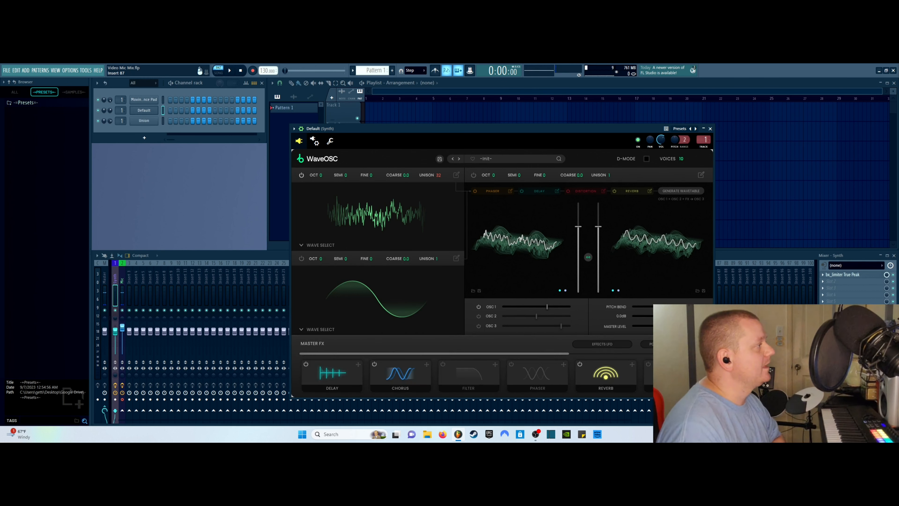
- In the Oscillator 1 editor, go through the ADSR and Mod ADSR views and add a raised point early in the LFO curve
click(458, 174)
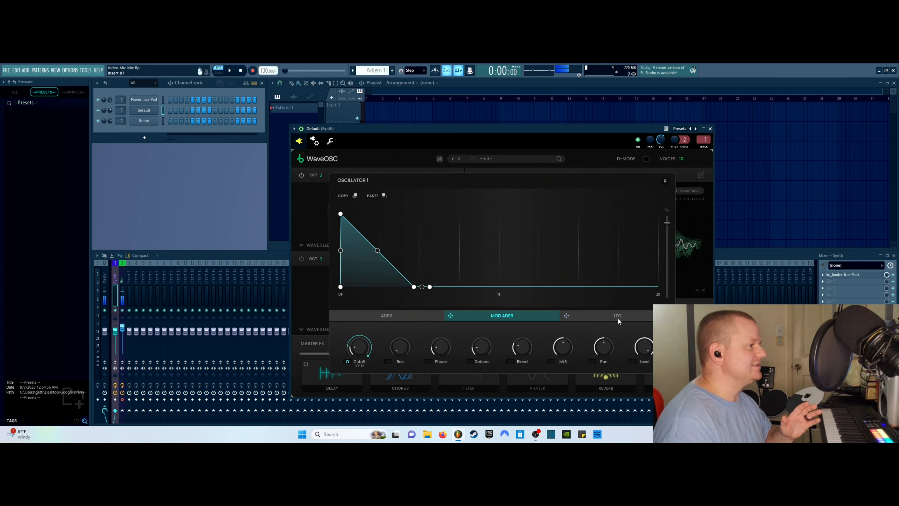
click(417, 320)
click(496, 317)
click(617, 316)
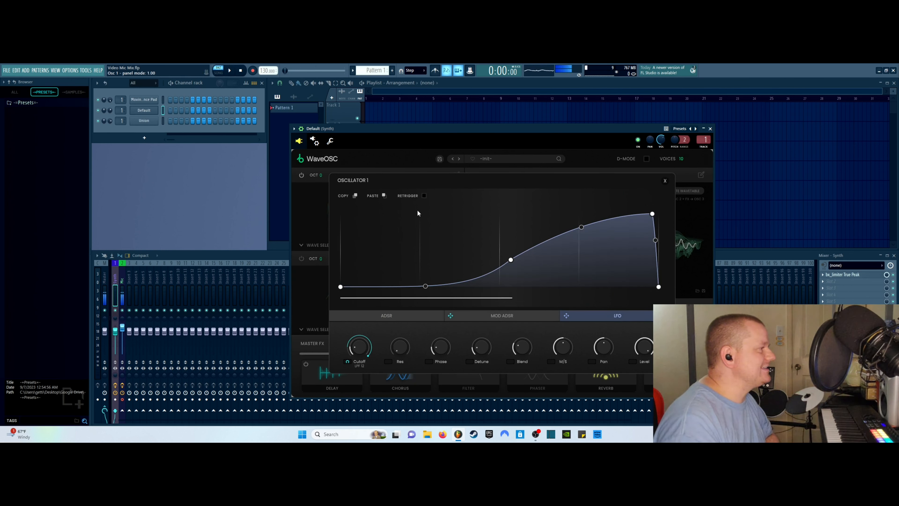
drag(426, 288, 407, 242)
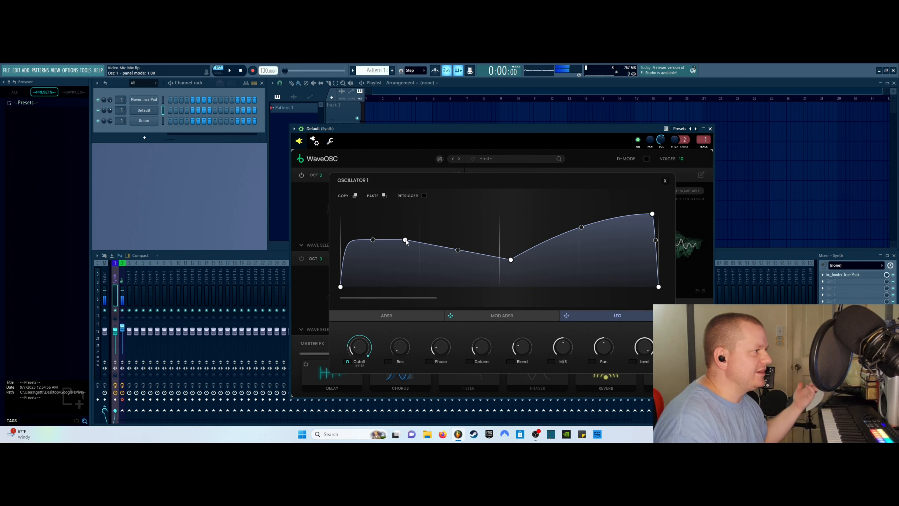
click(665, 181)
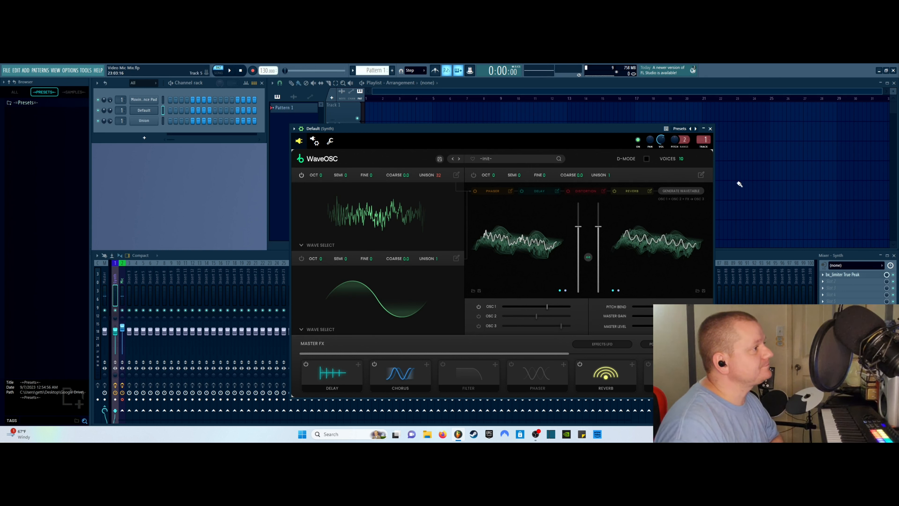
- View oscillator 3's LFO curve, extend its left morph LFO range to the bottom, and set a shorter range for the right morph
click(701, 174)
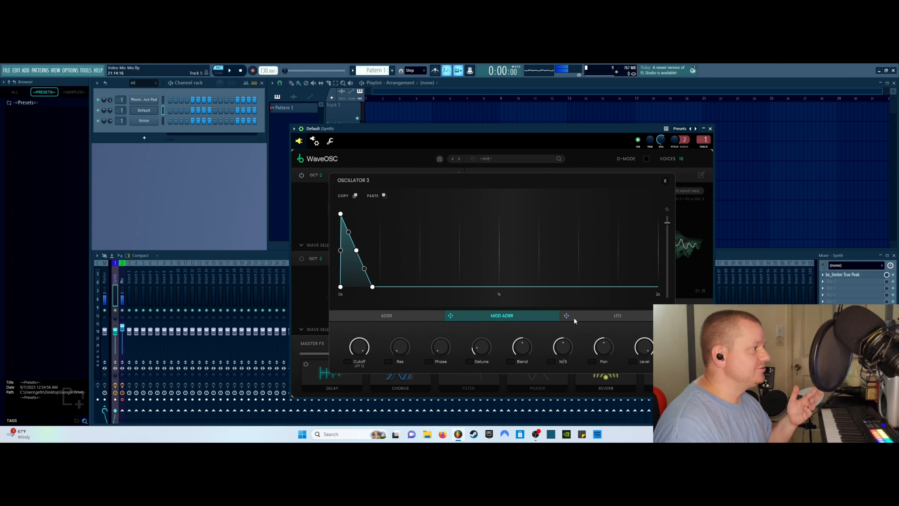
click(599, 317)
click(665, 181)
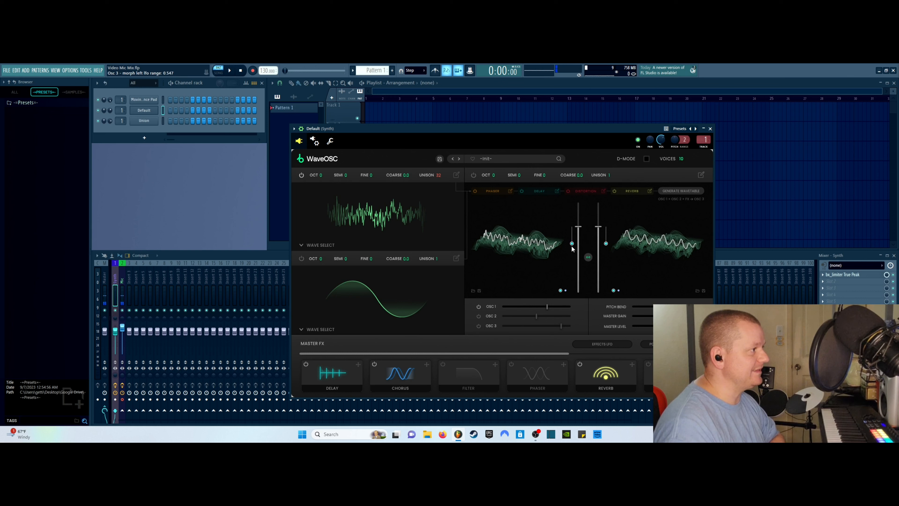
drag(571, 244, 590, 311)
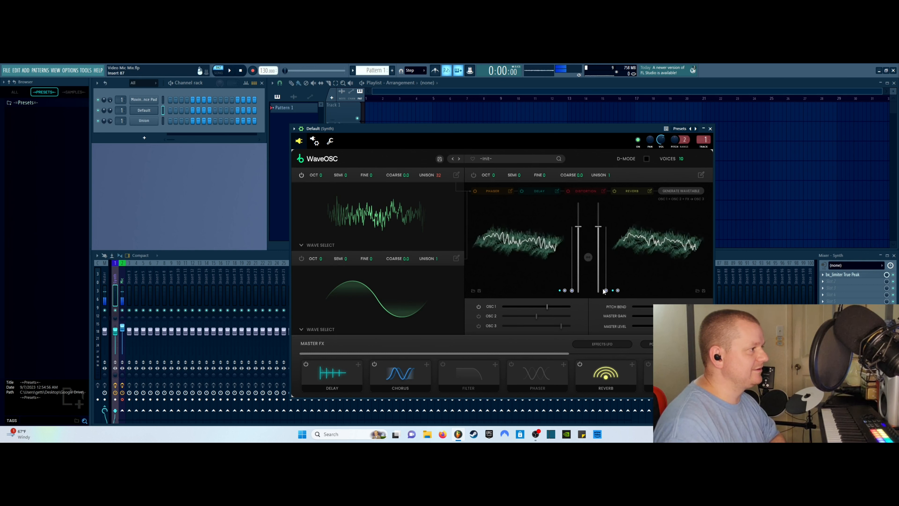
drag(604, 291, 616, 250)
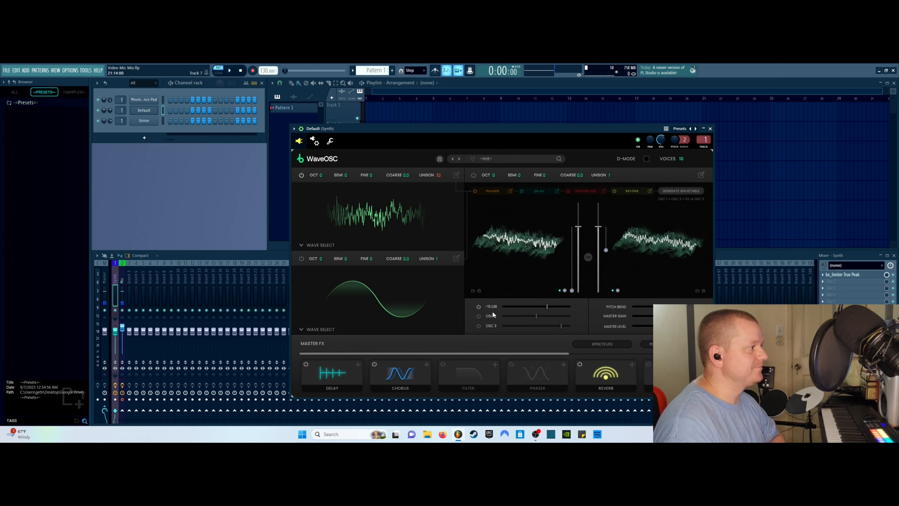
- Switch on oscillator 3, switch off oscillators 1 and 2, and look at oscillator 3's LFO curve
click(479, 325)
click(480, 316)
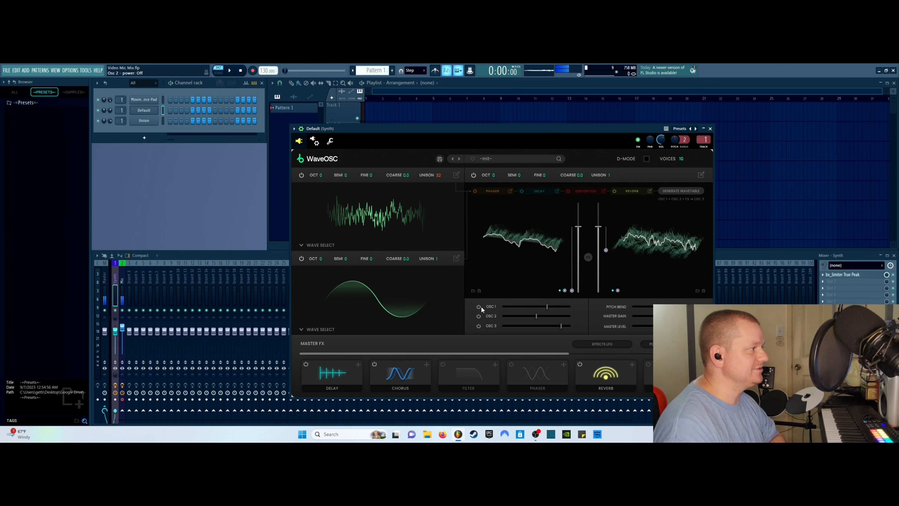
click(480, 307)
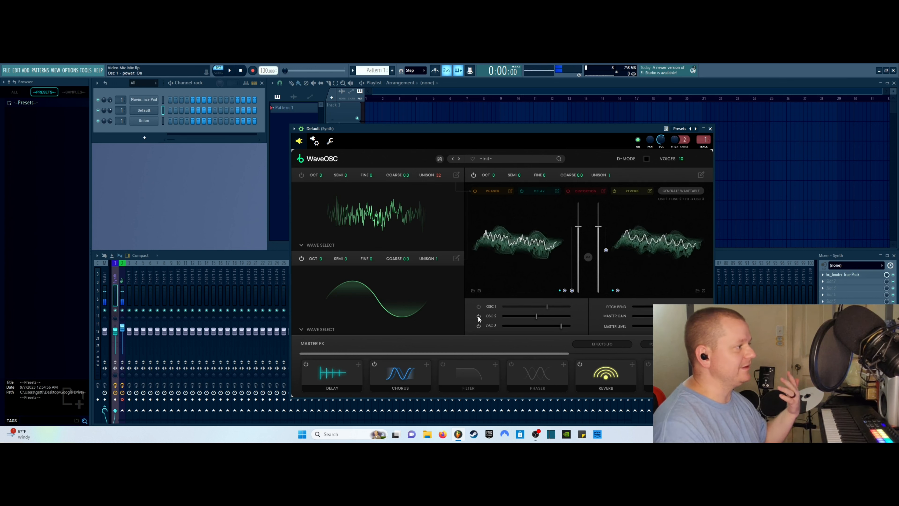
click(478, 316)
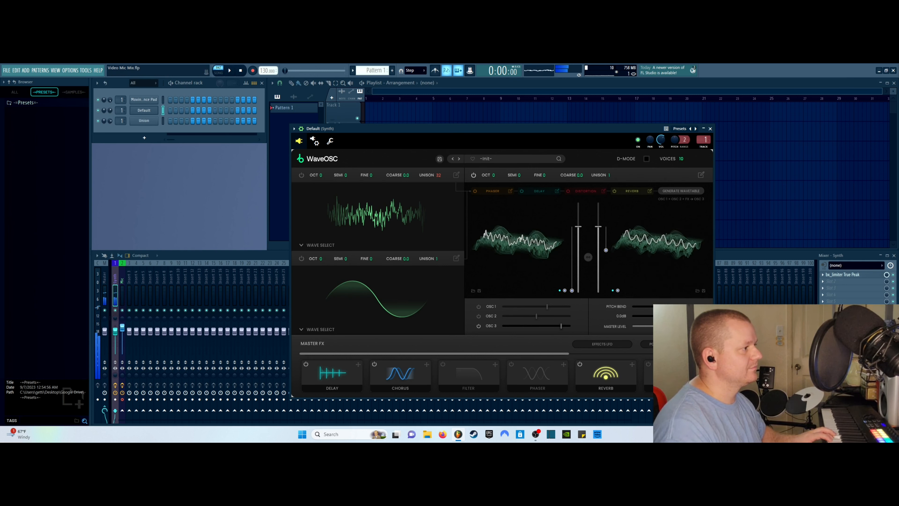
click(700, 173)
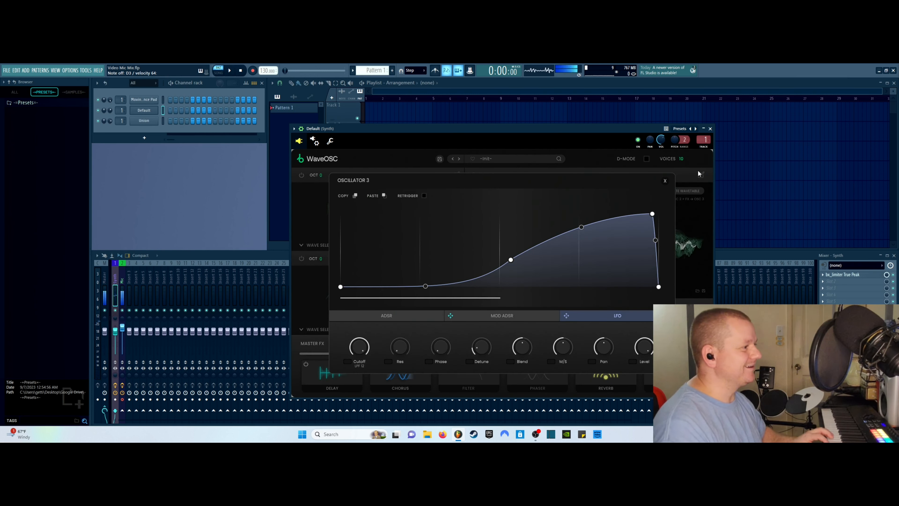
click(665, 180)
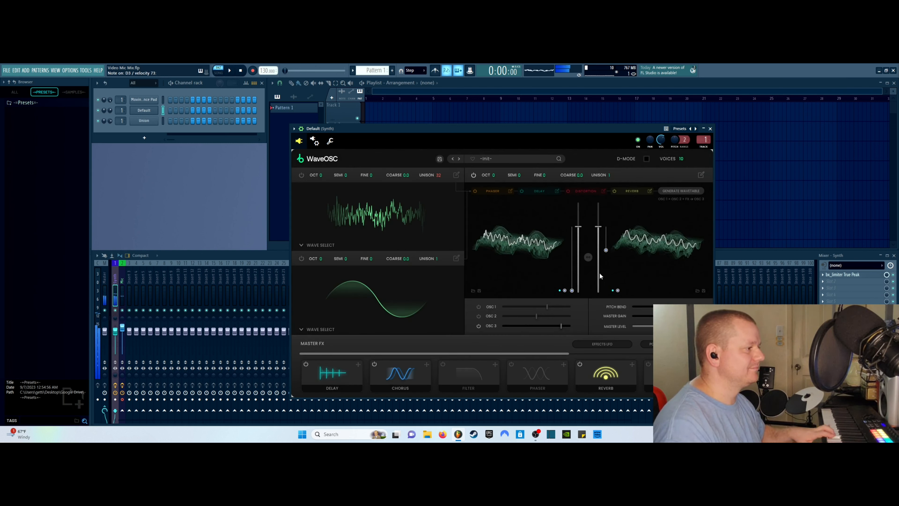
- Lower the velocity amount in the Portamento / Velocity settings
click(649, 344)
drag(533, 366, 530, 442)
click(701, 344)
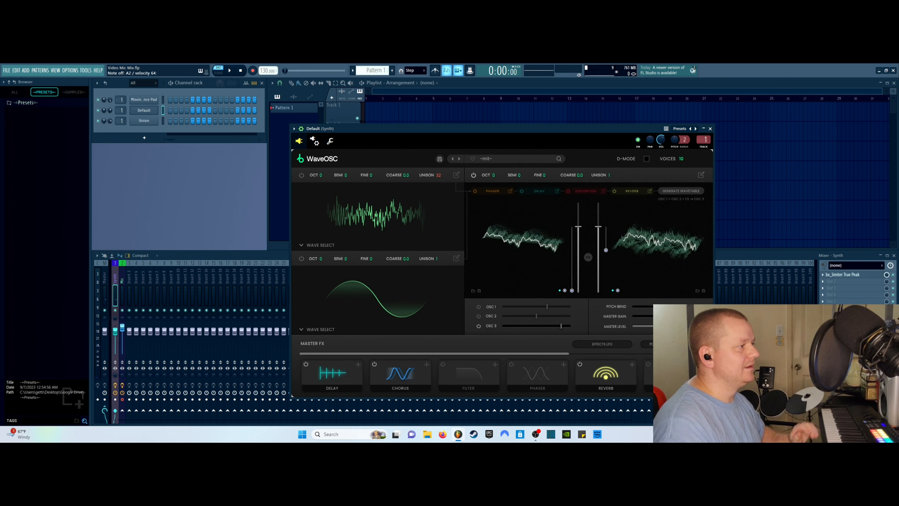